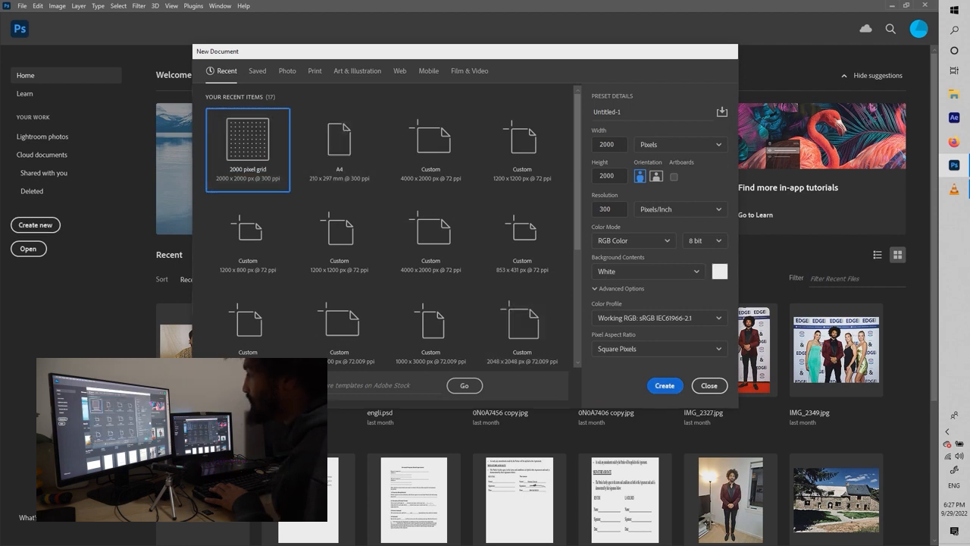
# Create a 2000 x 2000 px document at 300 pixels/inch and convert its locked background into an editable layer.
pyautogui.press('Return')
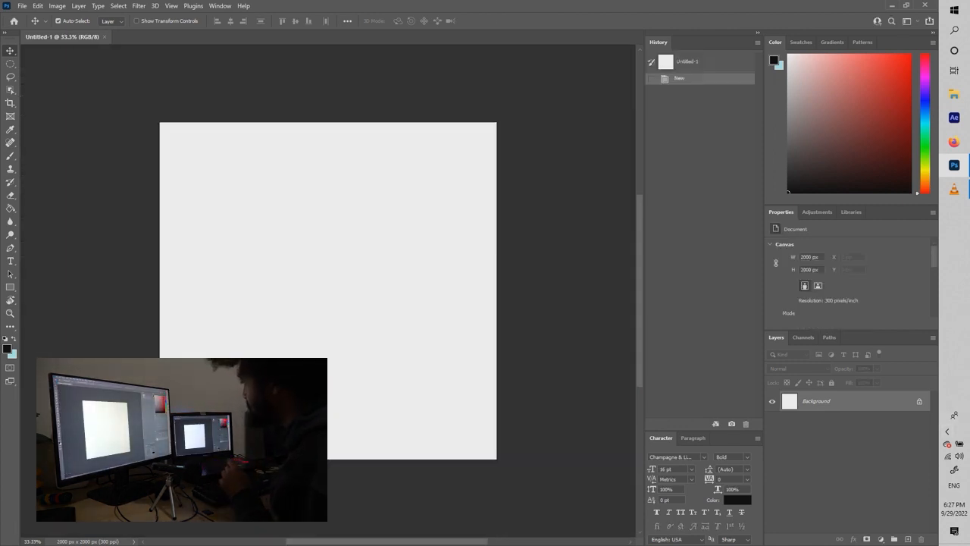
pyautogui.moveTo(847, 330); pyautogui.dragTo(848, 251)
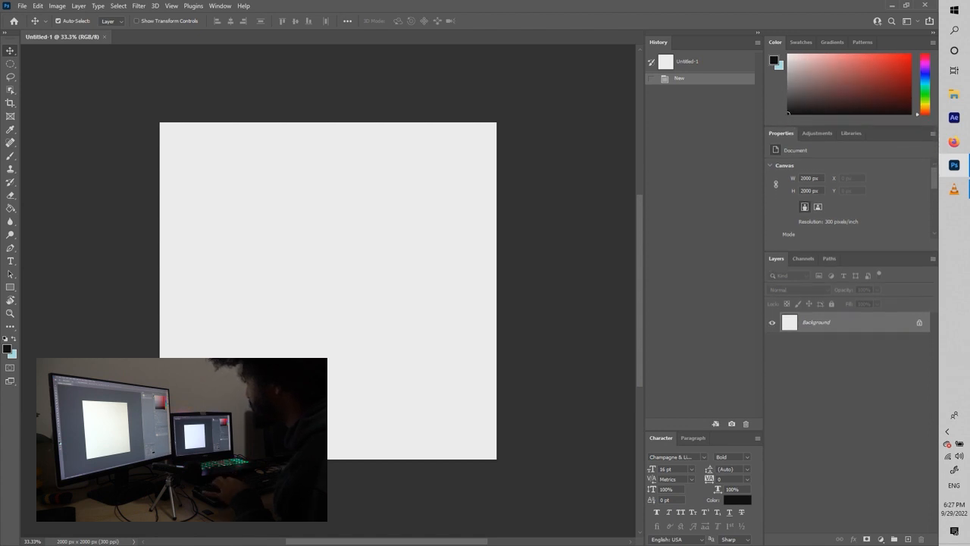
pyautogui.click(920, 322)
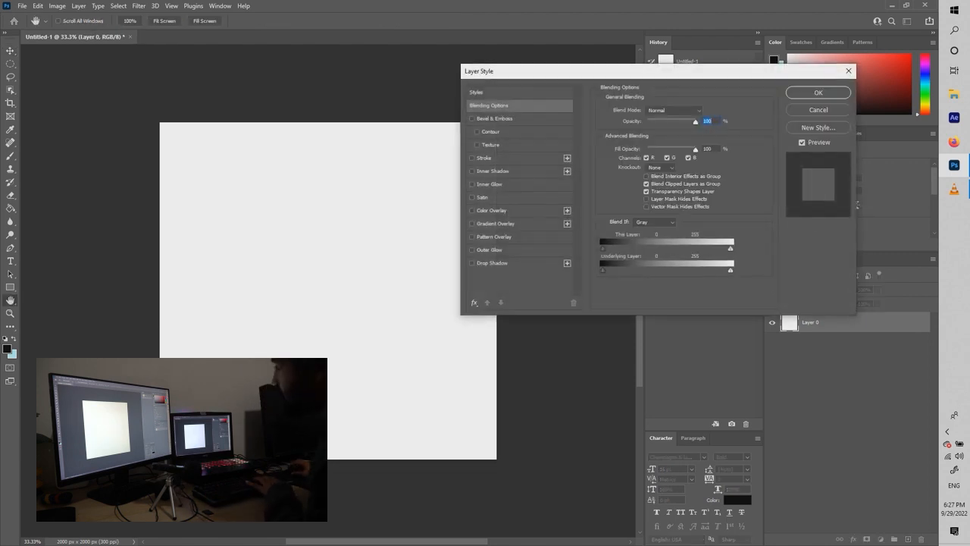
pyautogui.press('Return')
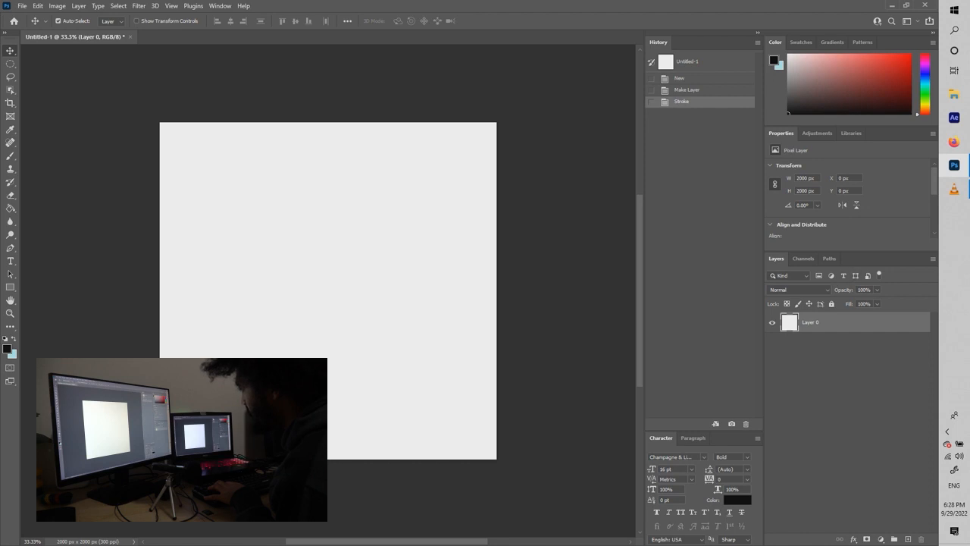
# Enlarge the layer list area, add a new empty layer above Layer 0 and name it Layer01.
pyautogui.moveTo(851, 251); pyautogui.dragTo(851, 228)
pyautogui.moveTo(763, 235); pyautogui.dragTo(639, 236)
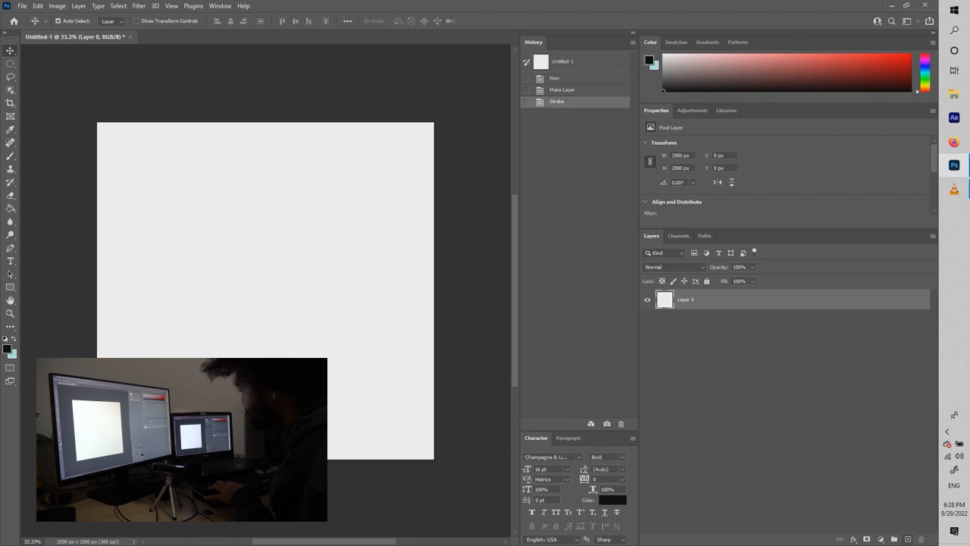
pyautogui.hotkey('ctrl', 'shift', 'alt', 'n')
pyautogui.doubleClick(685, 300)
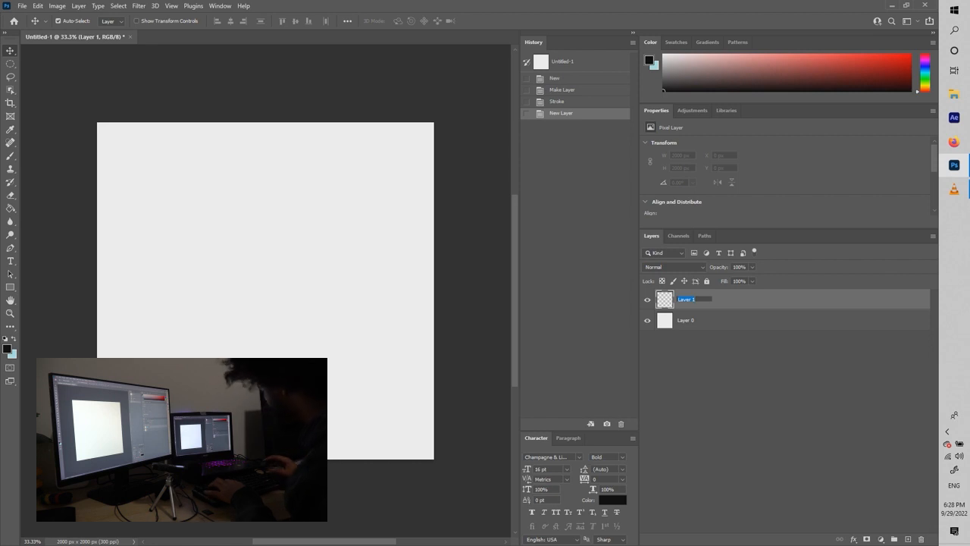
pyautogui.write('La')
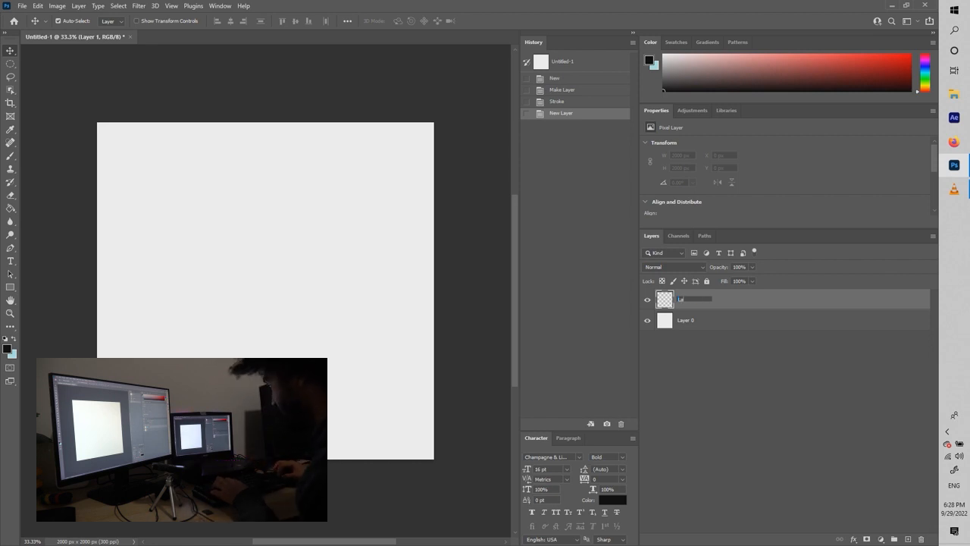
pyautogui.write('yer01')
pyautogui.press('Return')
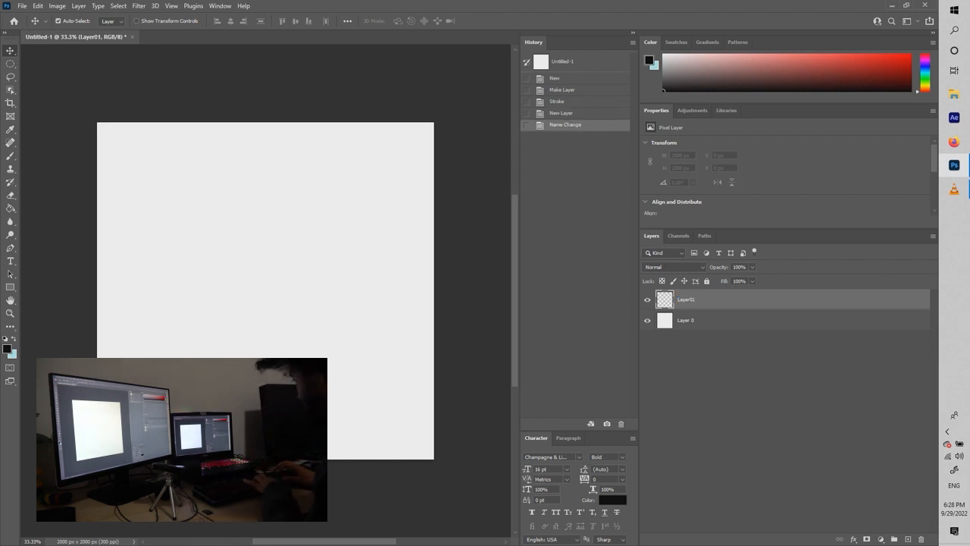
# Paint a broad diagonal stroke in muted red on Layer01 with the Chunky Charcoal brush at 42% opacity.
pyautogui.press('b')
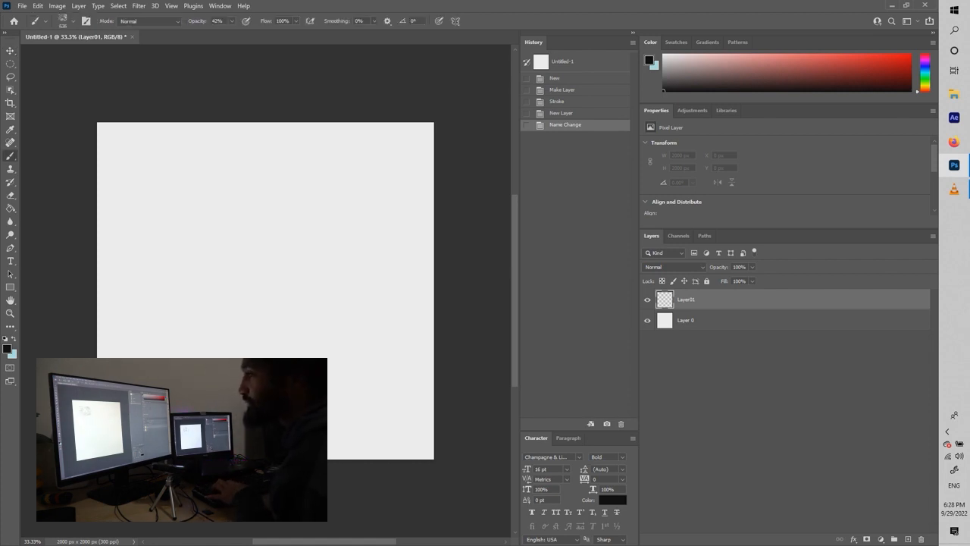
pyautogui.click(6, 348)
pyautogui.moveTo(443, 196); pyautogui.dragTo(391, 151)
pyautogui.press('Return')
pyautogui.moveTo(206, 214)
pyautogui.mouseDown()
pyautogui.moveTo(251, 282)
pyautogui.moveTo(303, 313)
pyautogui.moveTo(345, 371)
pyautogui.mouseUp()
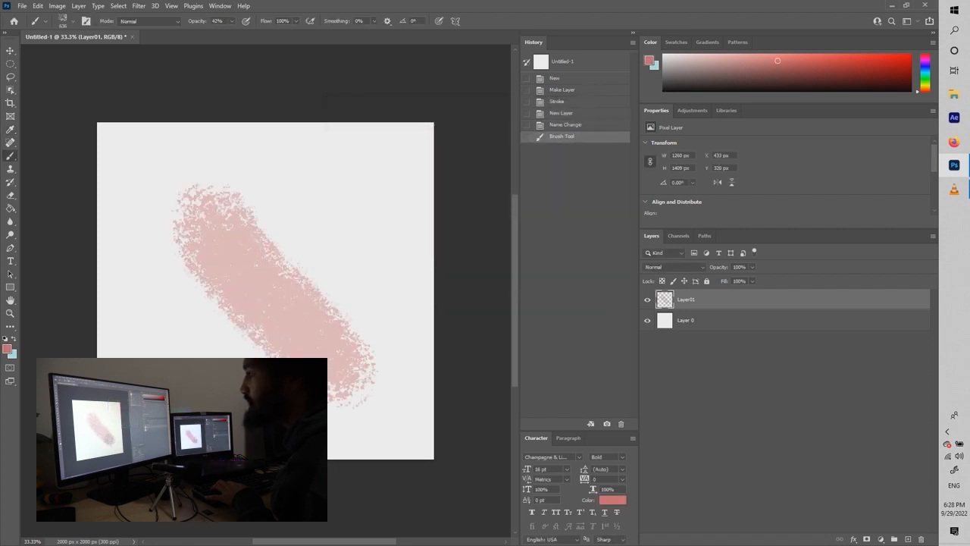
# Pick a blender brush from the Wet Media Brushes and smudge the upper part of the red stroke.
pyautogui.click(72, 21)
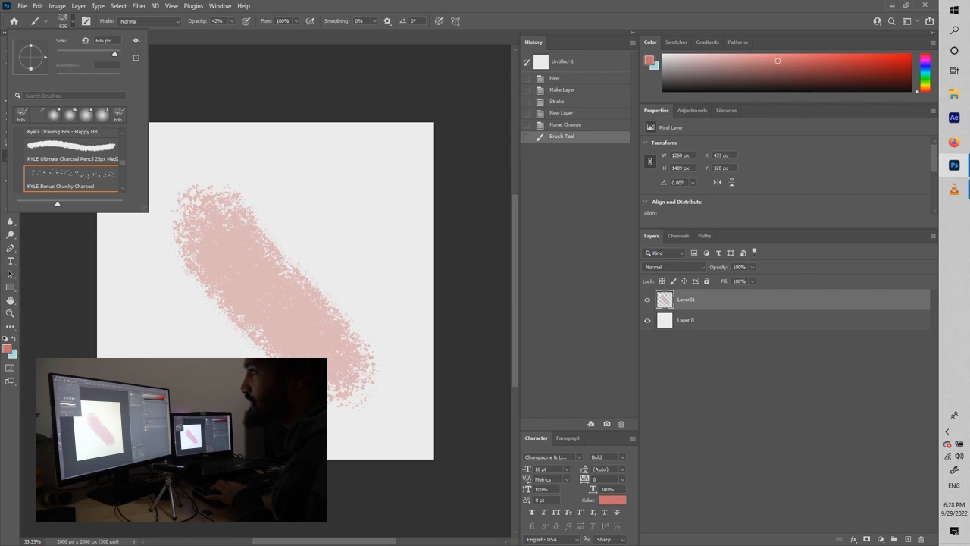
pyautogui.scroll(-8, 68, 159)
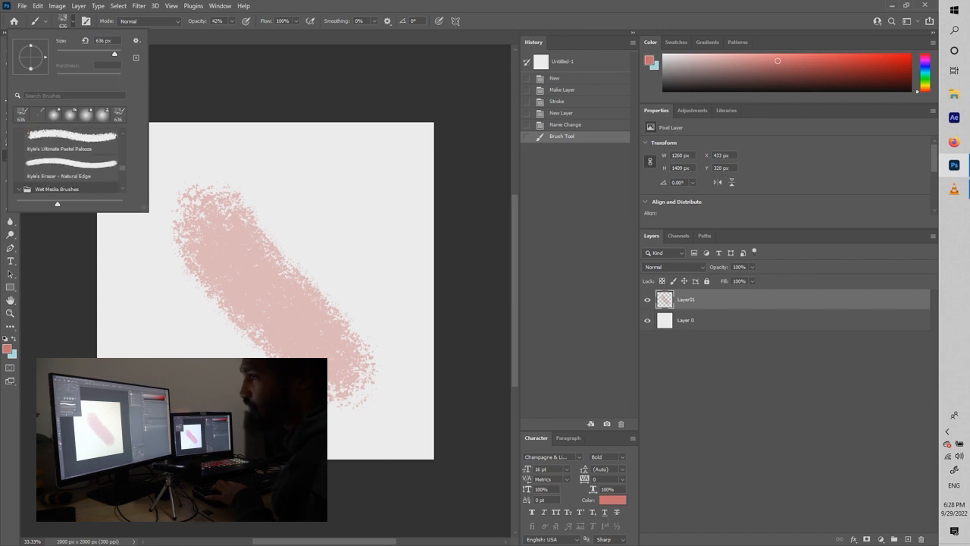
pyautogui.scroll(-5, 69, 160)
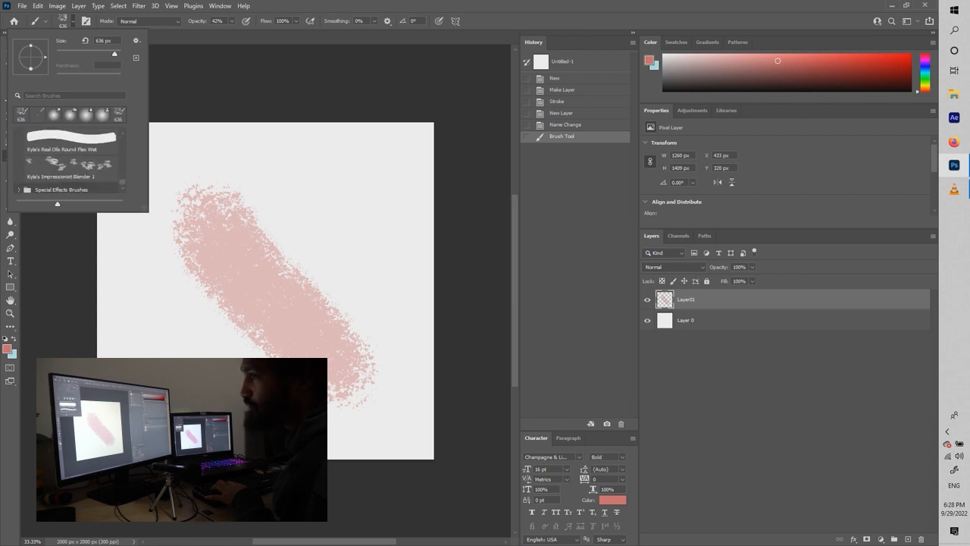
pyautogui.scroll(-1, 68, 159)
pyautogui.click(71, 163)
pyautogui.moveTo(208, 188)
pyautogui.mouseDown()
pyautogui.moveTo(269, 241)
pyautogui.moveTo(227, 303)
pyautogui.moveTo(194, 216)
pyautogui.moveTo(239, 250)
pyautogui.mouseUp()
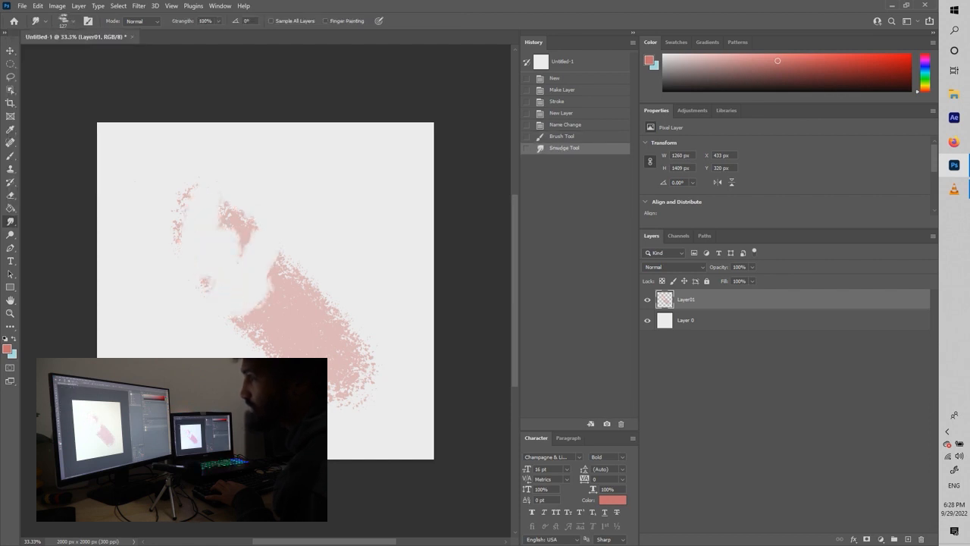
# Return to the charcoal brush and paint two more muted red strokes over the smudged area and beside it.
pyautogui.press('b')
pyautogui.moveTo(204, 208)
pyautogui.mouseDown()
pyautogui.moveTo(210, 259)
pyautogui.moveTo(254, 288)
pyautogui.moveTo(255, 248)
pyautogui.moveTo(261, 304)
pyautogui.mouseUp()
pyautogui.moveTo(303, 250); pyautogui.dragTo(322, 315)
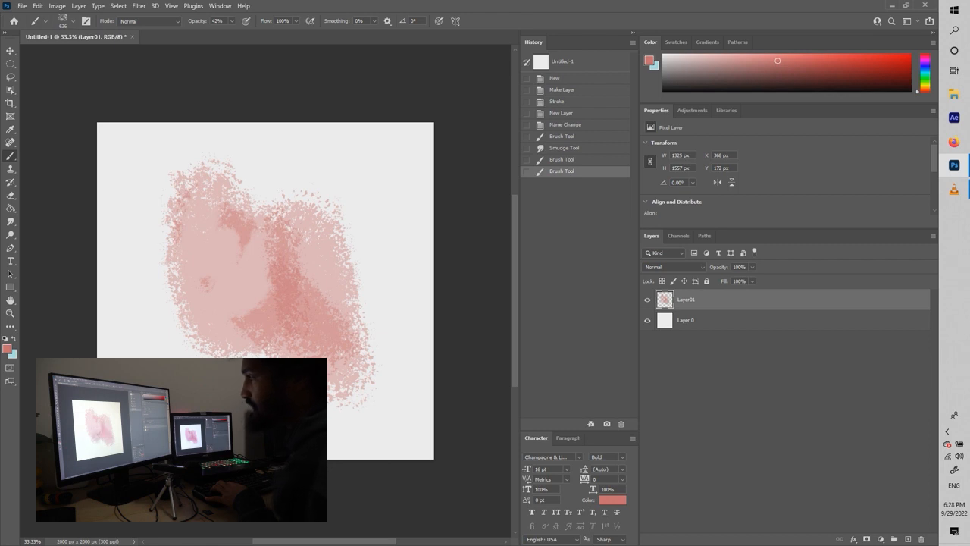
# Add a new layer above Layer01 and paint a light blue diagonal stroke across the red shape, redoing the first attempt.
pyautogui.press('x')
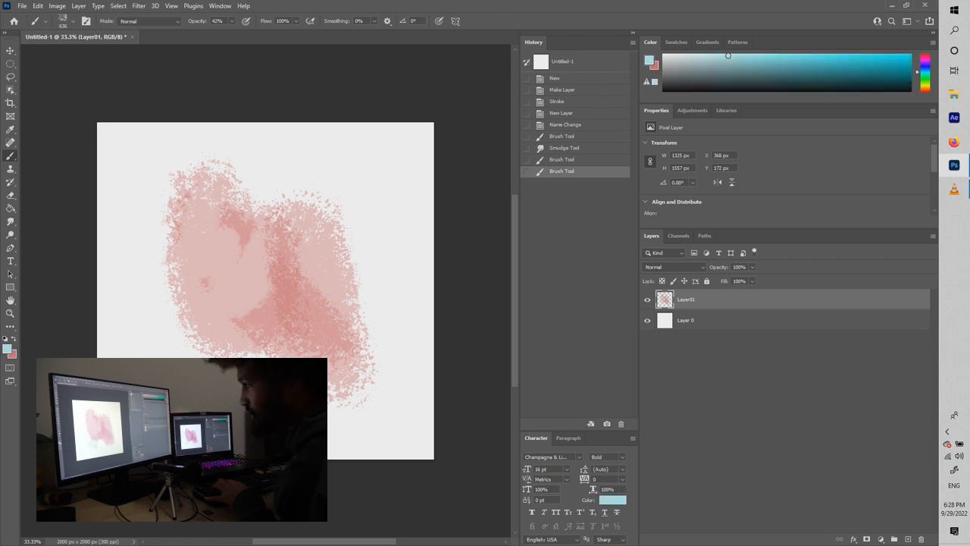
pyautogui.hotkey('ctrl', 'shift', 'alt', 'n')
pyautogui.moveTo(209, 364)
pyautogui.mouseDown()
pyautogui.moveTo(204, 281)
pyautogui.moveTo(288, 174)
pyautogui.moveTo(295, 182)
pyautogui.mouseUp()
pyautogui.hotkey('ctrl', 'z')
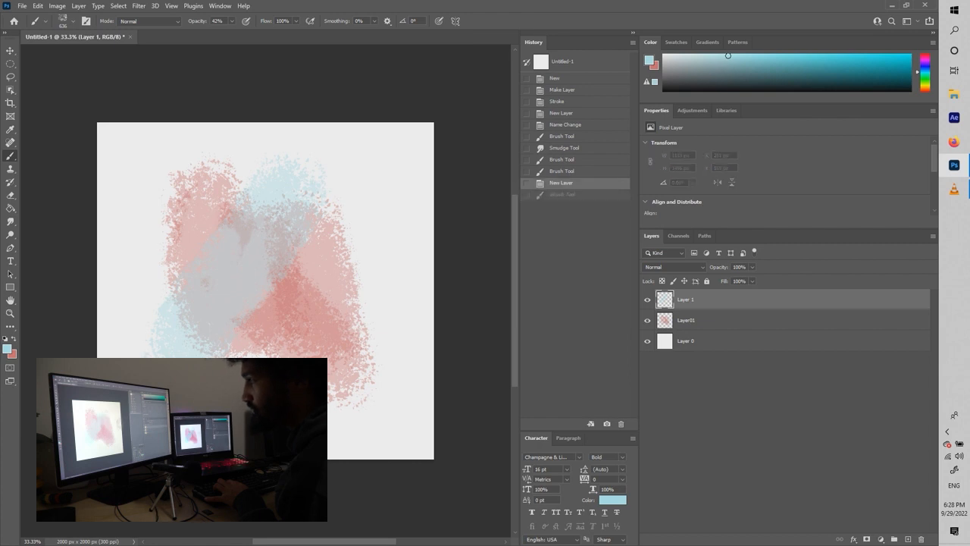
pyautogui.moveTo(303, 227); pyautogui.dragTo(387, 201)
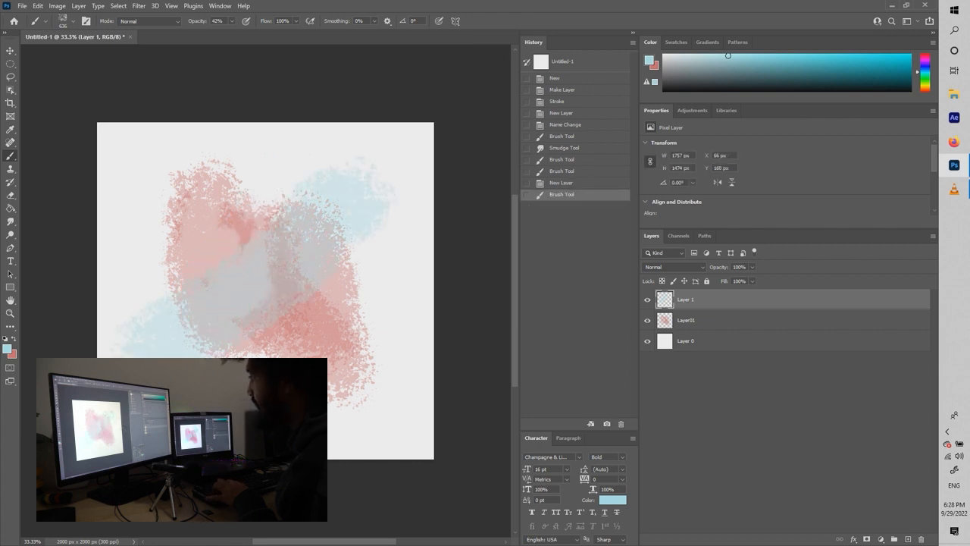
# Preview blending modes such as Overlay on Layer 1 and keep it at Normal.
pyautogui.click(673, 267)
pyautogui.press('Escape')
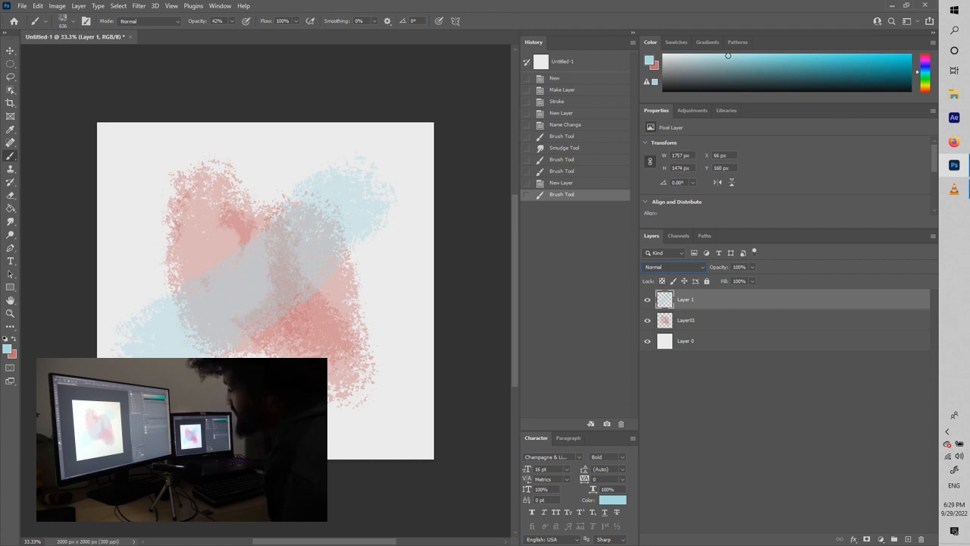
pyautogui.click(674, 267)
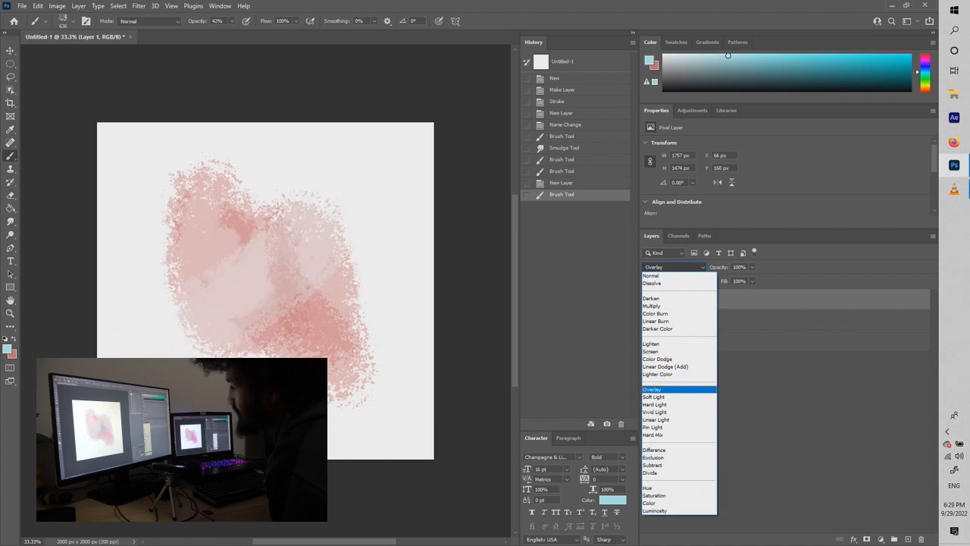
pyautogui.click(651, 275)
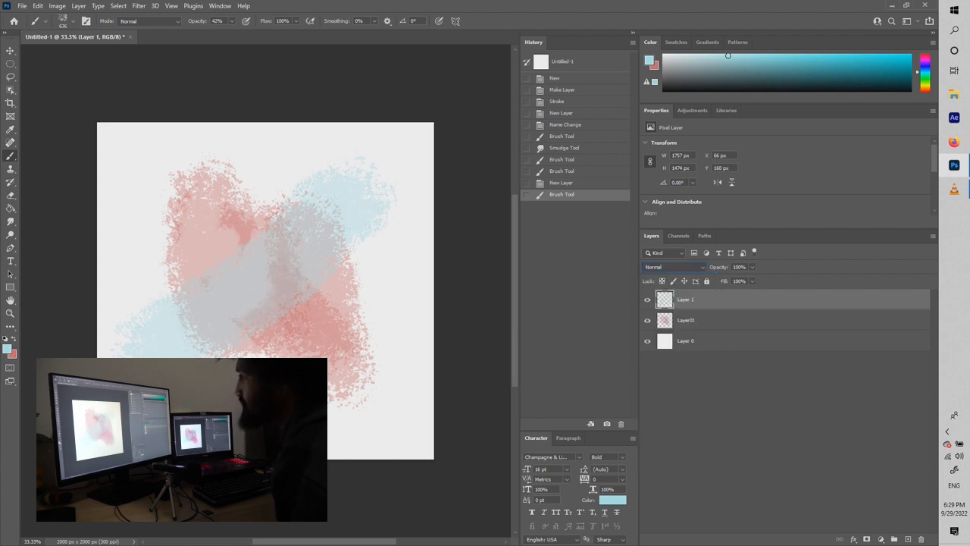
# Set the foreground color to dark blue 0f0f6e and paint three round patches around the shape on Layer 1.
pyautogui.click(7, 349)
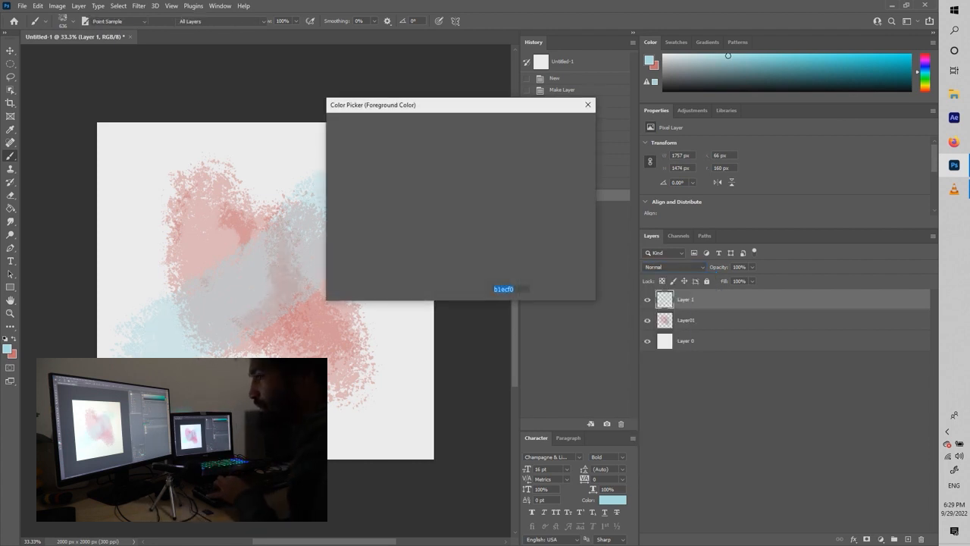
pyautogui.click(443, 201)
pyautogui.moveTo(471, 192); pyautogui.dragTo(471, 172)
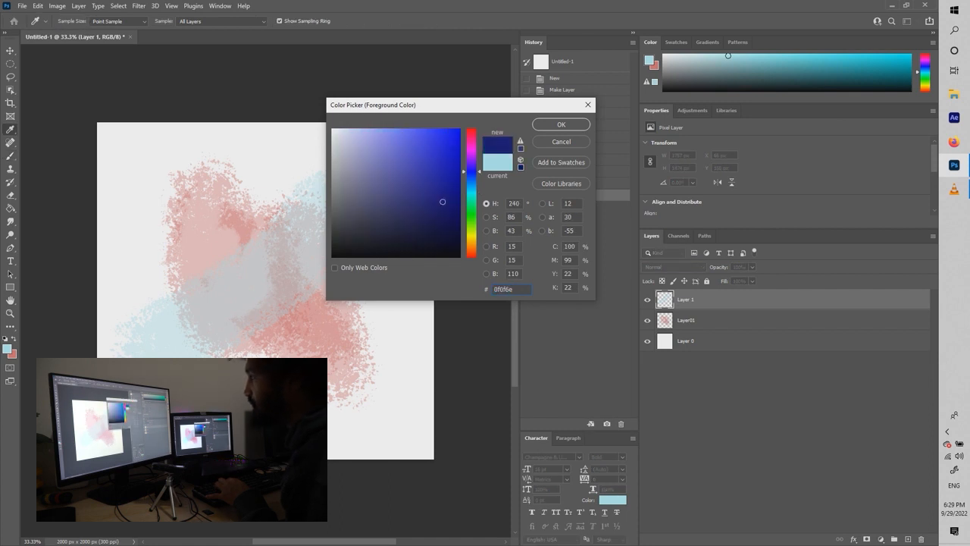
pyautogui.click(561, 125)
pyautogui.moveTo(170, 185); pyautogui.dragTo(212, 227)
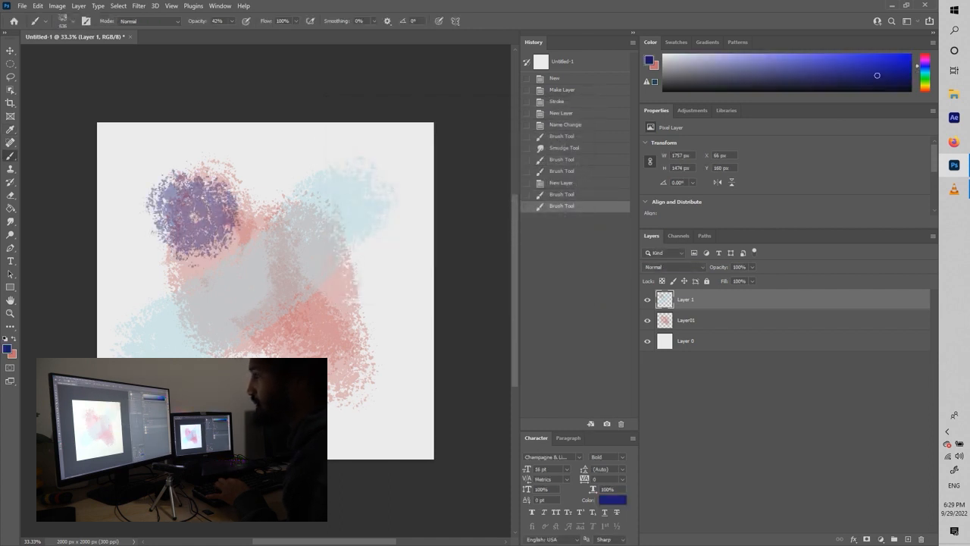
pyautogui.moveTo(326, 178); pyautogui.dragTo(352, 228)
pyautogui.moveTo(303, 345); pyautogui.dragTo(345, 394)
# Change the red swatch to yellow dbc133 and paint a stroke across the middle of the shape on Layer 1.
pyautogui.press('x')
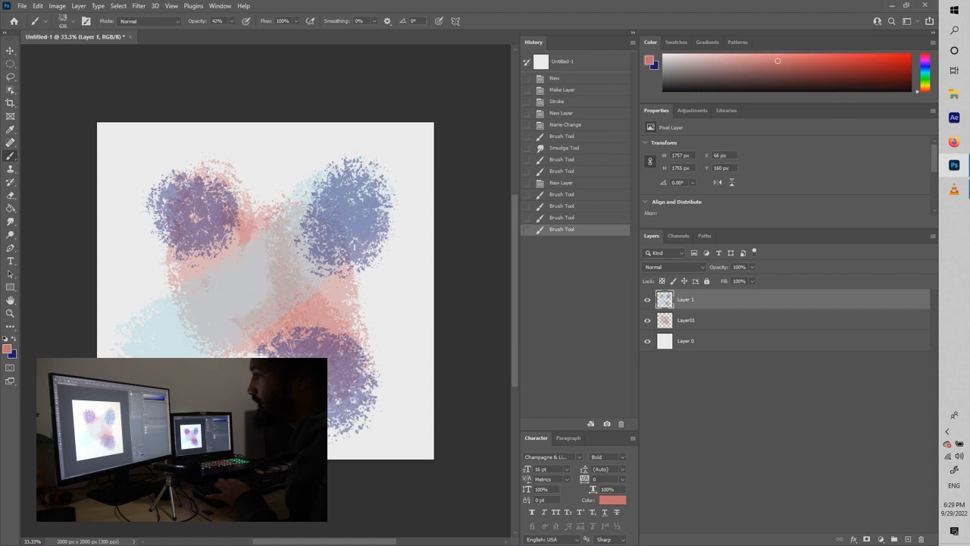
pyautogui.click(7, 349)
pyautogui.moveTo(471, 250)
pyautogui.mouseDown()
pyautogui.moveTo(471, 217)
pyautogui.moveTo(471, 238)
pyautogui.mouseUp()
pyautogui.moveTo(425, 163); pyautogui.dragTo(431, 146)
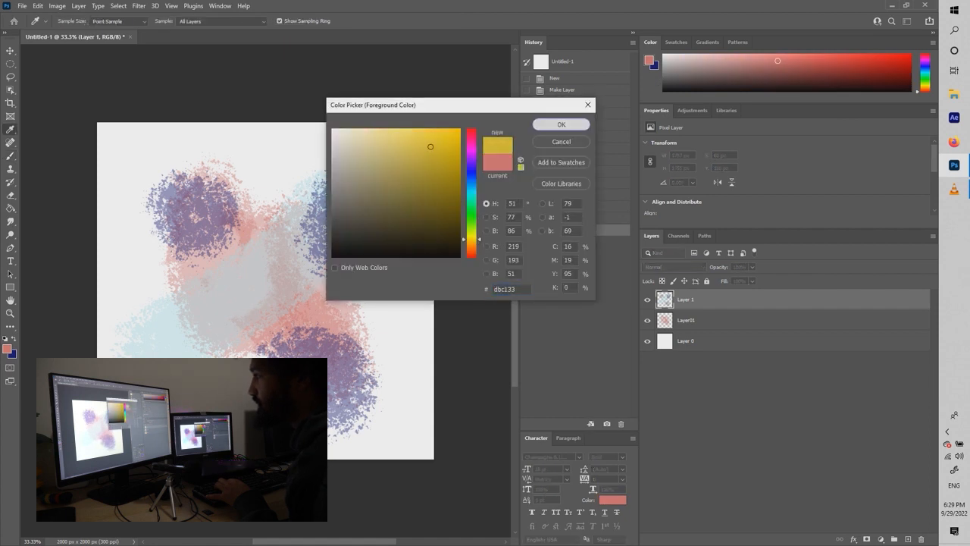
pyautogui.click(561, 125)
pyautogui.moveTo(250, 291); pyautogui.dragTo(303, 258)
# Change the dark blue swatch to green 27ef2c and paint a patch over the lower left of the shape on Layer 1.
pyautogui.press('x')
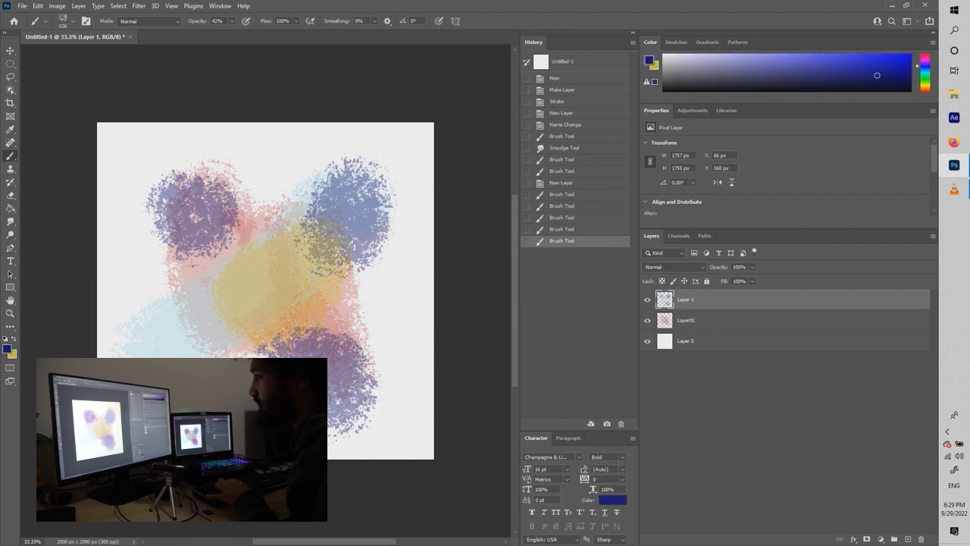
pyautogui.click(7, 348)
pyautogui.moveTo(471, 172); pyautogui.dragTo(471, 214)
pyautogui.moveTo(437, 148); pyautogui.dragTo(440, 141)
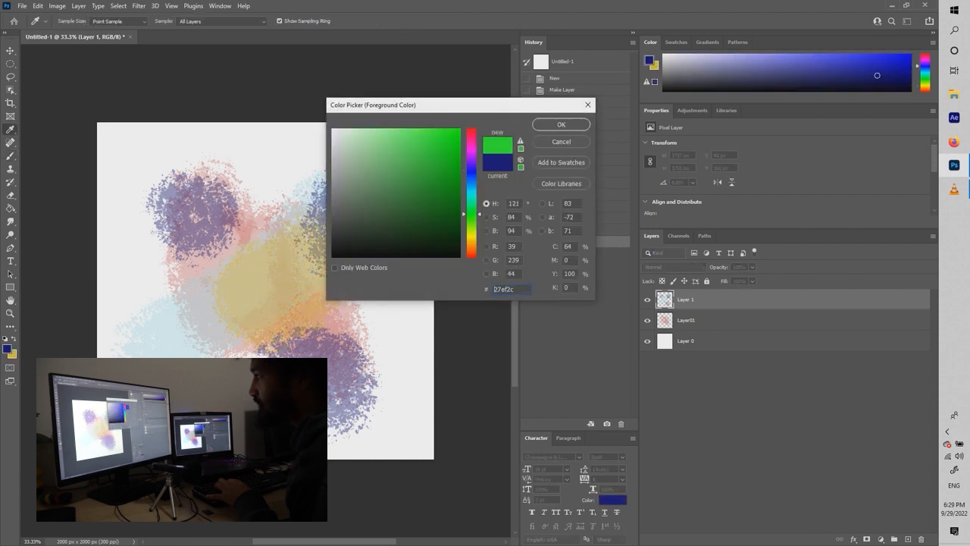
pyautogui.click(561, 124)
pyautogui.moveTo(182, 319)
pyautogui.mouseDown()
pyautogui.moveTo(260, 303)
pyautogui.moveTo(253, 358)
pyautogui.mouseUp()
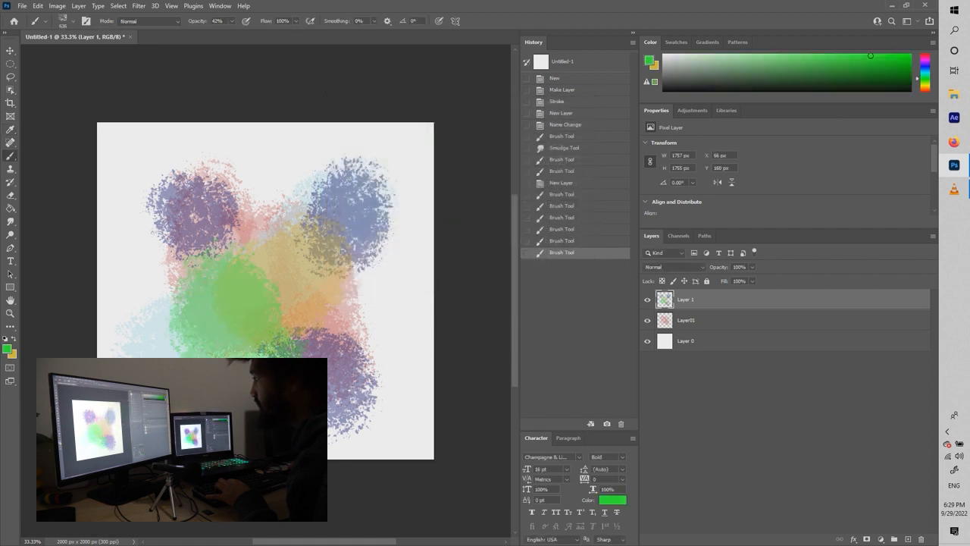
# Add a new layer on top and paint a medium blue stroke over the upper shape and a yellow one over the lower middle.
pyautogui.hotkey('ctrl', 'shift', 'alt', 'n')
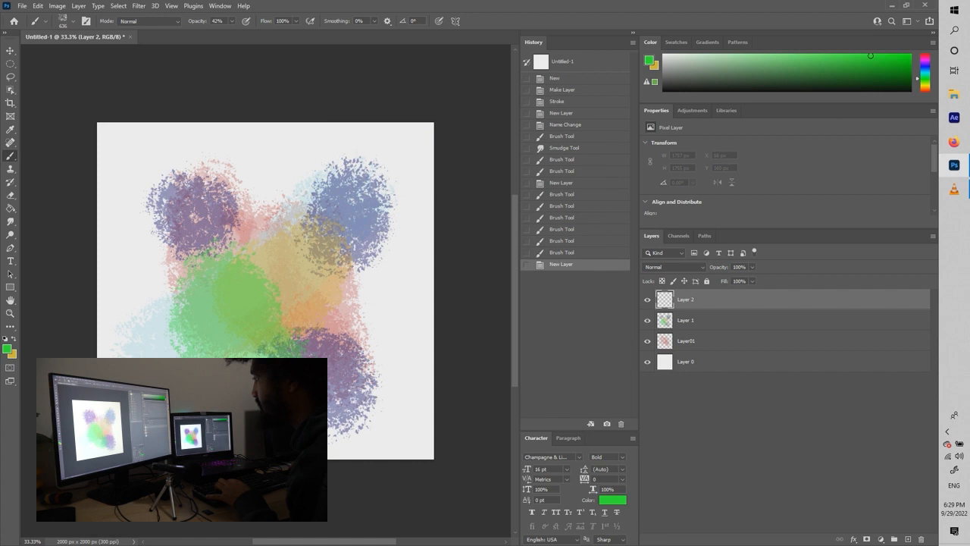
pyautogui.click(6, 349)
pyautogui.moveTo(471, 212); pyautogui.dragTo(471, 183)
pyautogui.click(448, 182)
pyautogui.click(561, 124)
pyautogui.moveTo(199, 214)
pyautogui.mouseDown()
pyautogui.moveTo(303, 232)
pyautogui.moveTo(303, 273)
pyautogui.moveTo(254, 318)
pyautogui.mouseUp()
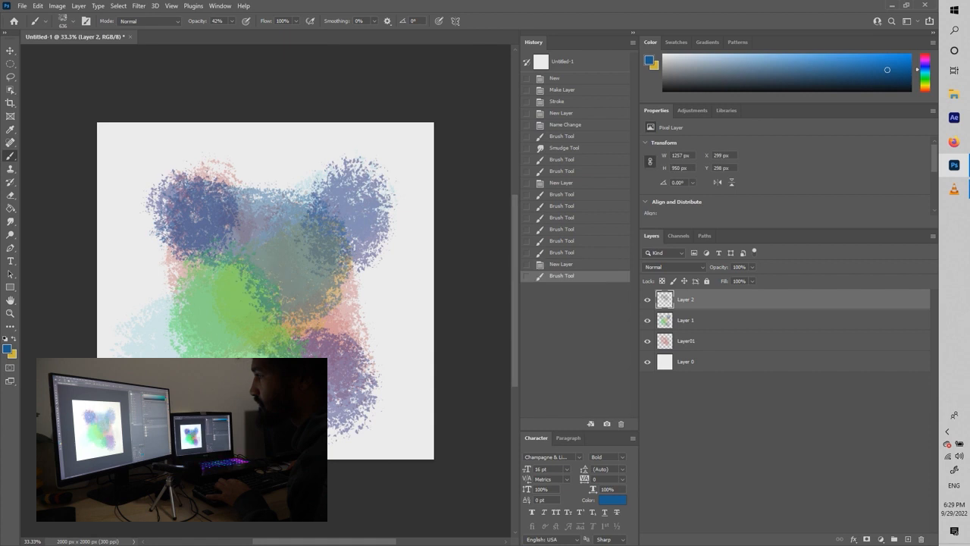
pyautogui.moveTo(330, 350); pyautogui.dragTo(267, 307)
# Set Layer 2's blending mode to Subtract, and try different opacities on Layer 2 and Layer 1, returning both to 100%.
pyautogui.click(673, 267)
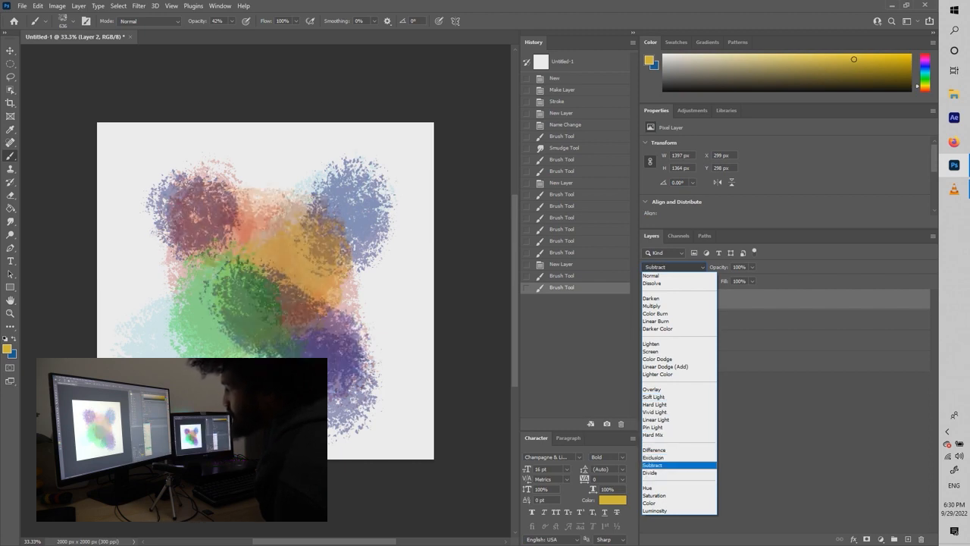
pyautogui.press('Return')
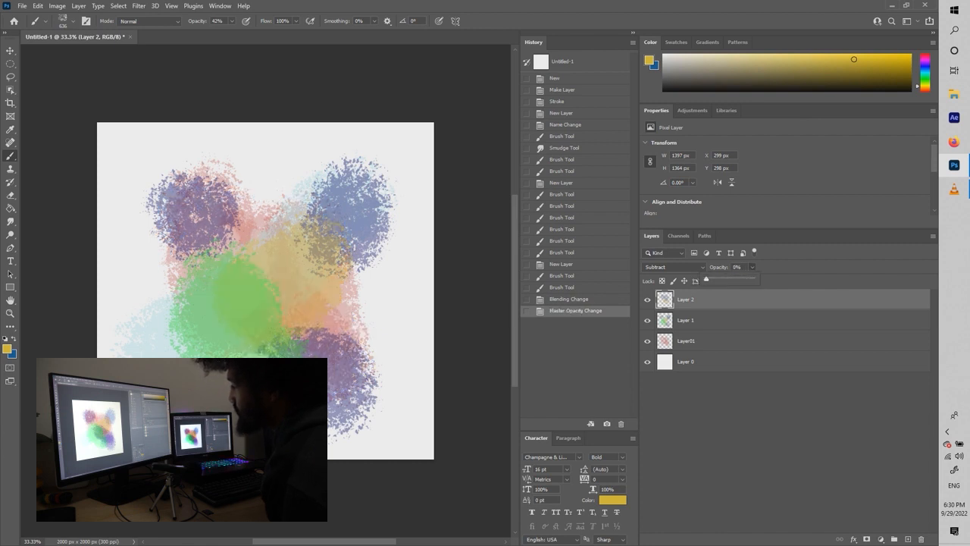
pyautogui.moveTo(705, 279); pyautogui.dragTo(754, 279)
pyautogui.click(686, 319)
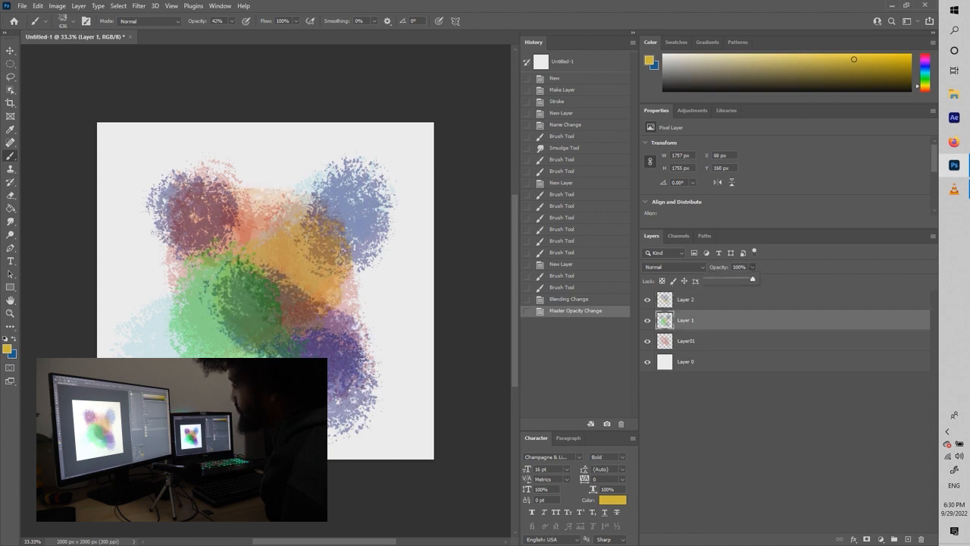
pyautogui.moveTo(730, 279)
pyautogui.mouseDown()
pyautogui.moveTo(712, 278)
pyautogui.moveTo(753, 279)
pyautogui.mouseUp()
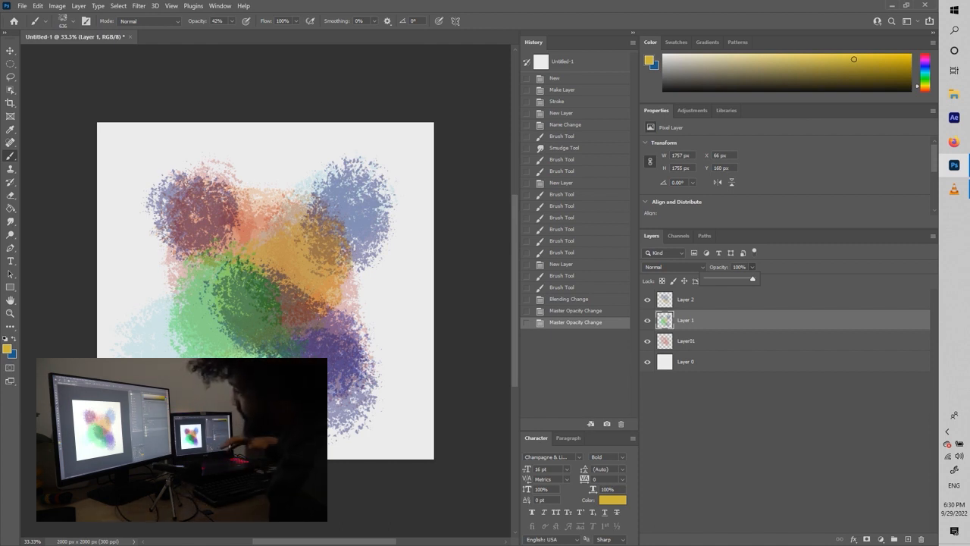
# Add a layer mask to Layer 2, set the foreground color to black 000000 for the Brush, and undo the last change.
pyautogui.click(686, 299)
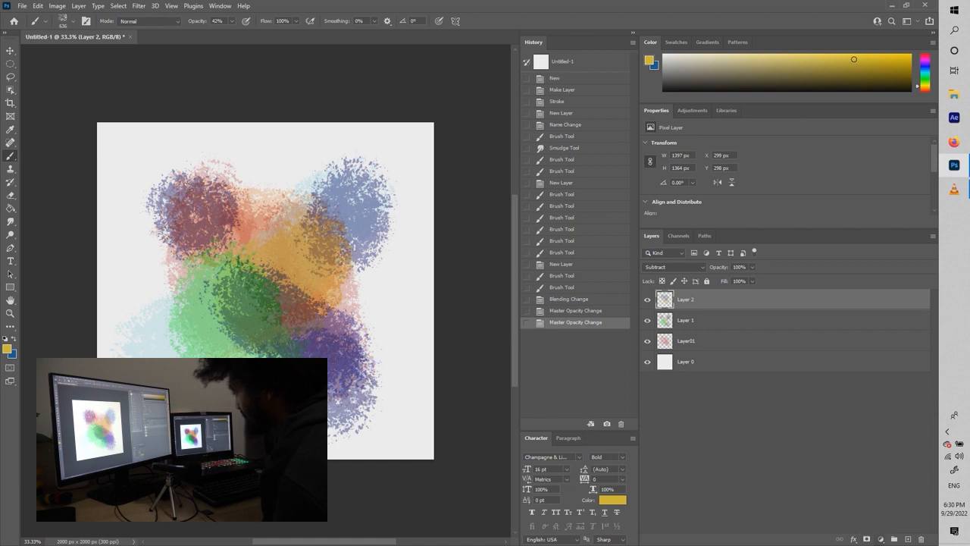
pyautogui.click(866, 538)
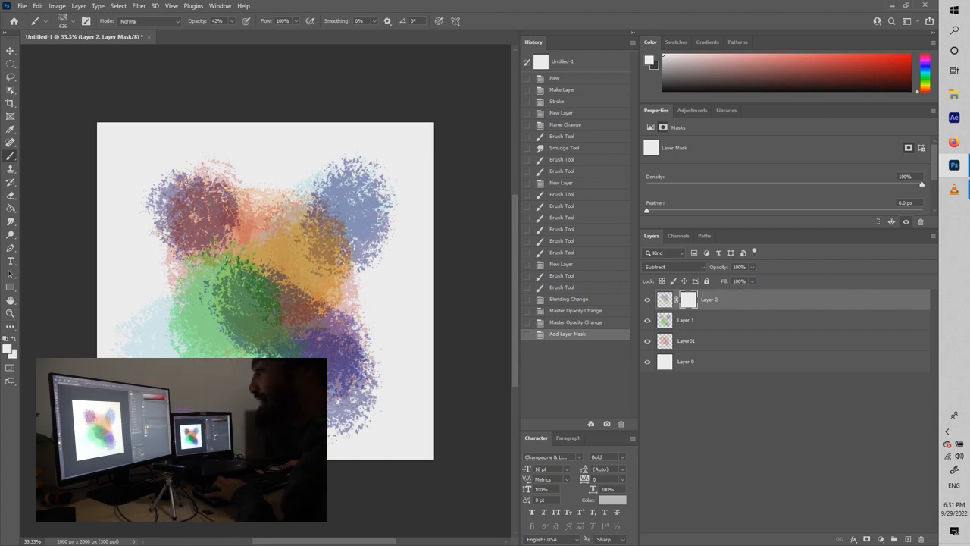
pyautogui.press('x')
pyautogui.click(7, 348)
pyautogui.moveTo(341, 231); pyautogui.dragTo(331, 257)
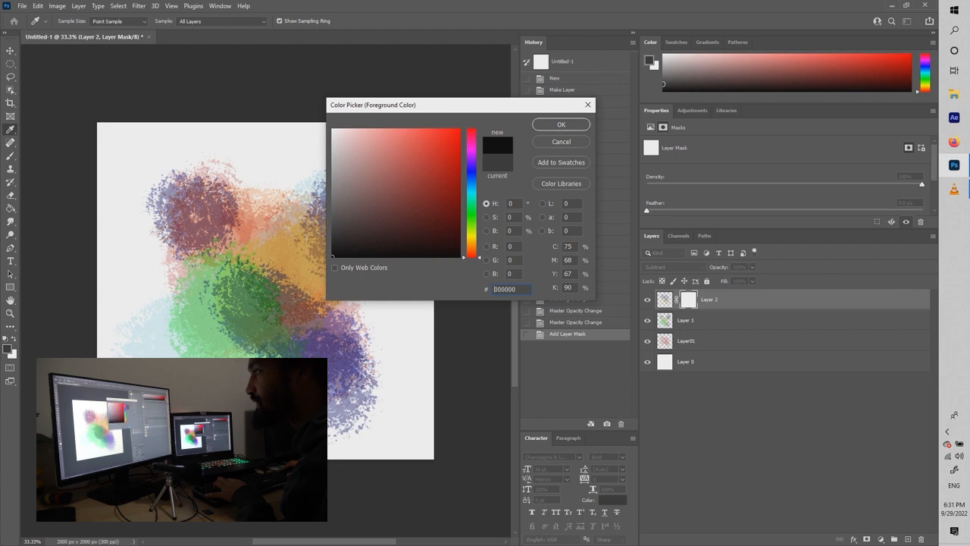
pyautogui.press('Return')
pyautogui.press('b')
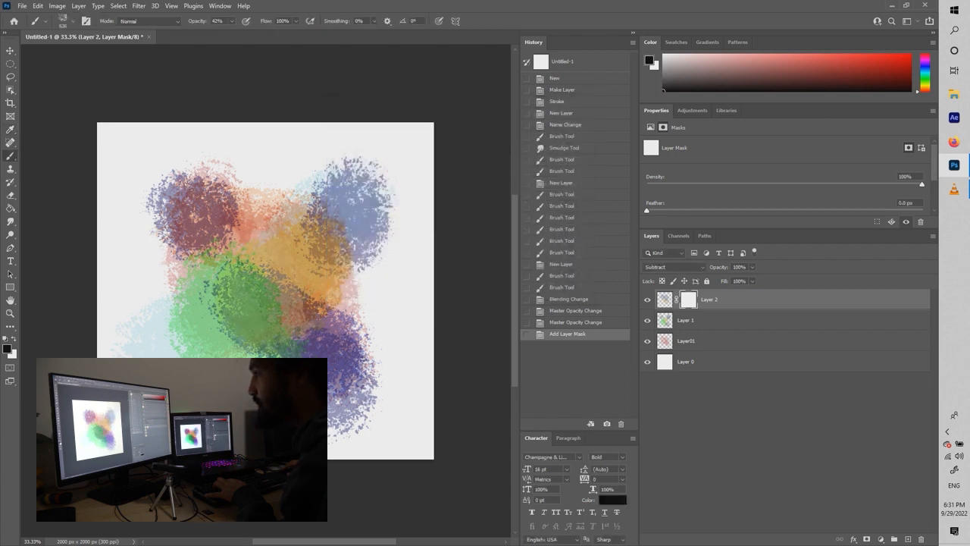
pyautogui.hotkey('ctrl', 'z')
# Hide Layer 2, Layer 1 and Layer01, and add a new empty layer on top.
pyautogui.click(648, 300)
pyautogui.click(647, 320)
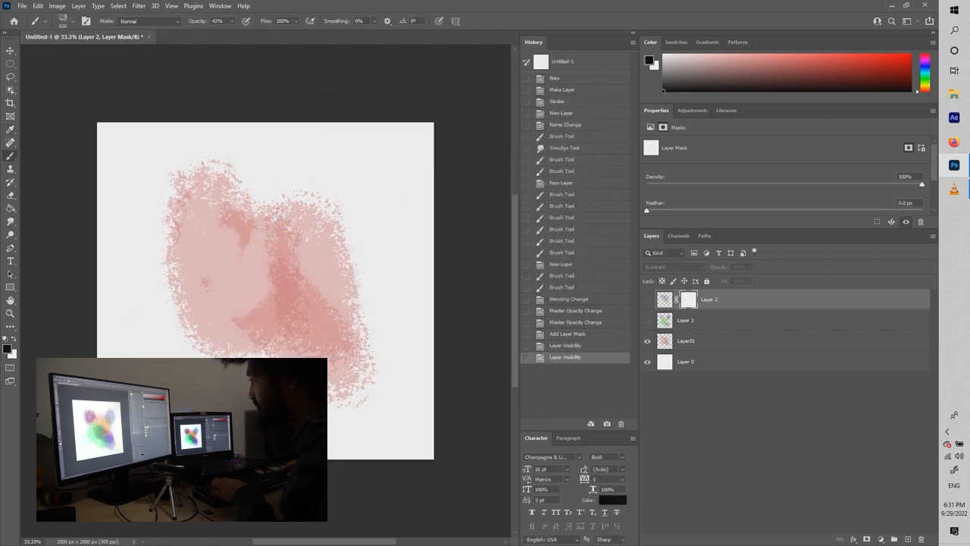
pyautogui.click(647, 340)
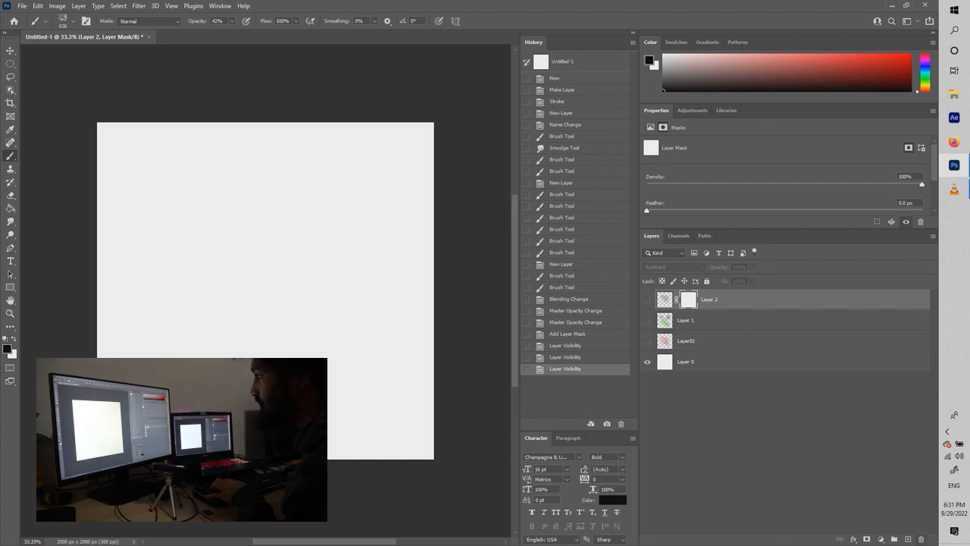
pyautogui.click(907, 539)
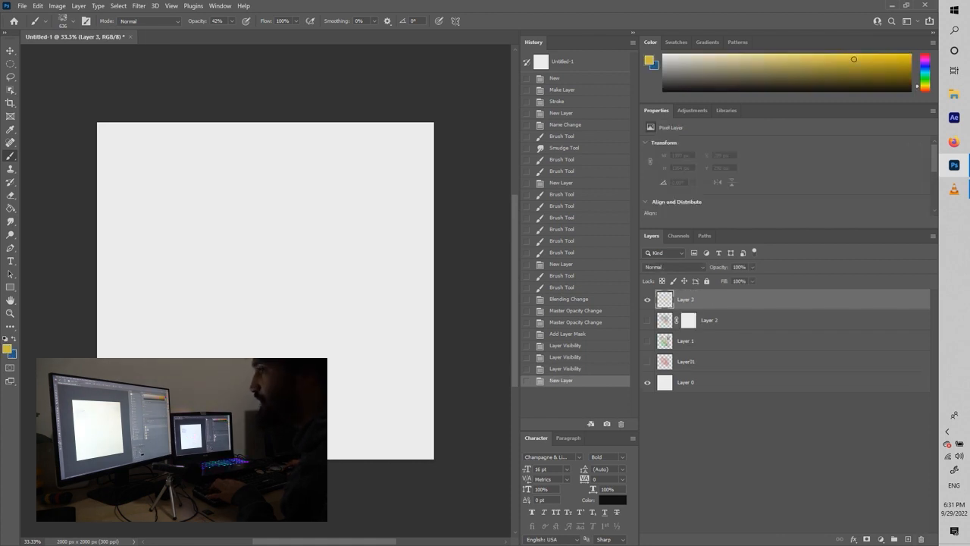
# Change the background color to black 000000.
pyautogui.click(12, 353)
pyautogui.moveTo(448, 183); pyautogui.dragTo(459, 256)
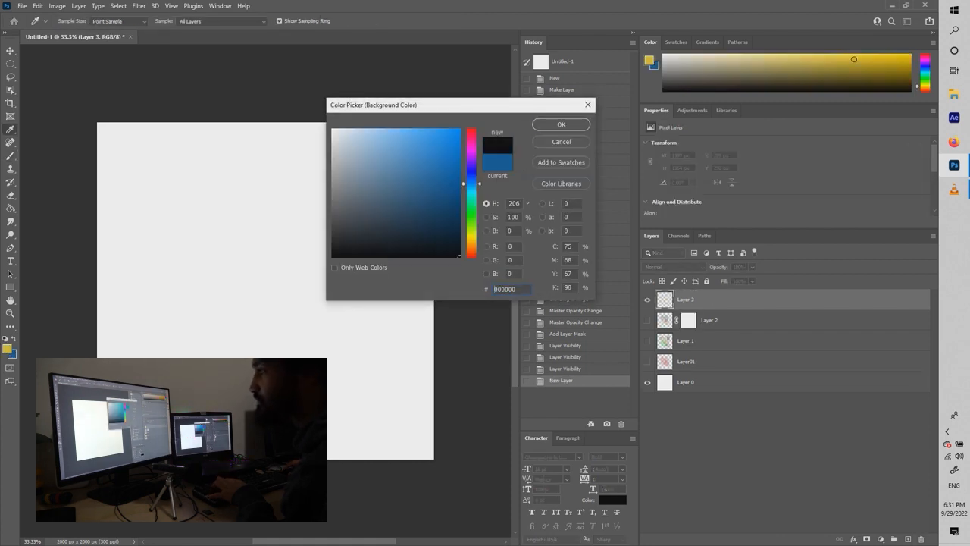
pyautogui.click(560, 125)
# Choose the Kyle's Ultimate Pastel Palooza brush and paint a yellow horizontal band about 1190 px wide and 180 px high on Layer 3.
pyautogui.click(64, 21)
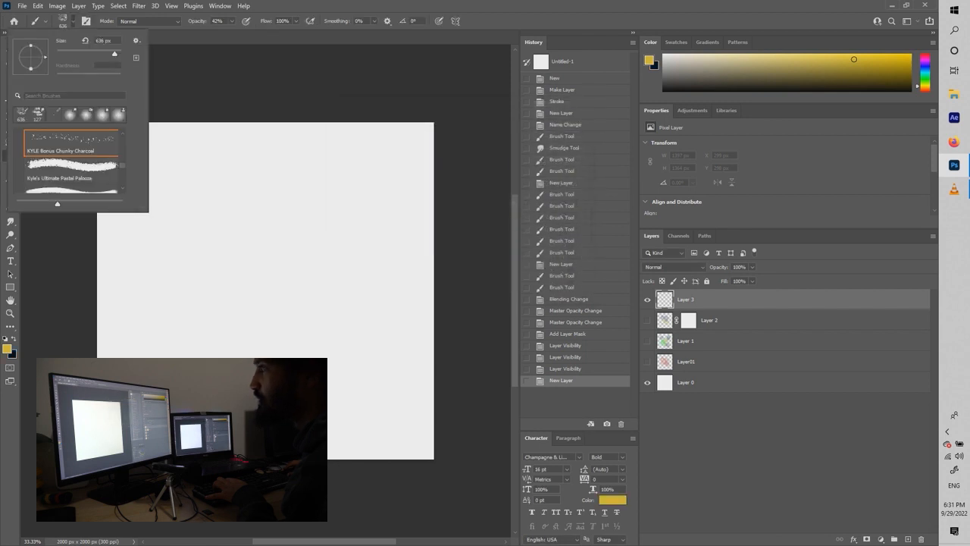
pyautogui.click(71, 170)
pyautogui.press('Return')
pyautogui.moveTo(173, 246)
pyautogui.mouseDown()
pyautogui.moveTo(341, 255)
pyautogui.moveTo(231, 233)
pyautogui.moveTo(363, 243)
pyautogui.mouseUp()
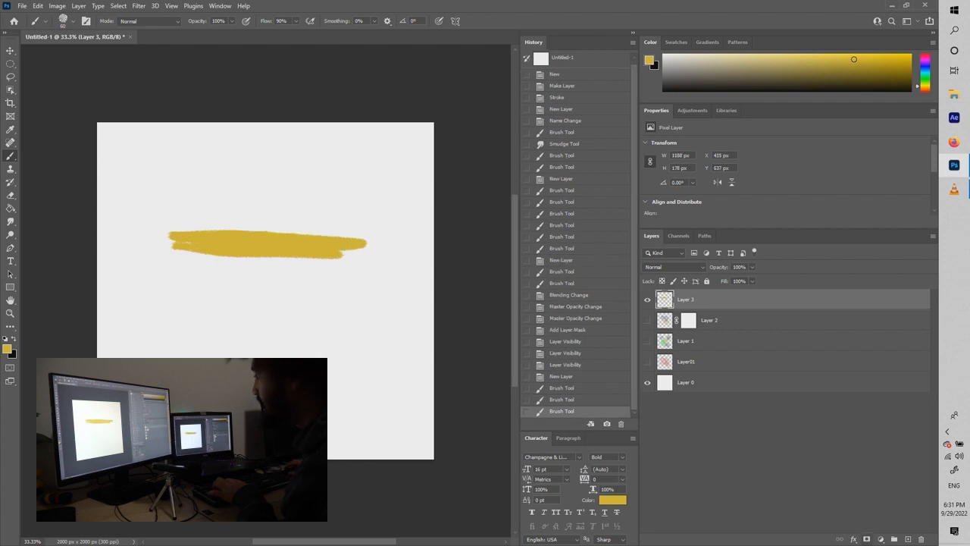
# Add a layer mask to Layer 3 and paint four black vertical stripes on it across the yellow band.
pyautogui.click(866, 539)
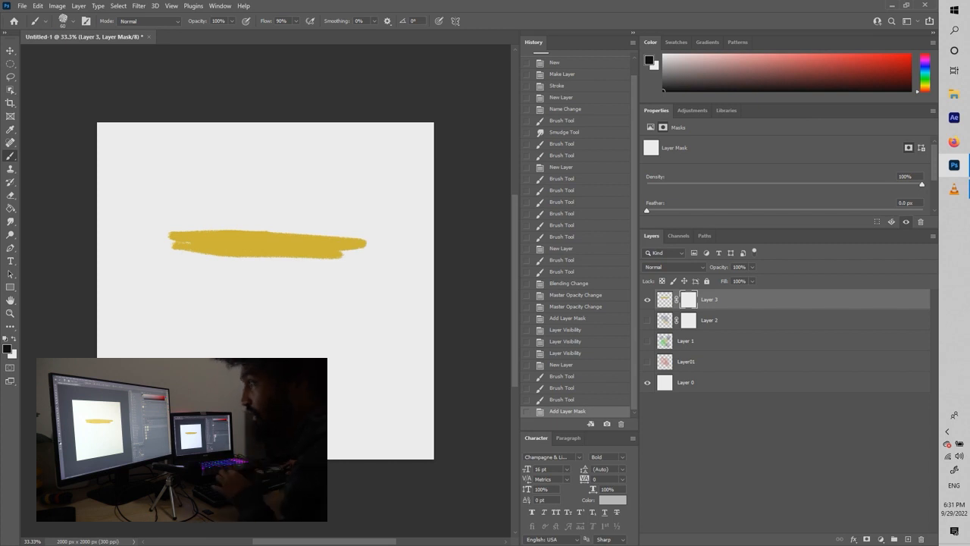
pyautogui.moveTo(200, 229); pyautogui.dragTo(201, 256)
pyautogui.moveTo(233, 227); pyautogui.dragTo(235, 259)
pyautogui.moveTo(267, 230); pyautogui.dragTo(268, 257)
pyautogui.moveTo(306, 232); pyautogui.dragTo(307, 258)
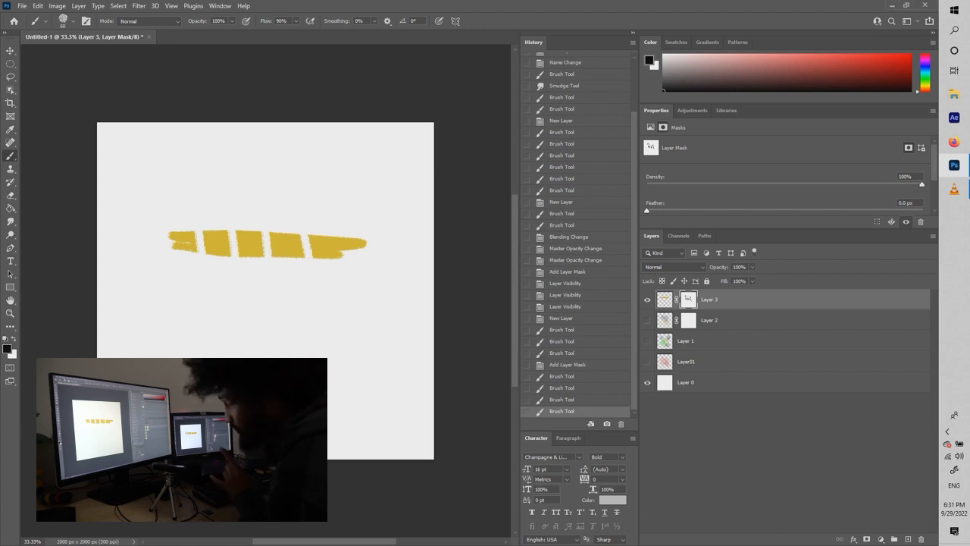
# Try a preview transparency of 41% for Layer 3's mask in Select and Mask, and leave without applying it.
pyautogui.hotkey('alt', 'ctrl', 'r')
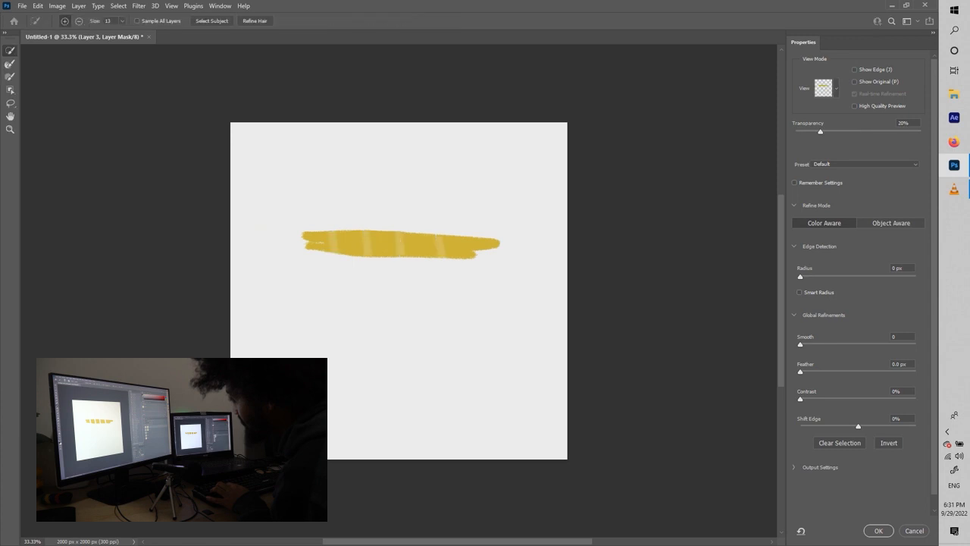
pyautogui.moveTo(820, 131); pyautogui.dragTo(846, 131)
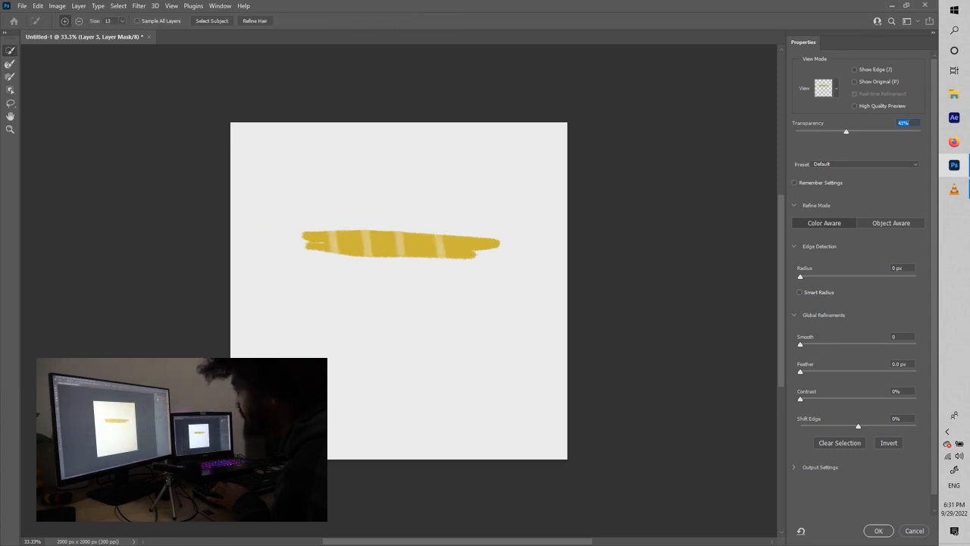
pyautogui.press('Escape')
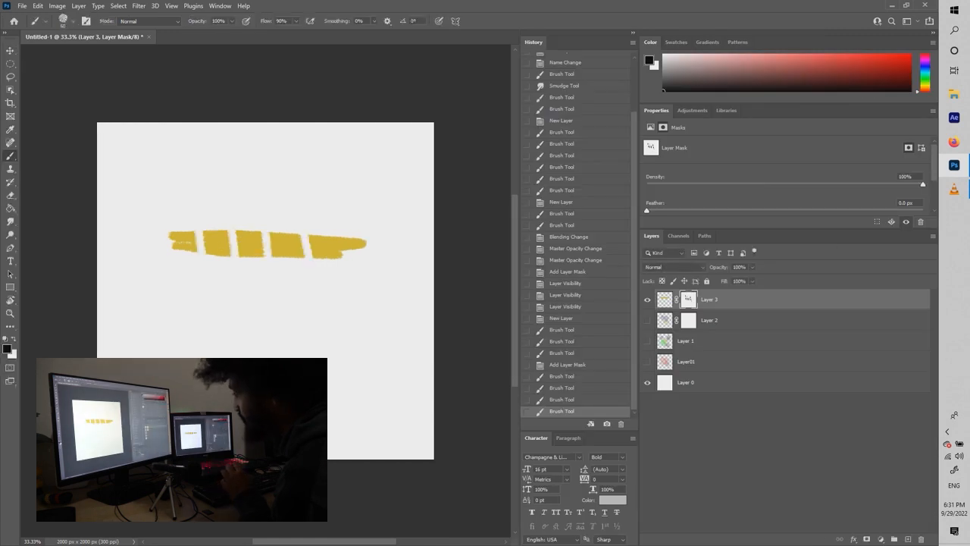
# Unlink and relink Layer 3's mask, and disable and re-enable the mask.
pyautogui.click(676, 298)
pyautogui.click(676, 298)
pyautogui.rightClick(691, 302)
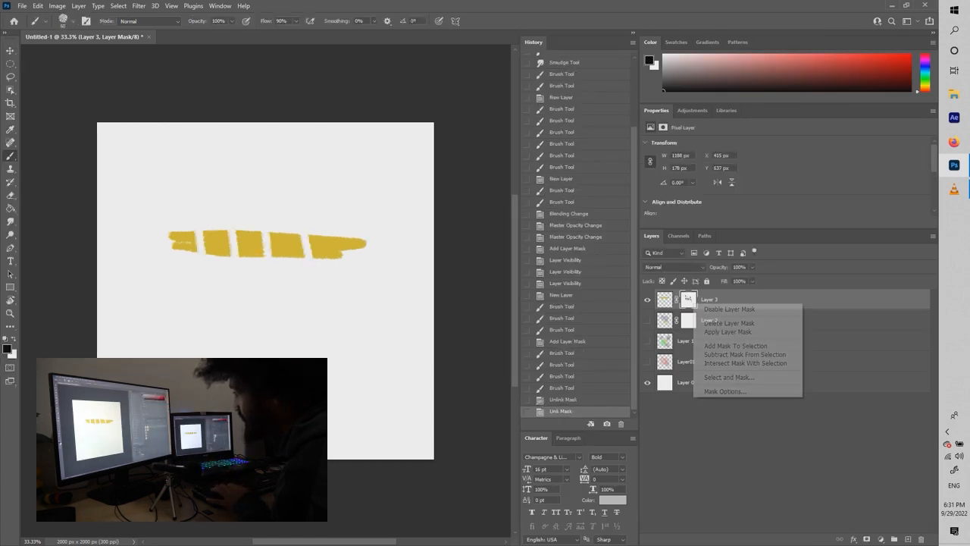
pyautogui.click(729, 309)
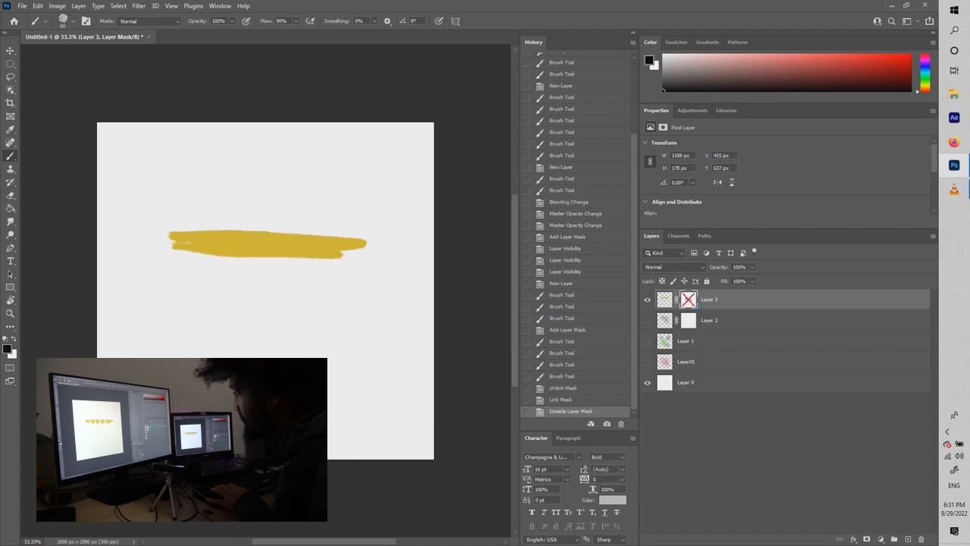
pyautogui.rightClick(688, 300)
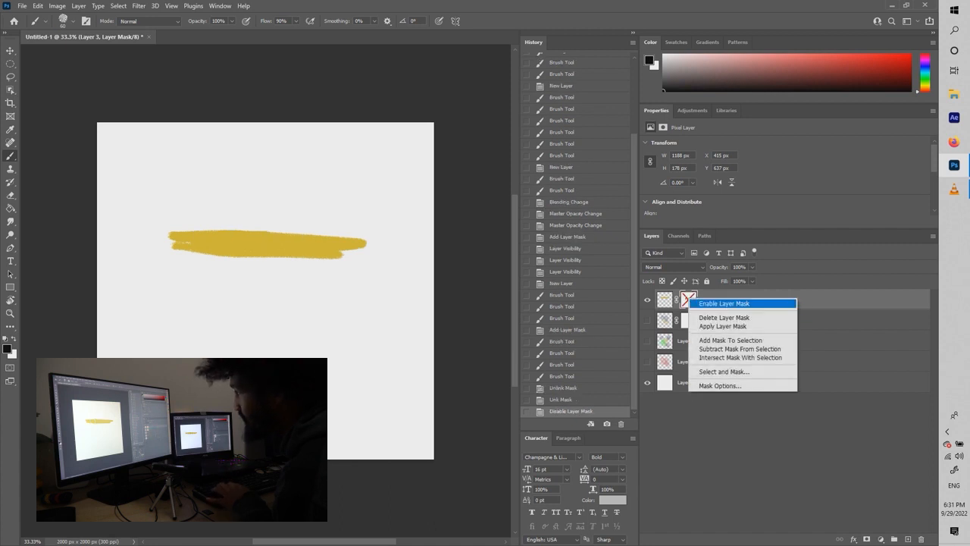
pyautogui.click(726, 302)
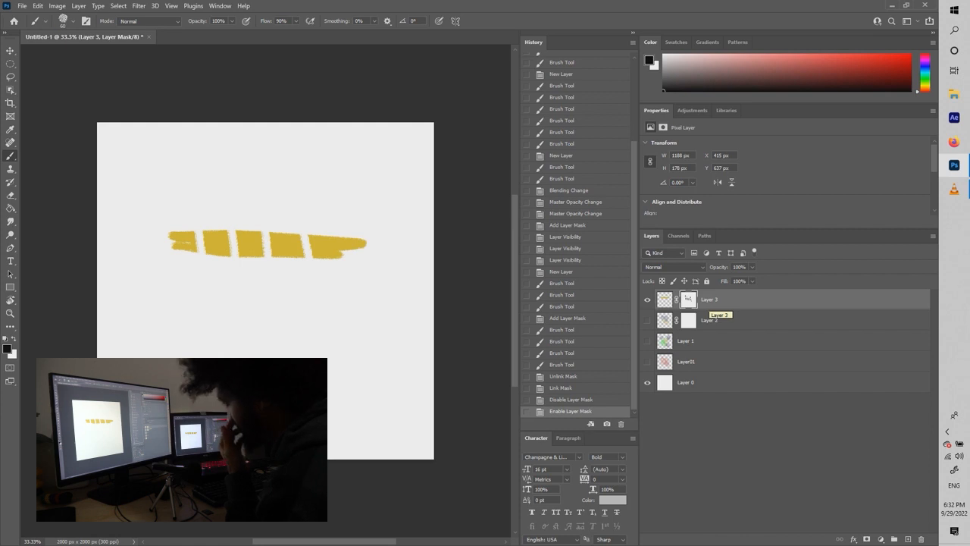
# With Layer 3's mask active, lasso the right part of the yellow band, and open and cancel Select and Mask.
pyautogui.click(688, 300)
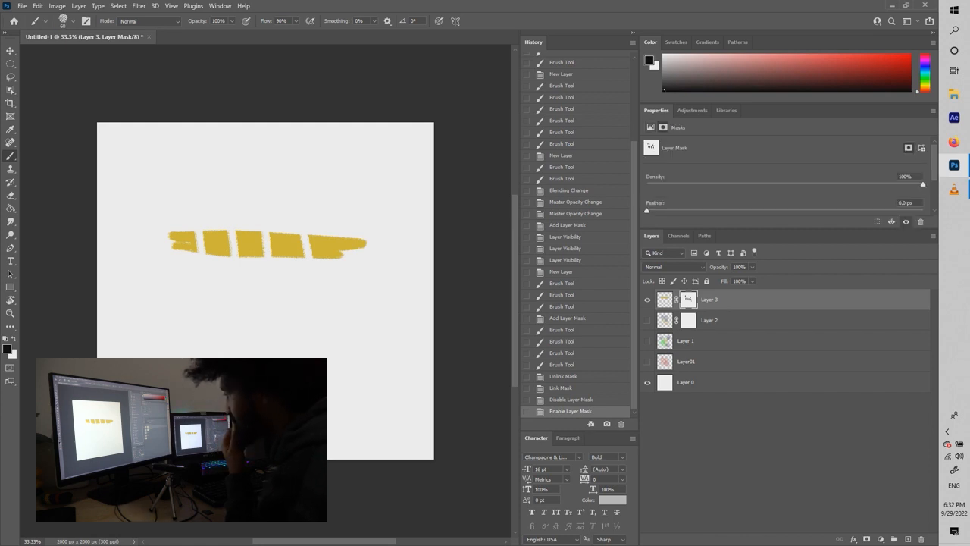
pyautogui.press('l')
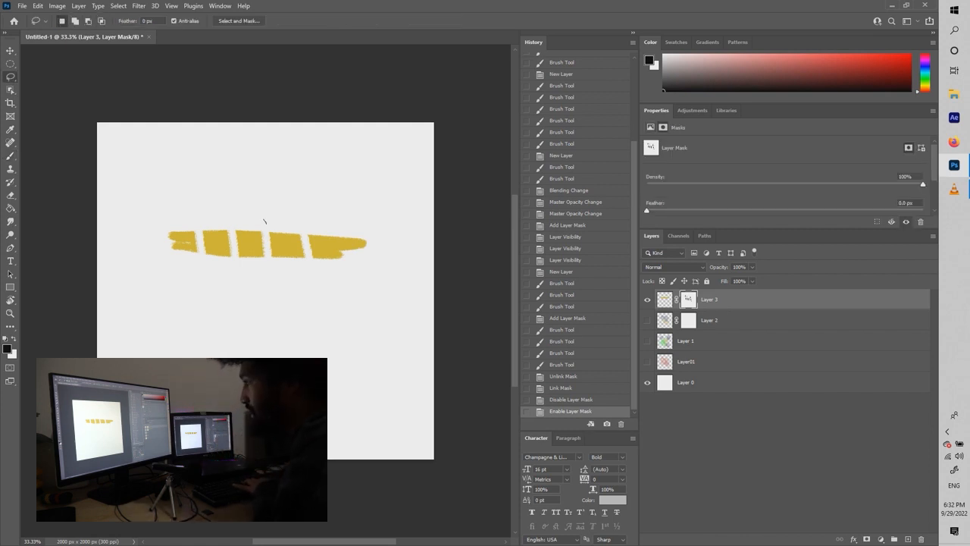
pyautogui.moveTo(265, 222); pyautogui.dragTo(275, 220)
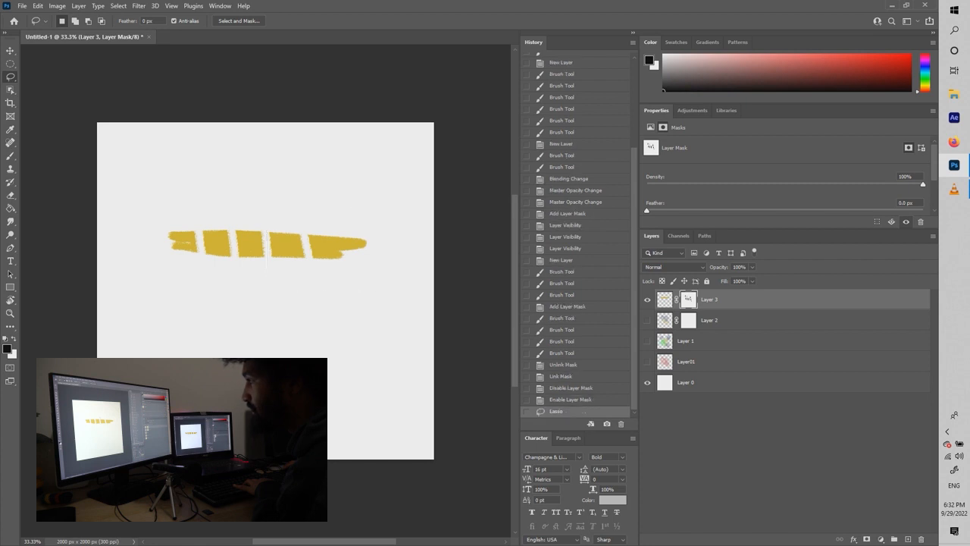
pyautogui.hotkey('ctrl', 'alt', 'r')
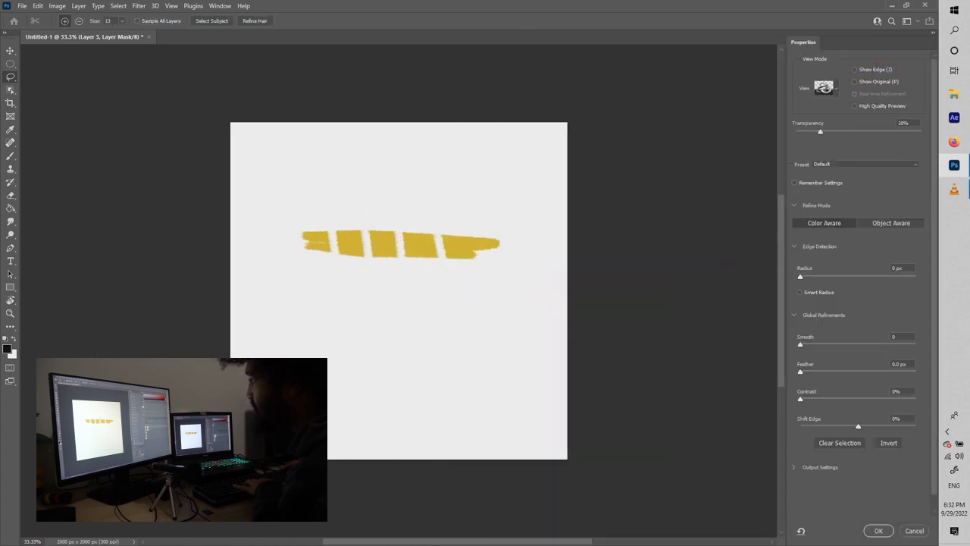
pyautogui.press('Escape')
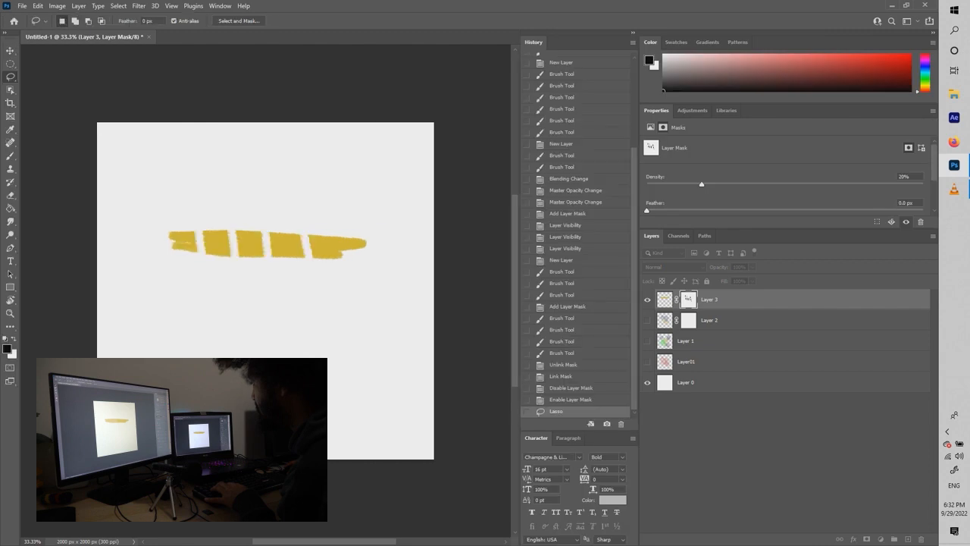
# Brush black over the yellow band inside the lasso selection on Layer 3's mask to hide that part.
pyautogui.press('b')
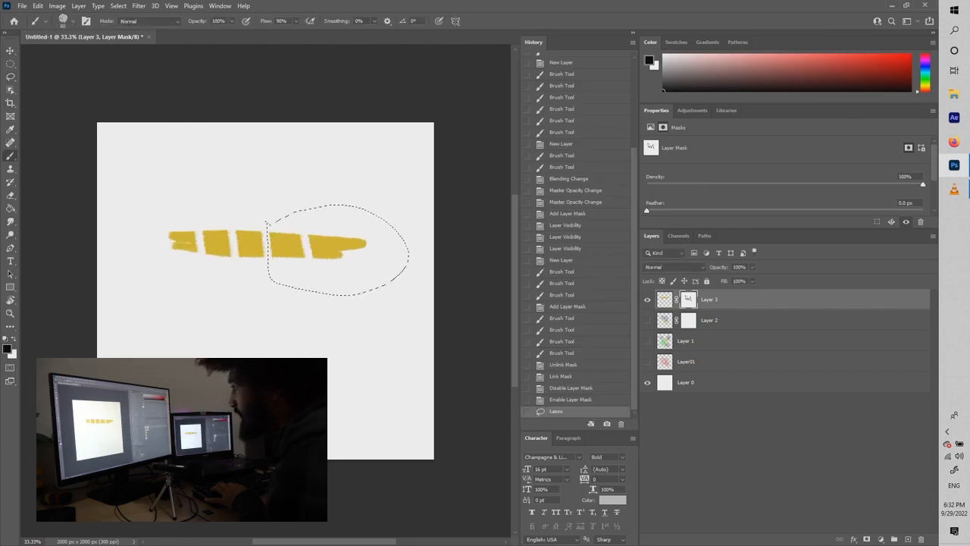
pyautogui.moveTo(272, 241)
pyautogui.mouseDown()
pyautogui.moveTo(349, 237)
pyautogui.moveTo(280, 232)
pyautogui.mouseUp()
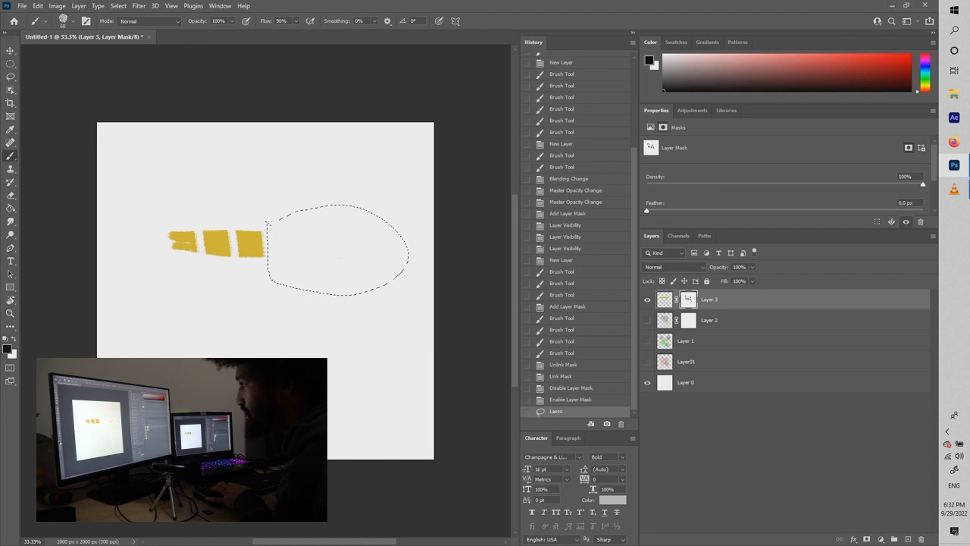
pyautogui.moveTo(339, 258); pyautogui.dragTo(341, 257)
# Use the Paint Bucket on Layer 3's mask to fill inside the selection with white, with black, and with white again.
pyautogui.press('g')
pyautogui.press('x')
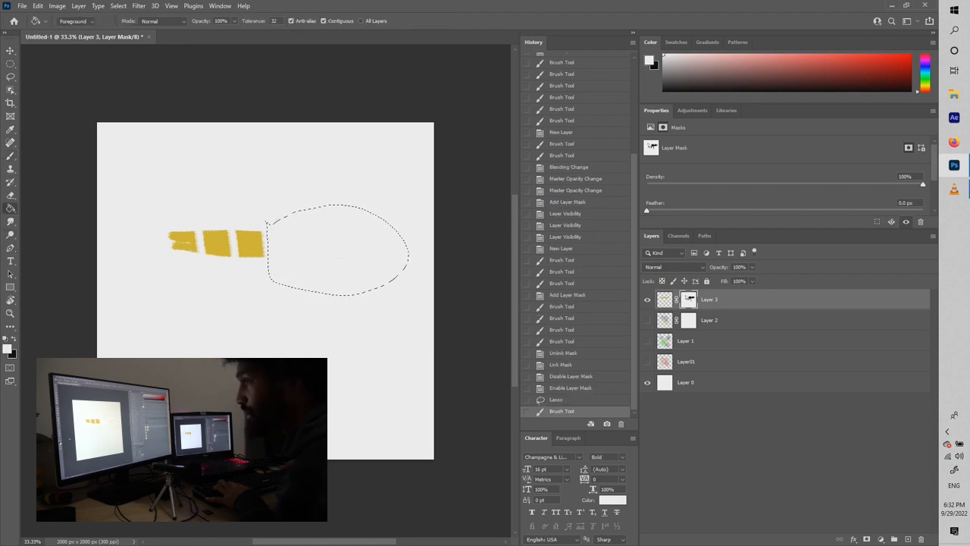
pyautogui.click(341, 256)
pyautogui.press('x')
pyautogui.click(267, 224)
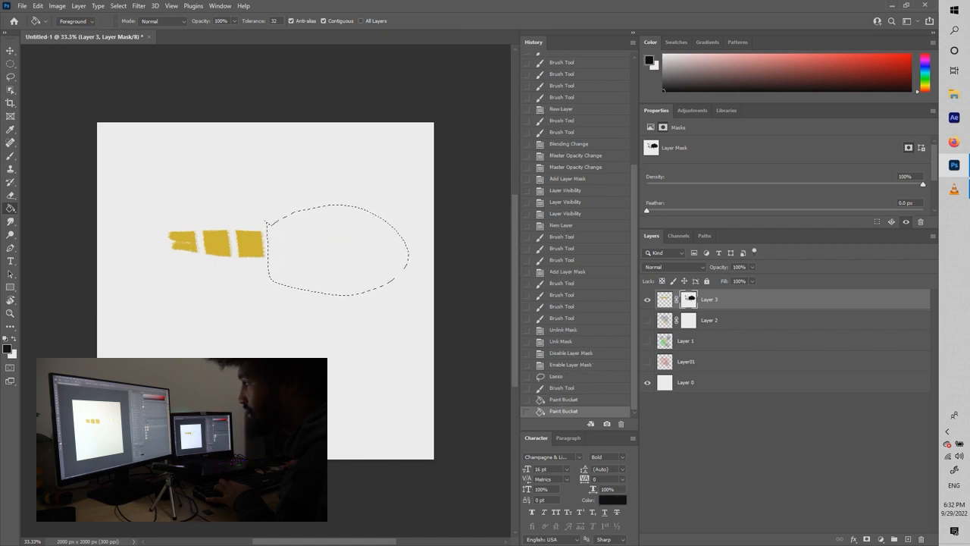
pyautogui.press('x')
pyautogui.click(266, 224)
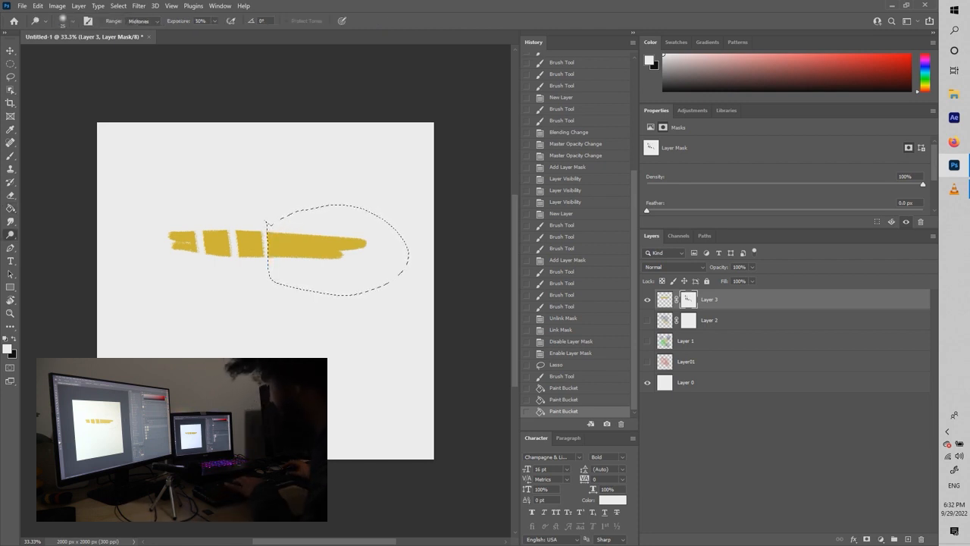
# Set the foreground color to gray 666666 and try Dodge strokes on Layer 3's mask inside the selection.
pyautogui.press('o')
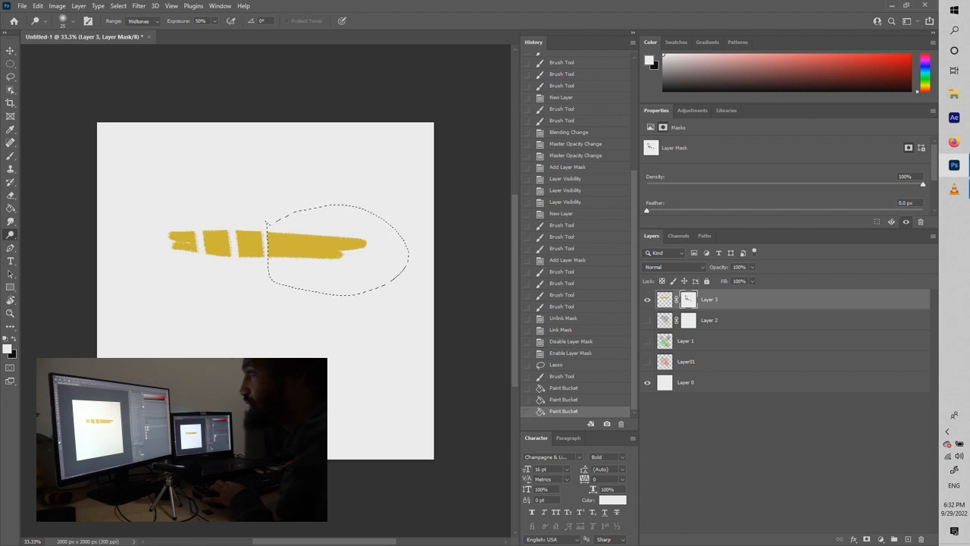
pyautogui.click(7, 348)
pyautogui.moveTo(362, 184); pyautogui.dragTo(332, 207)
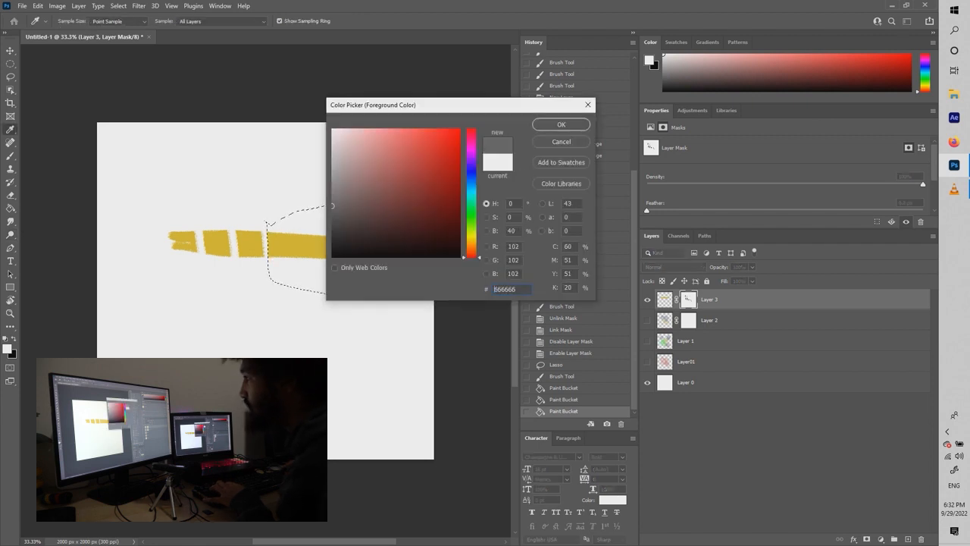
pyautogui.click(561, 125)
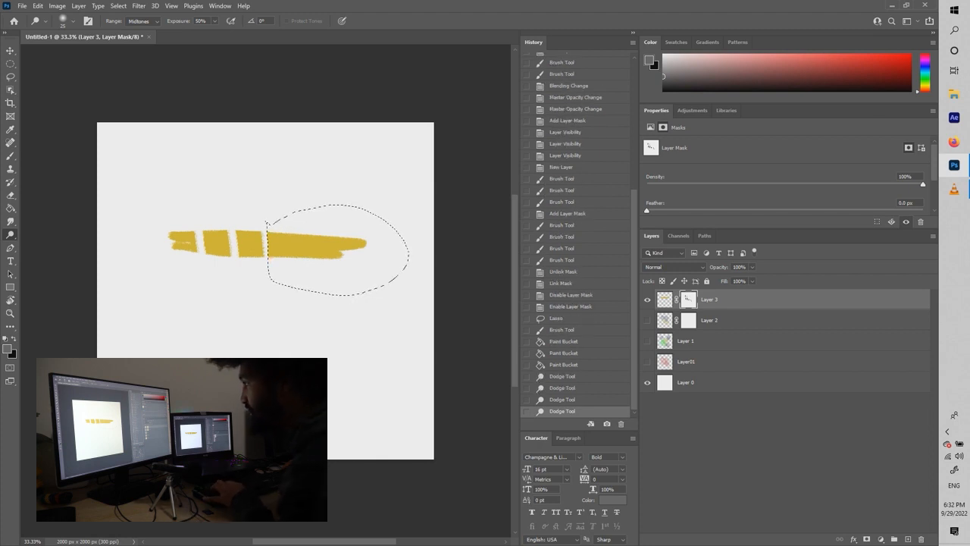
# Clear the lasso selection and try another Dodge stroke on Layer 3's mask.
pyautogui.press('w')
pyautogui.rightClick(295, 247)
pyautogui.click(318, 253)
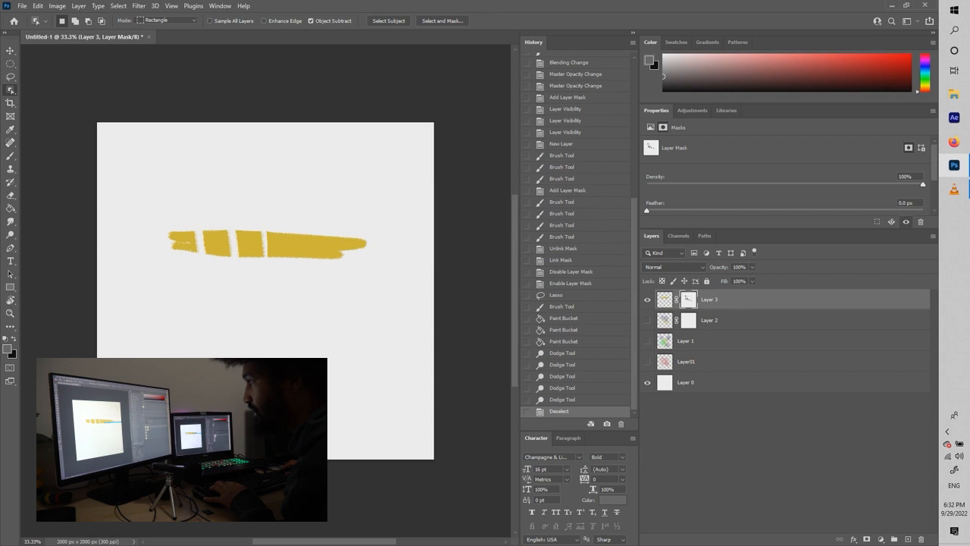
pyautogui.press('o')
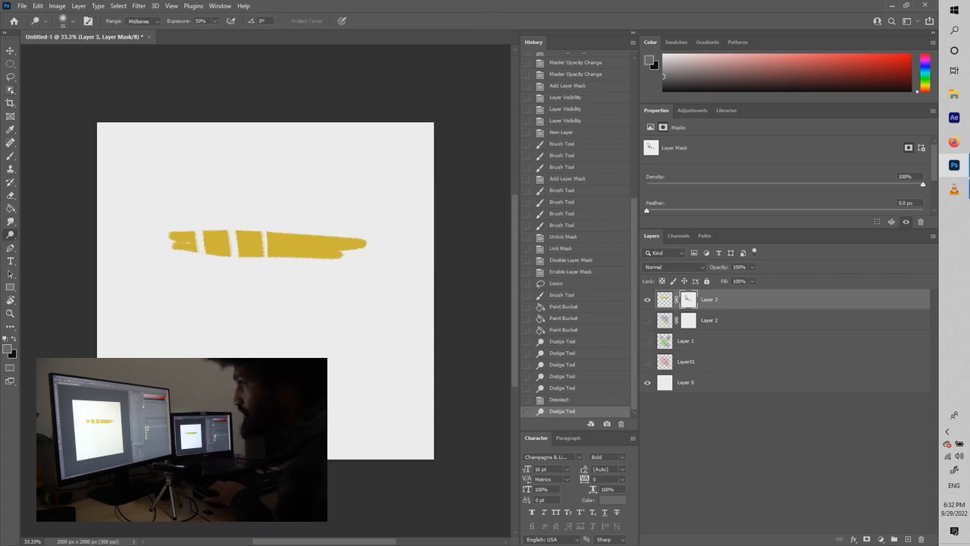
# Paint two gray vertical stripes with the Brush on Layer 3's mask across the right part of the yellow band.
pyautogui.press('b')
pyautogui.moveTo(309, 232)
pyautogui.mouseDown()
pyautogui.moveTo(308, 259)
pyautogui.moveTo(288, 258)
pyautogui.mouseUp()
pyautogui.scroll(1, 286, 294)
pyautogui.scroll(6, 285, 294)
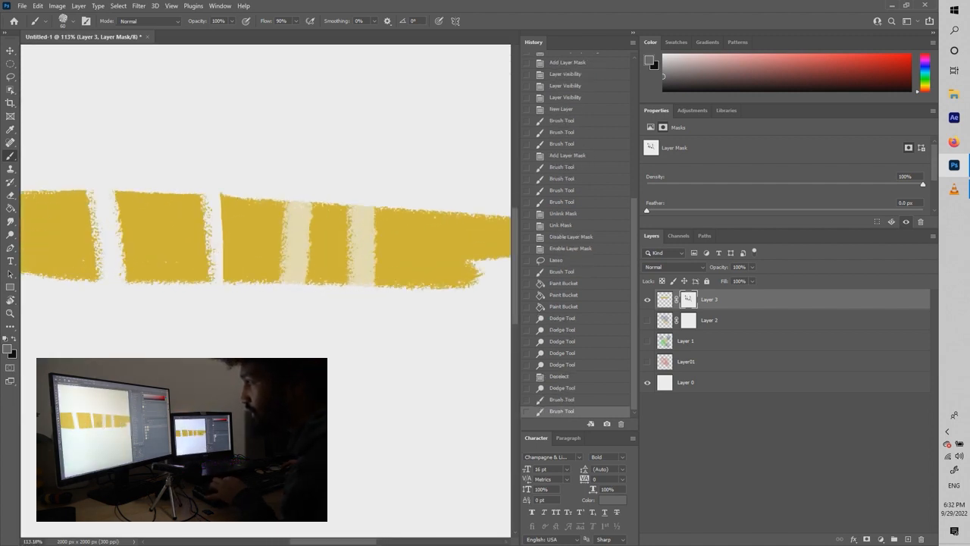
# On Layer 3's mask, paint white (ffffff) over the left gray stripe, and paint a black vertical stripe in its place.
pyautogui.click(7, 347)
pyautogui.moveTo(345, 155); pyautogui.dragTo(333, 130)
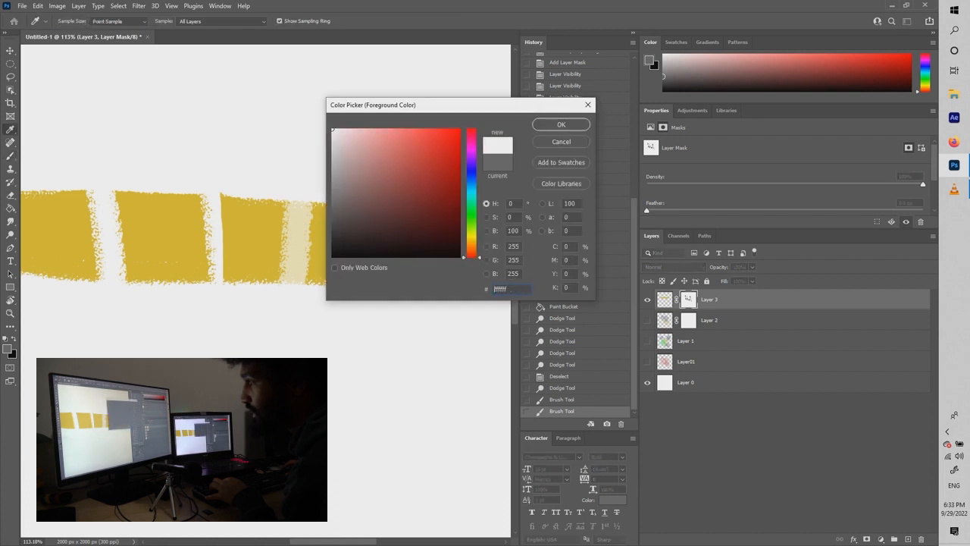
pyautogui.click(561, 124)
pyautogui.moveTo(299, 202); pyautogui.dragTo(297, 282)
pyautogui.press('x')
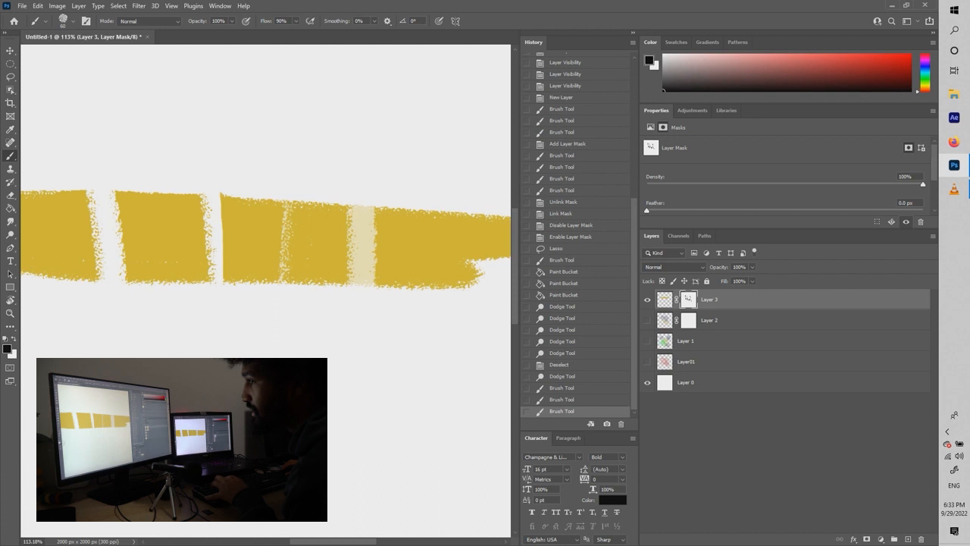
pyautogui.moveTo(283, 199); pyautogui.dragTo(282, 284)
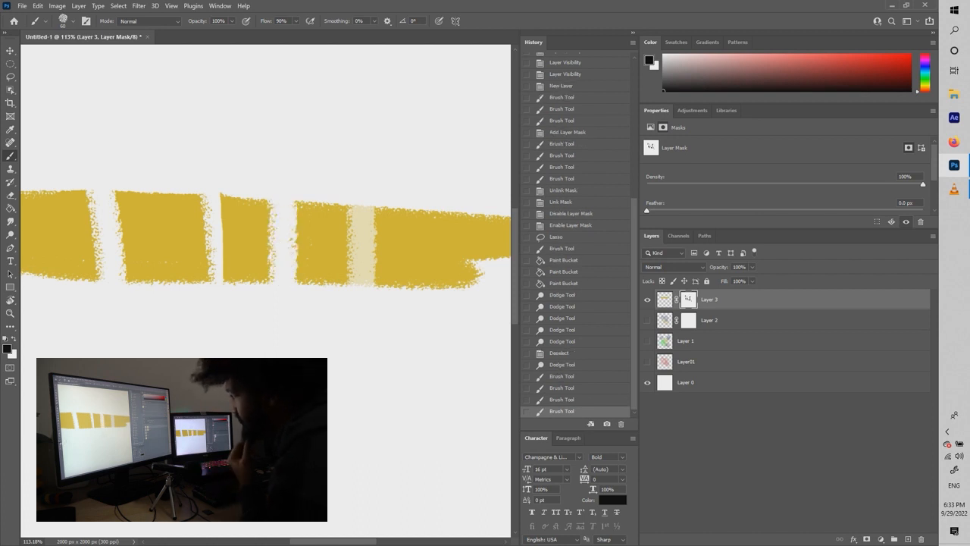
# Paint yellow strokes above and below the band on Layer 3 itself, and toggle its visibility and mask link off and on.
pyautogui.click(664, 299)
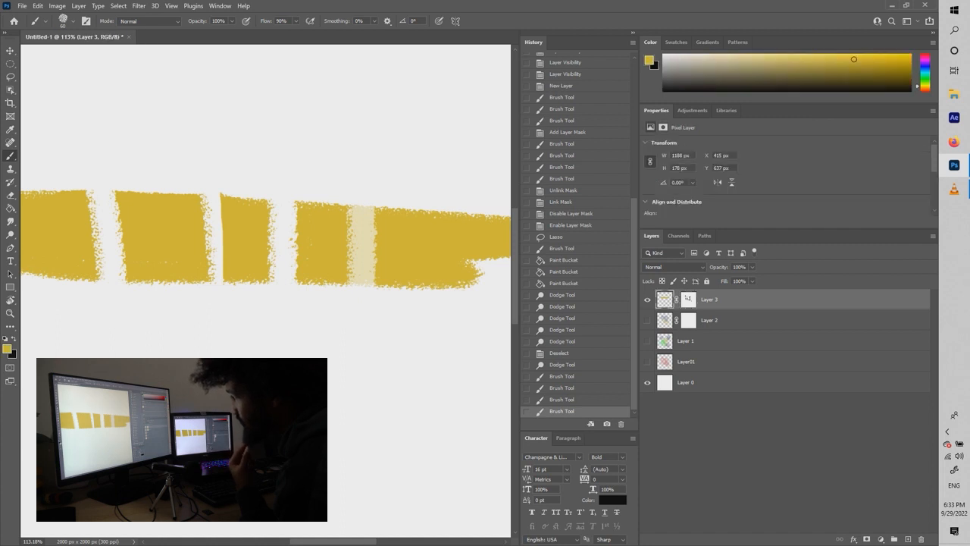
pyautogui.moveTo(313, 269)
pyautogui.mouseDown()
pyautogui.moveTo(313, 324)
pyautogui.moveTo(246, 284)
pyautogui.moveTo(254, 334)
pyautogui.moveTo(347, 345)
pyautogui.moveTo(391, 370)
pyautogui.moveTo(398, 302)
pyautogui.moveTo(387, 447)
pyautogui.moveTo(356, 424)
pyautogui.moveTo(382, 163)
pyautogui.moveTo(356, 114)
pyautogui.moveTo(371, 106)
pyautogui.moveTo(330, 87)
pyautogui.moveTo(326, 201)
pyautogui.mouseUp()
pyautogui.click(647, 300)
pyautogui.click(647, 299)
pyautogui.click(676, 299)
pyautogui.click(676, 299)
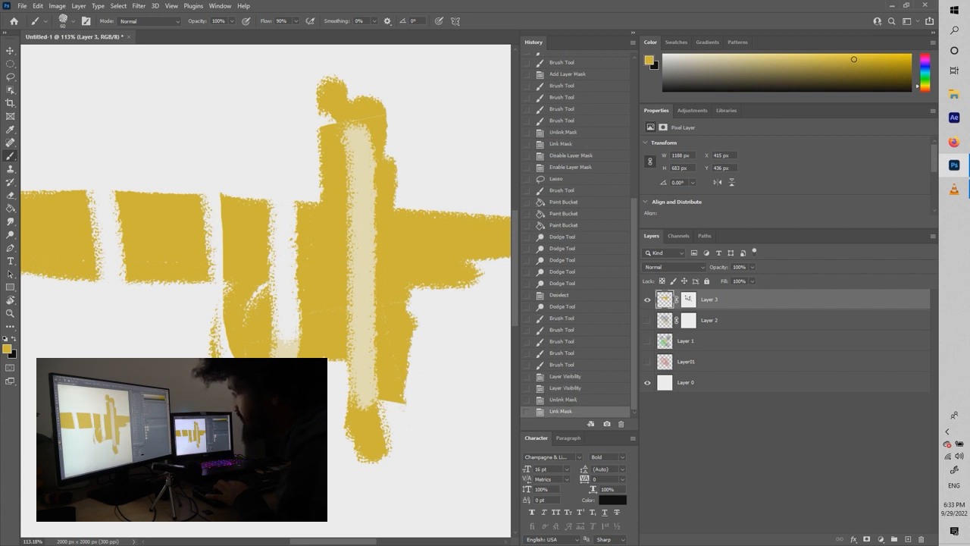
# Load Layer 3's painted pixels as a selection, show Layer 2 and hide Layer 3.
pyautogui.scroll(-5, 290, 253)
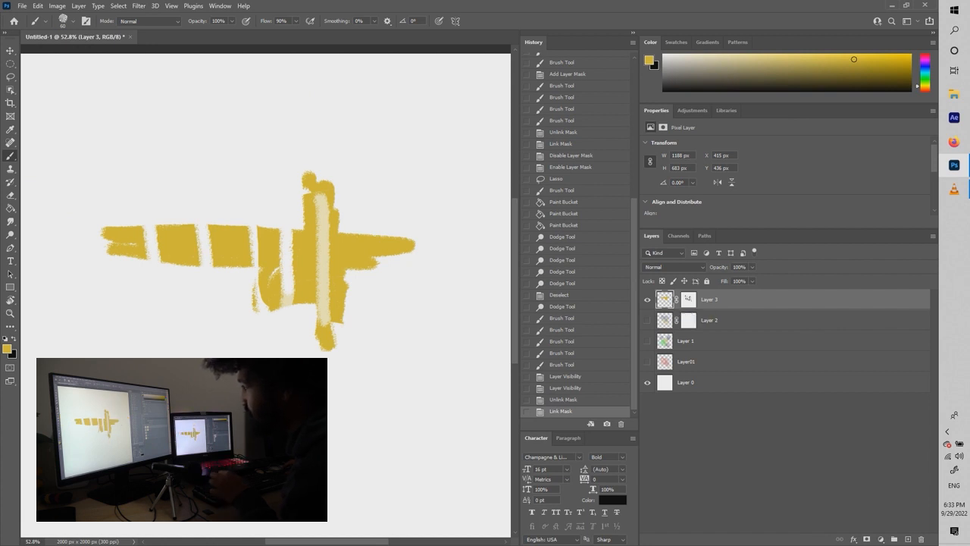
pyautogui.keyDown('ctrl'); pyautogui.click(665, 299); pyautogui.keyUp('ctrl')
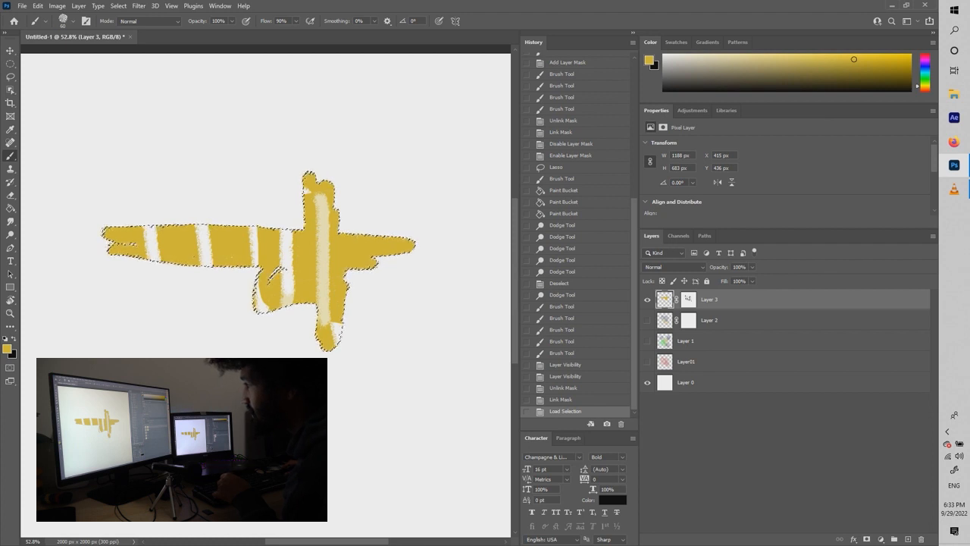
pyautogui.click(647, 319)
pyautogui.click(647, 299)
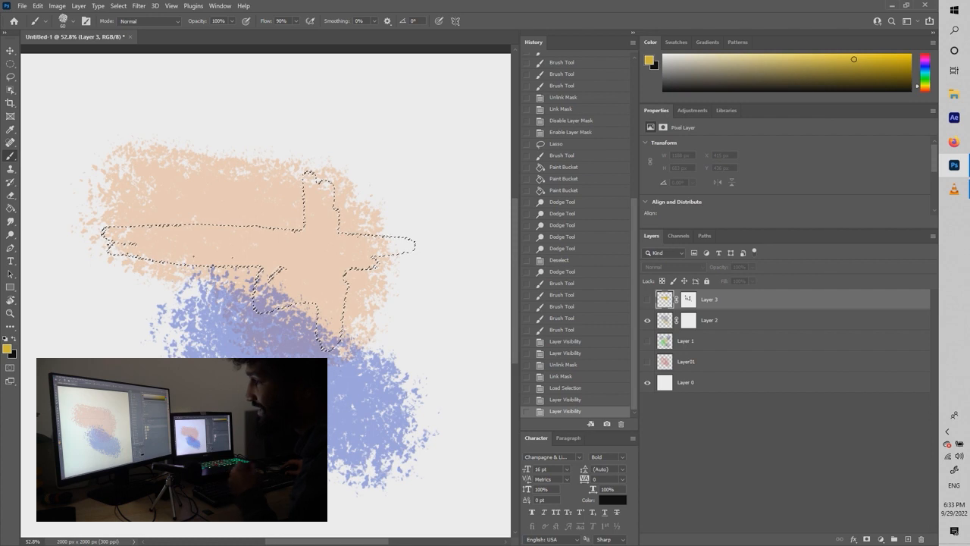
# Disable and delete Layer 2's existing layer mask, and add a new layer mask from the loaded selection.
pyautogui.press('v')
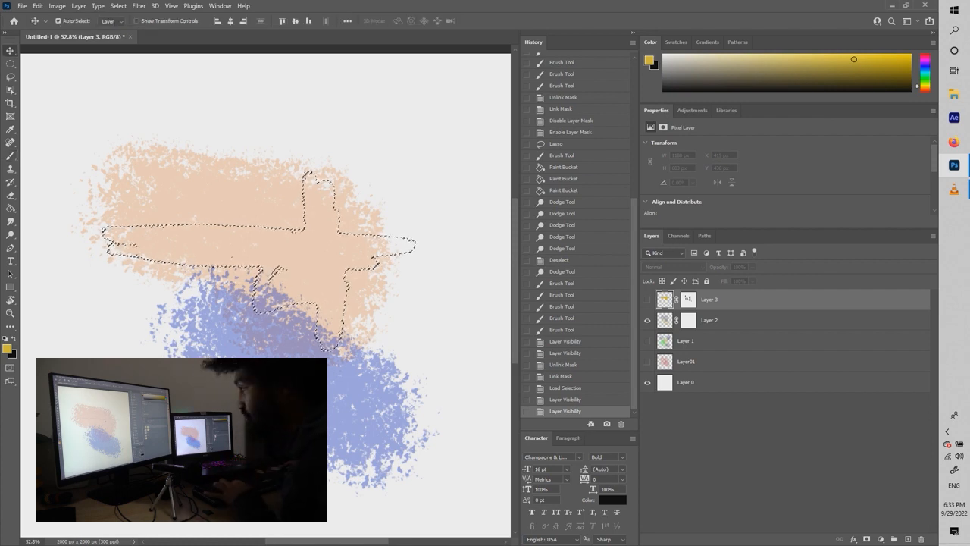
pyautogui.click(709, 320)
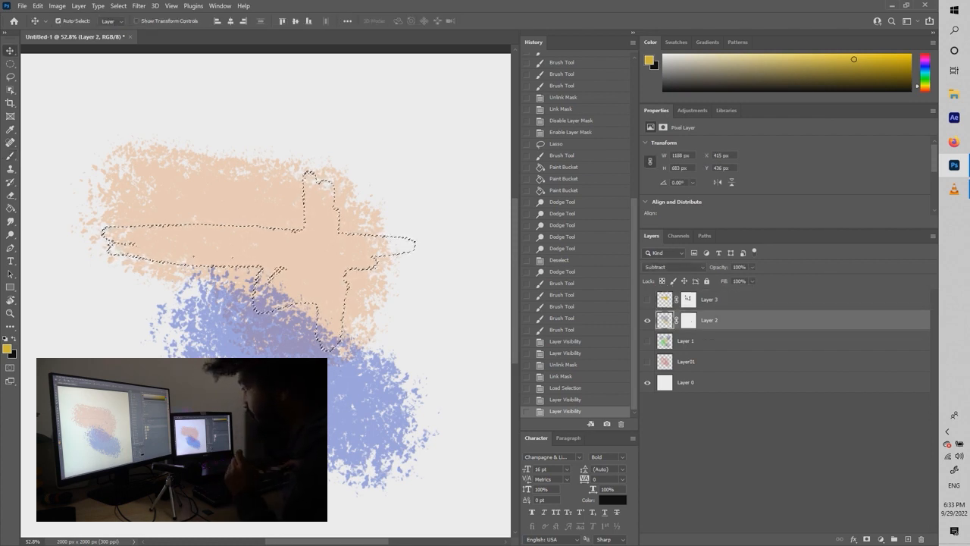
pyautogui.rightClick(694, 320)
pyautogui.click(728, 295)
pyautogui.rightClick(701, 320)
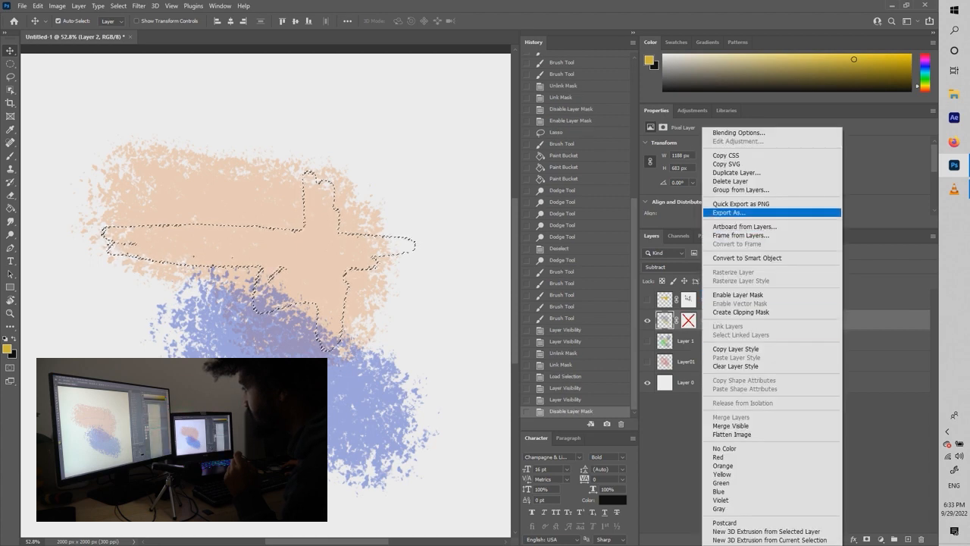
pyautogui.press('Escape')
pyautogui.click(688, 320)
pyautogui.rightClick(690, 319)
pyautogui.click(728, 337)
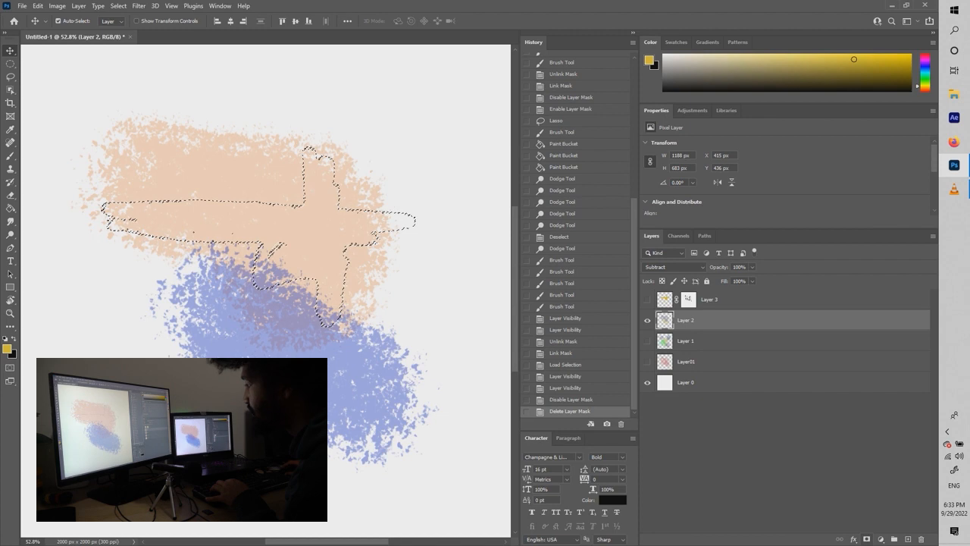
pyautogui.click(866, 538)
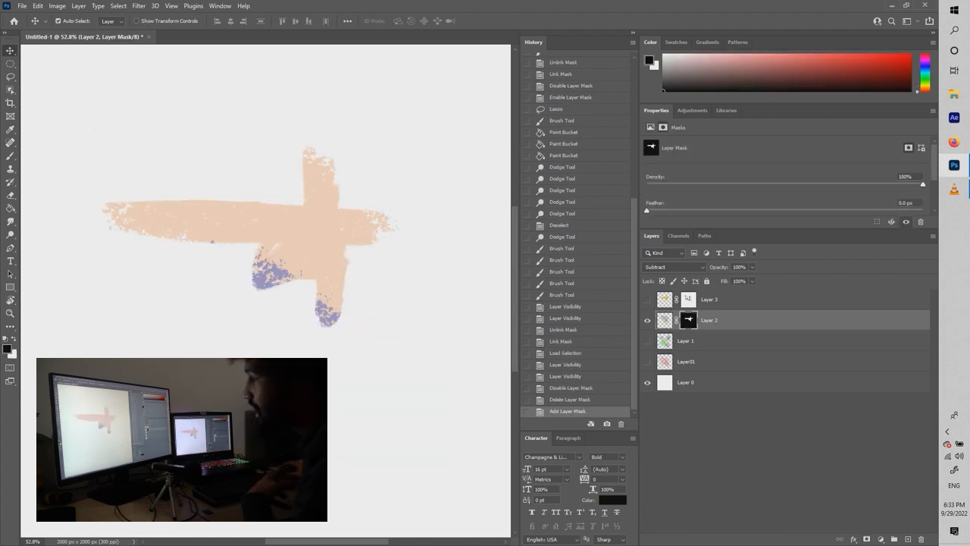
# Invert Layer 2's layer mask back and forth several times, ending with the cross-shaped area hidden.
pyautogui.scroll(-2, 788, 174)
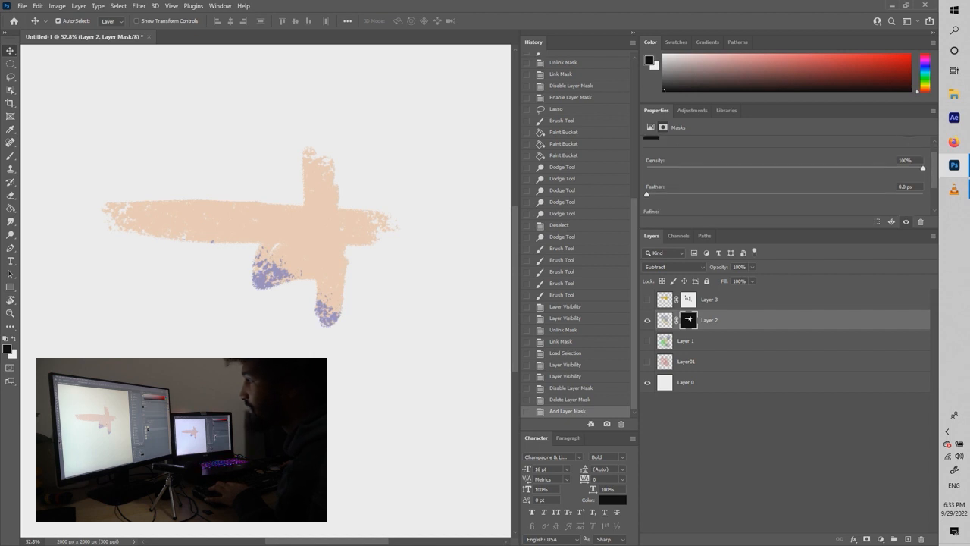
pyautogui.scroll(-1, 784, 172)
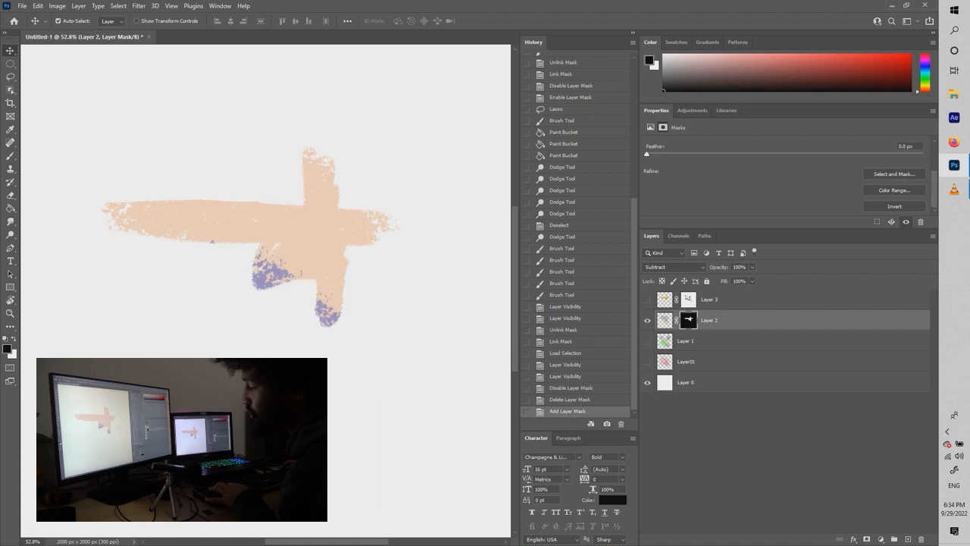
pyautogui.click(894, 206)
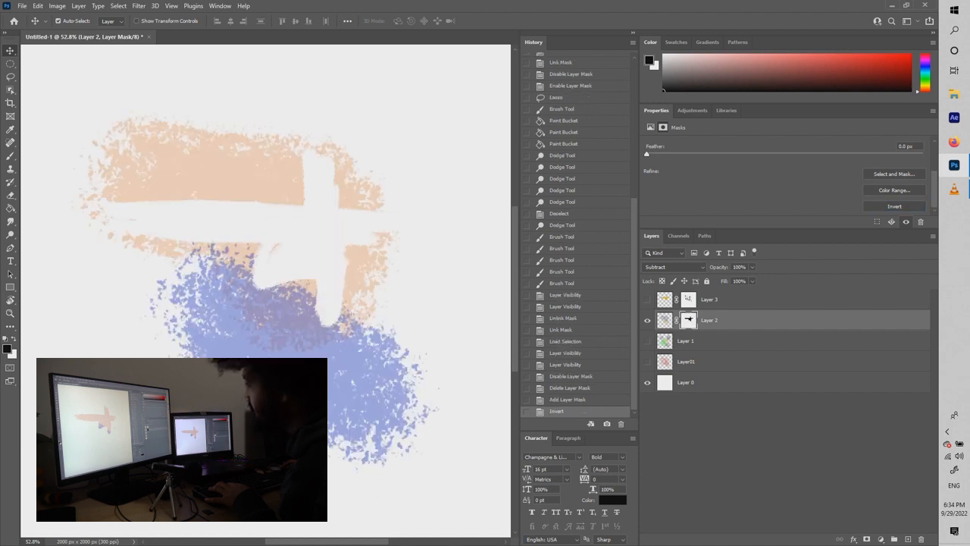
pyautogui.click(895, 206)
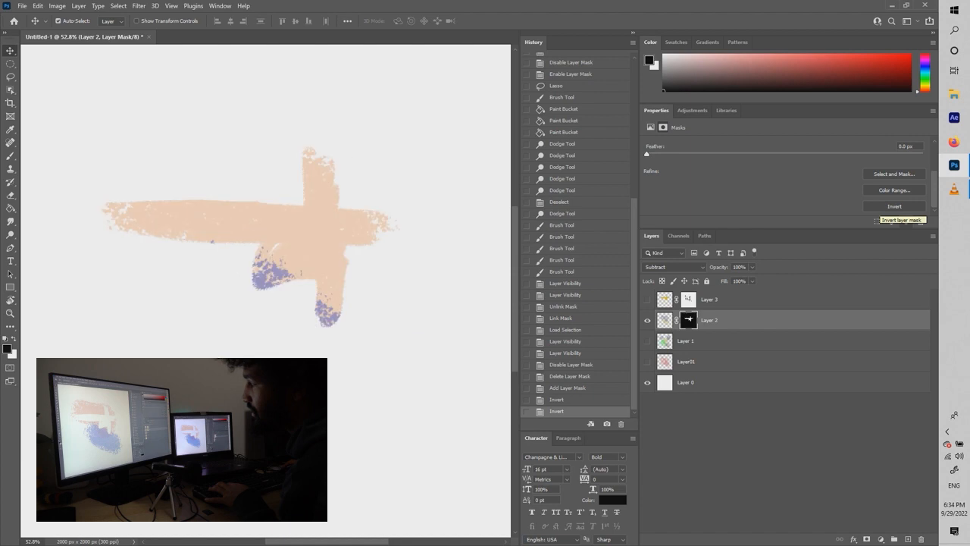
pyautogui.click(894, 206)
pyautogui.click(894, 206)
pyautogui.click(895, 206)
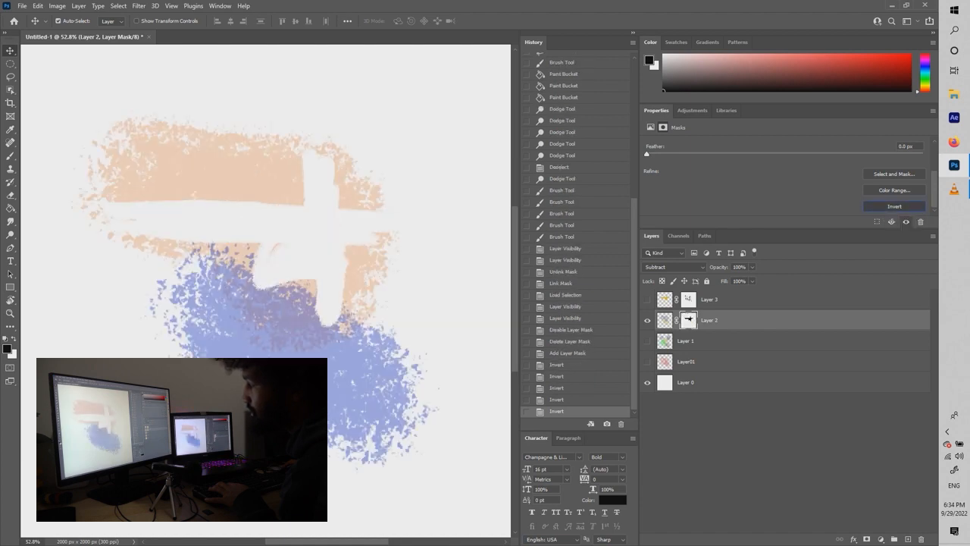
pyautogui.click(894, 206)
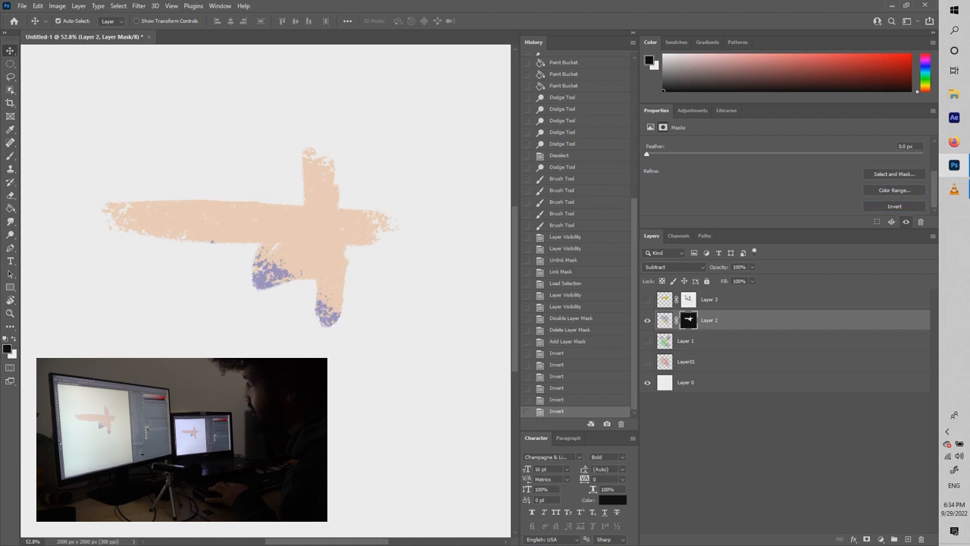
pyautogui.hotkey('ctrl', 'i')
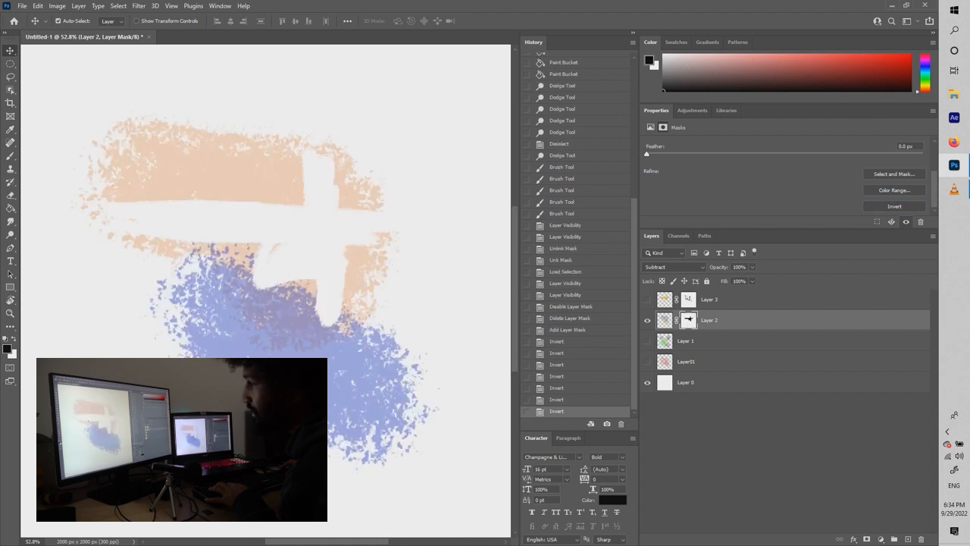
# Draw a freehand lasso selection on the canvas below the cross shape, hide Layer 2 and show Layer 1.
pyautogui.scroll(-1, 266, 288)
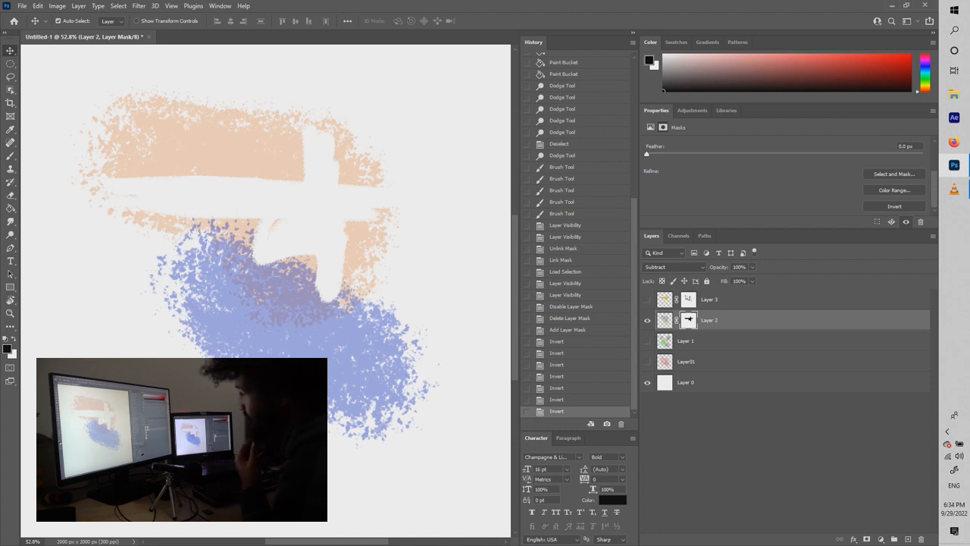
pyautogui.press('l')
pyautogui.moveTo(291, 341); pyautogui.dragTo(318, 348)
pyautogui.click(647, 320)
pyautogui.click(648, 341)
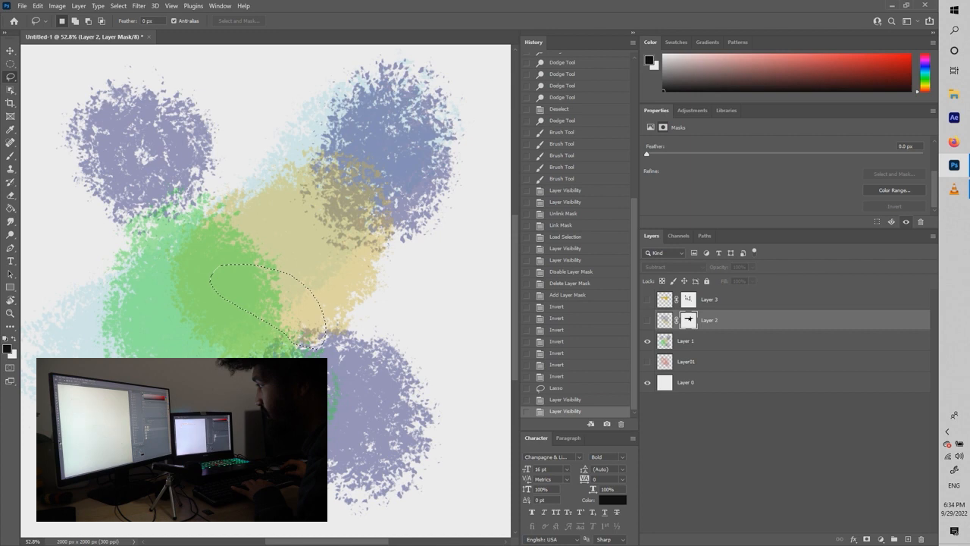
# Draw a larger lasso selection over the green and yellow paint and add it as Layer 1's layer mask.
pyautogui.moveTo(189, 245)
pyautogui.mouseDown()
pyautogui.moveTo(334, 284)
pyautogui.moveTo(189, 247)
pyautogui.mouseUp()
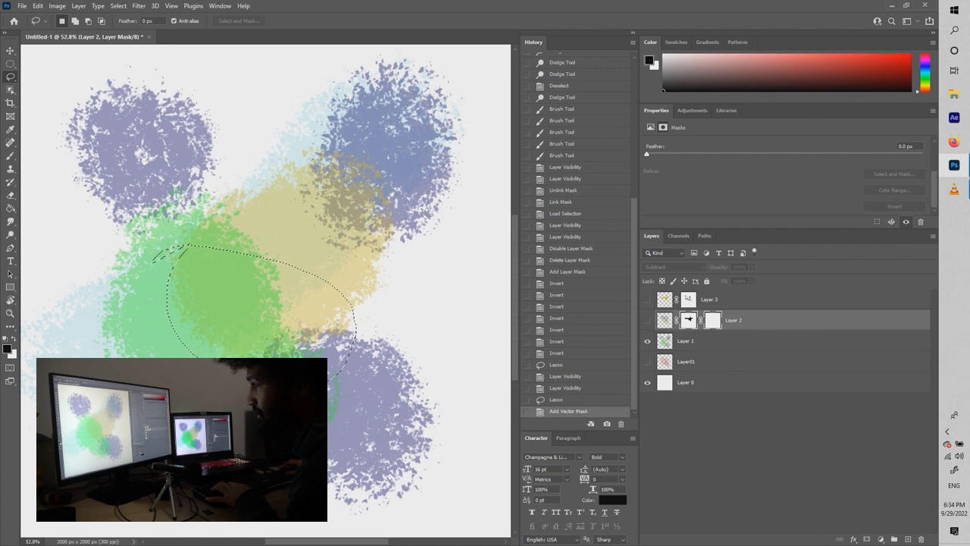
pyautogui.hotkey('ctrl', 'z')
pyautogui.click(709, 340)
pyautogui.click(866, 539)
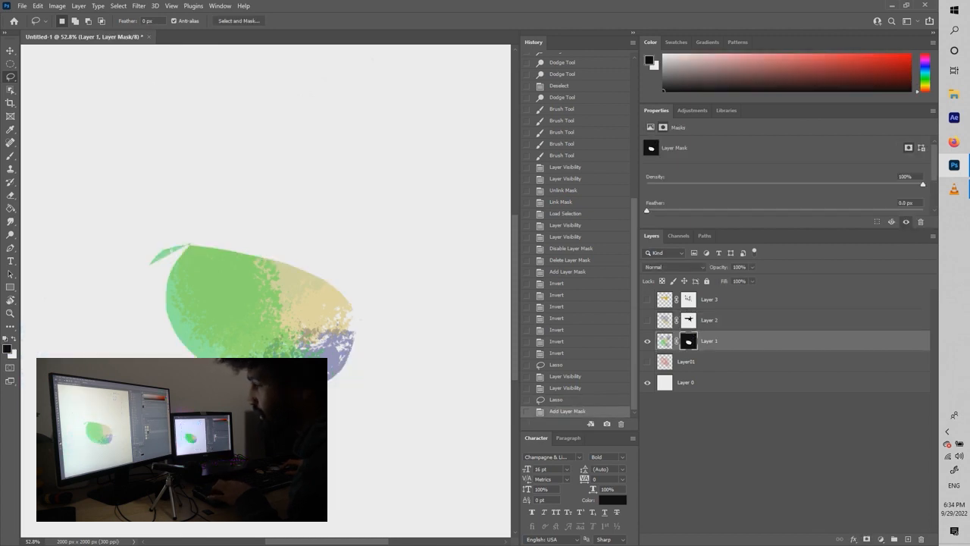
# Try lower density values on Layer 1's mask, including 18%, and return the density to 100%.
pyautogui.scroll(-1, 784, 175)
pyautogui.moveTo(922, 176); pyautogui.dragTo(832, 176)
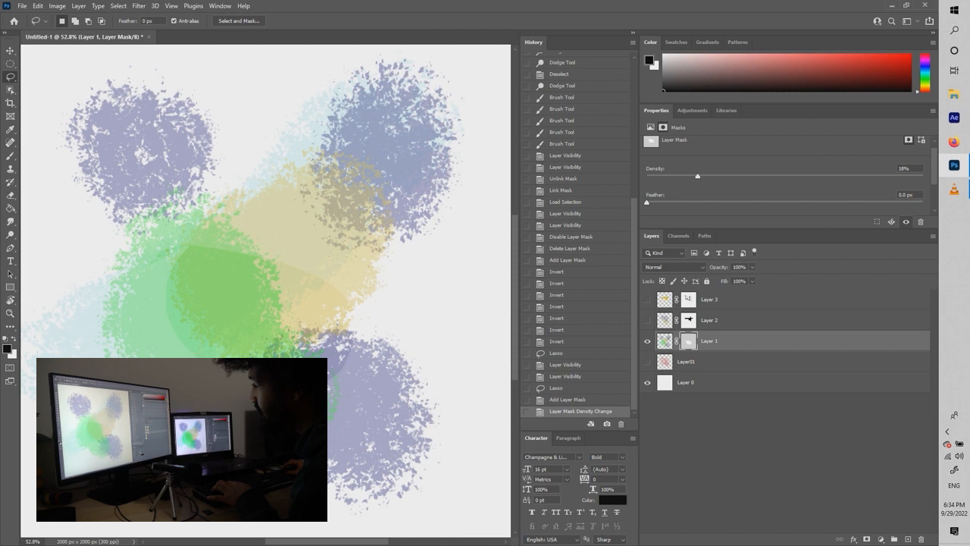
pyautogui.moveTo(699, 176); pyautogui.dragTo(646, 176)
pyautogui.moveTo(855, 176); pyautogui.dragTo(923, 176)
# Soften the edges of Layer 1's mask by raising its feather to 95.9 px.
pyautogui.moveTo(646, 202); pyautogui.dragTo(690, 203)
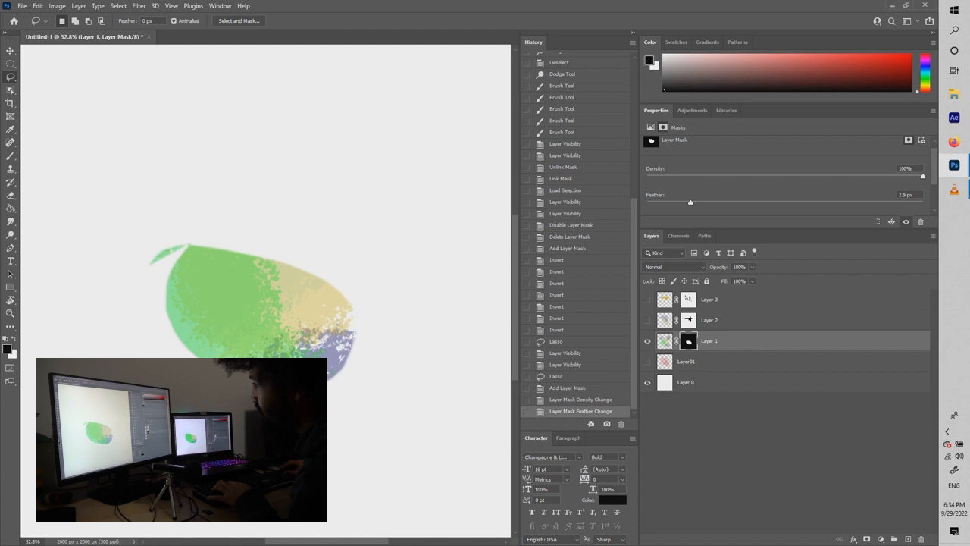
pyautogui.moveTo(729, 203); pyautogui.dragTo(792, 202)
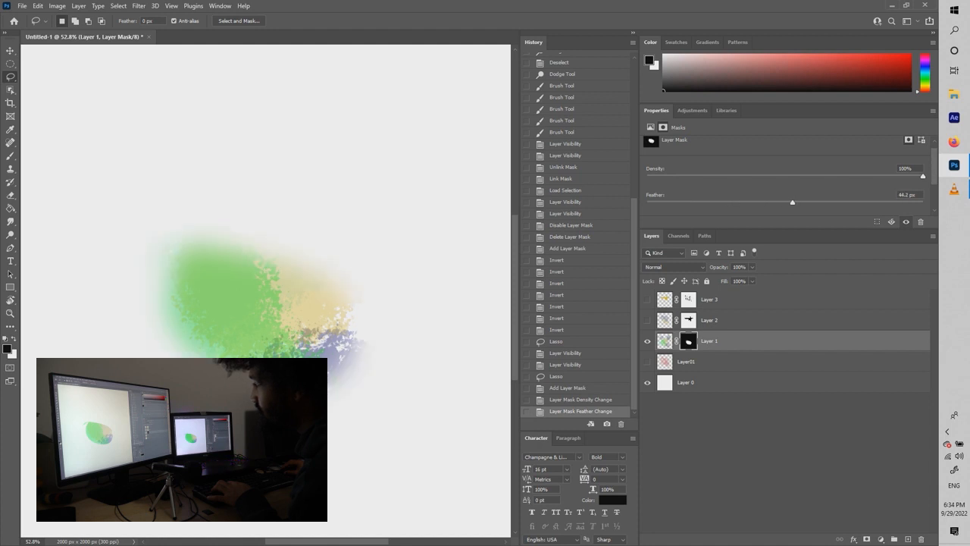
pyautogui.scroll(-1, 265, 290)
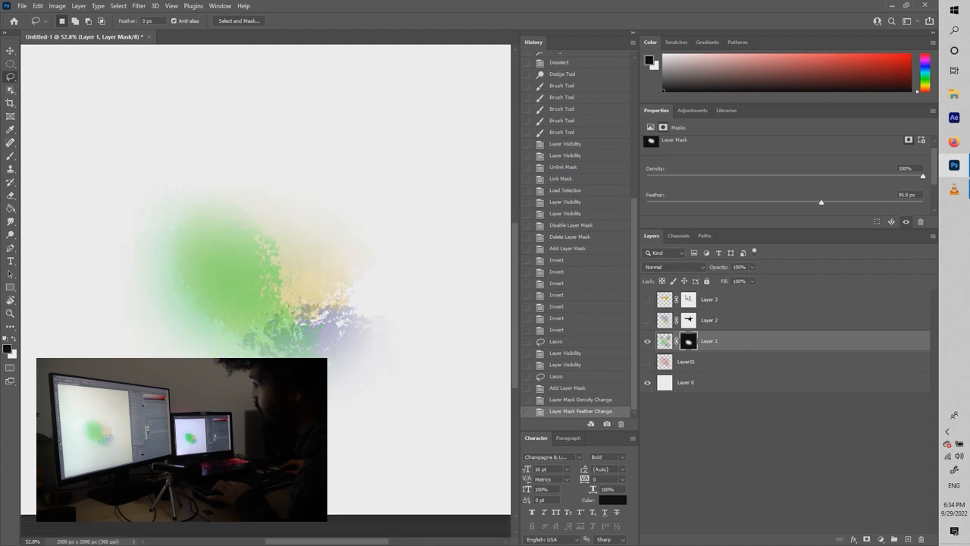
pyautogui.scroll(-5, 265, 280)
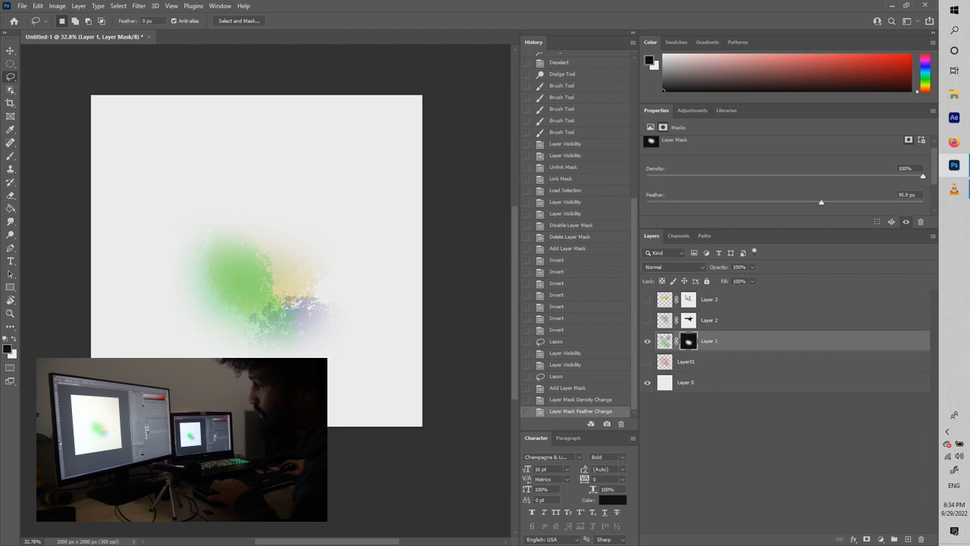
pyautogui.scroll(-3, 788, 172)
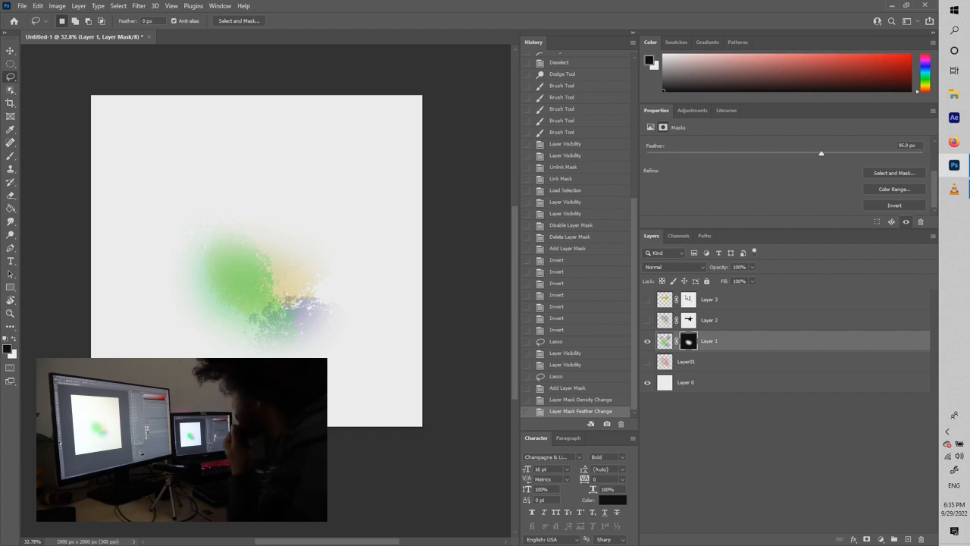
# Hide Layer 1 and show Layer01.
pyautogui.click(648, 340)
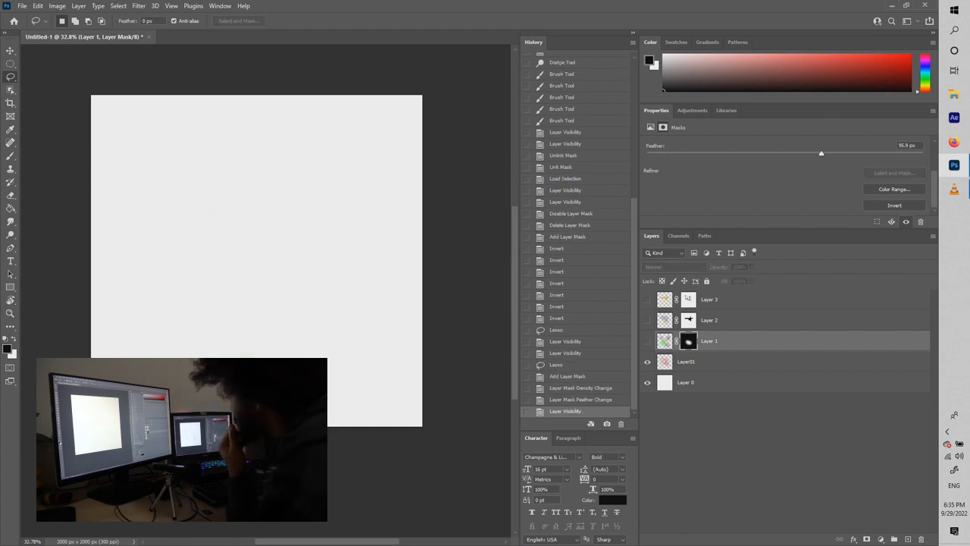
pyautogui.click(647, 362)
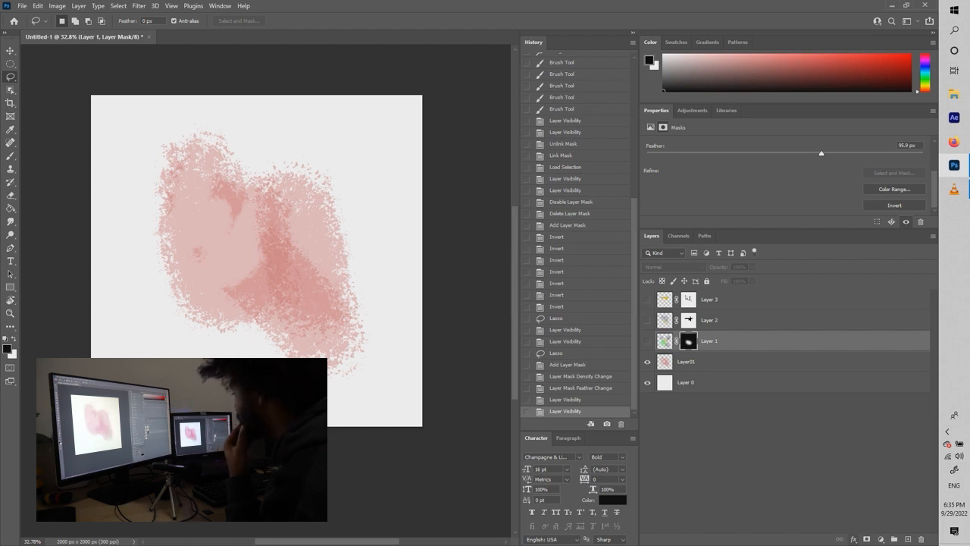
pyautogui.click(854, 539)
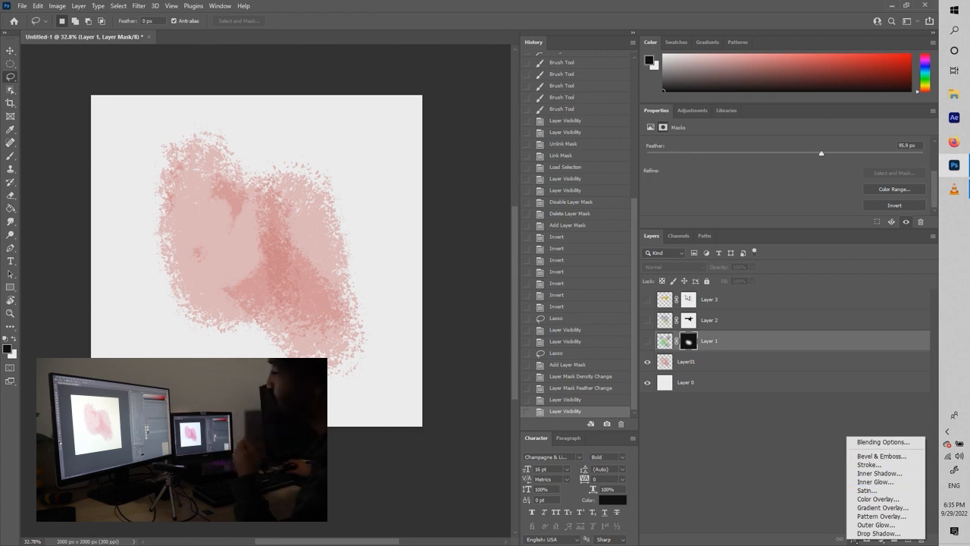
pyautogui.click(882, 455)
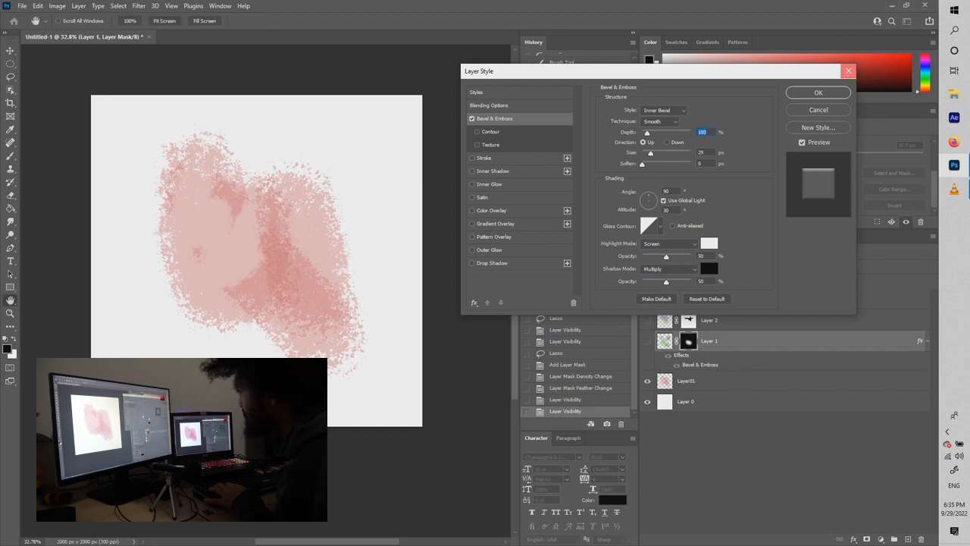
pyautogui.press('Escape')
# Add a Bevel & Emboss effect to Layer01 with 199% depth and 49 px size.
pyautogui.click(712, 382)
pyautogui.click(712, 362)
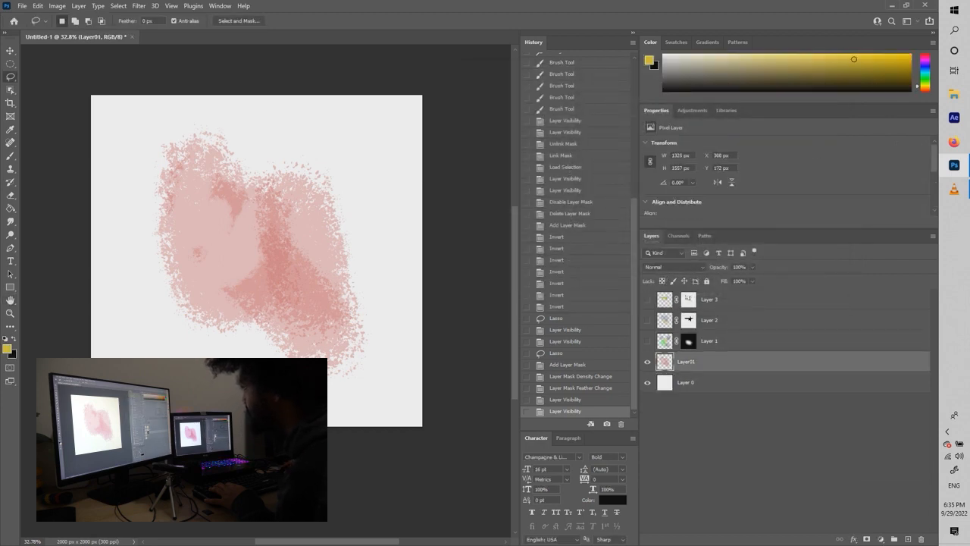
pyautogui.click(854, 539)
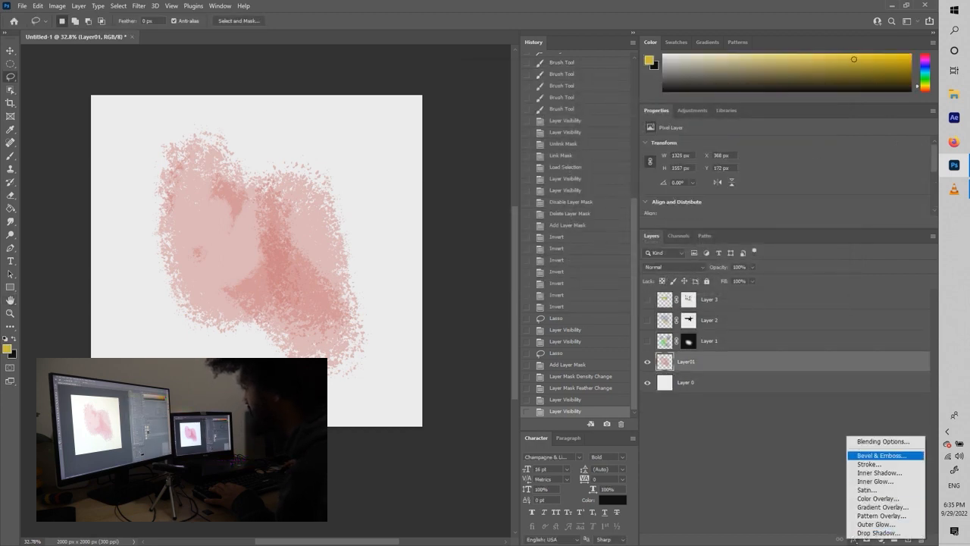
pyautogui.click(881, 455)
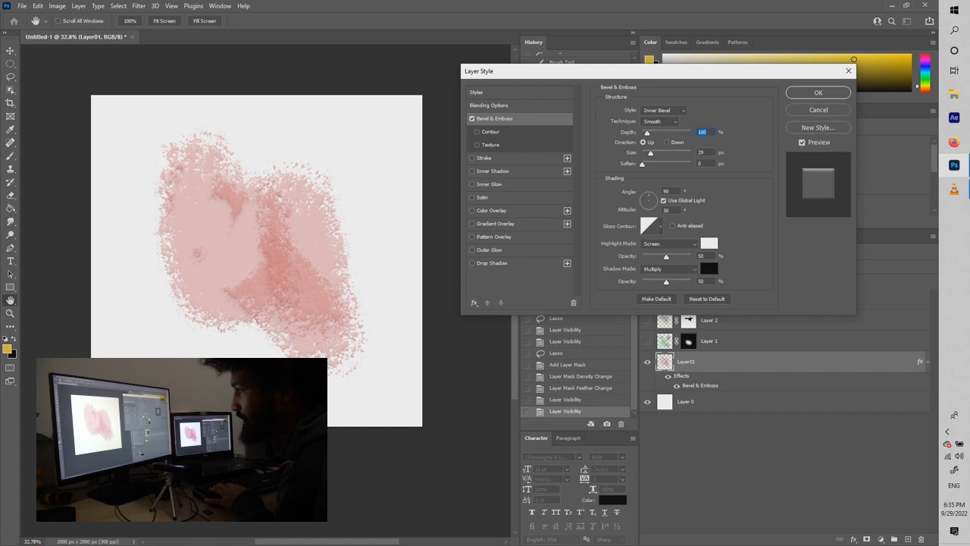
pyautogui.press('Tab')
pyautogui.write('177')
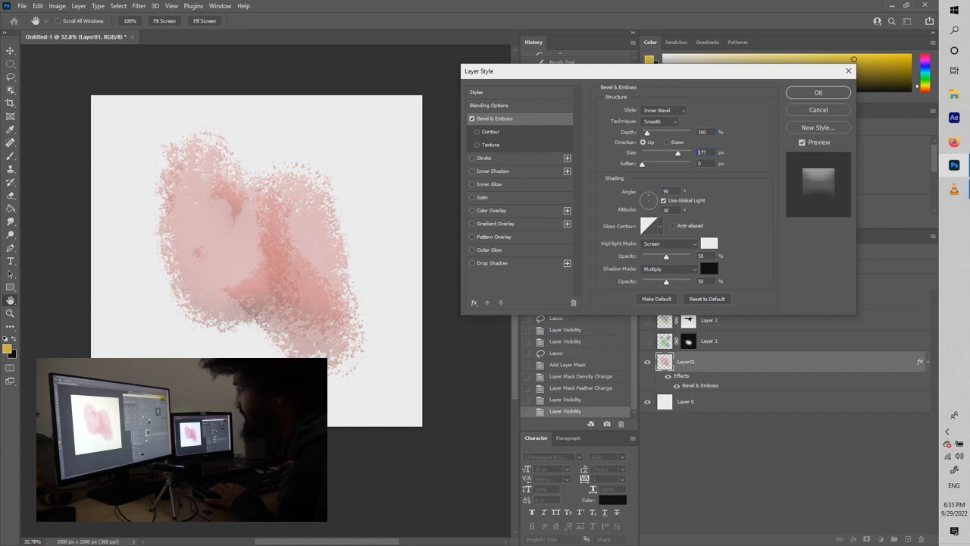
pyautogui.write('0')
pyautogui.moveTo(642, 153); pyautogui.dragTo(654, 132)
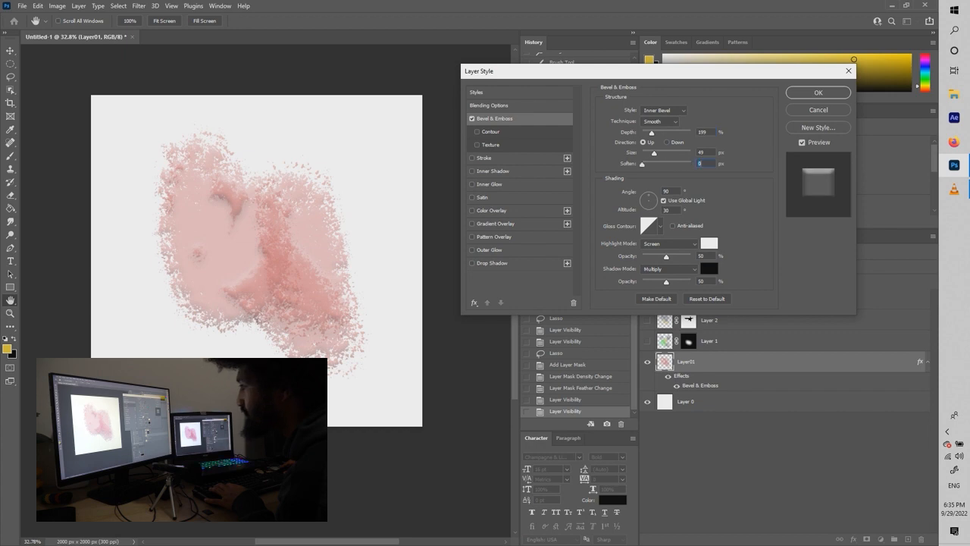
pyautogui.click(819, 91)
# Add a 43 px inside Stroke effect to Layer01 in magenta, color c20f85.
pyautogui.click(855, 538)
pyautogui.click(870, 464)
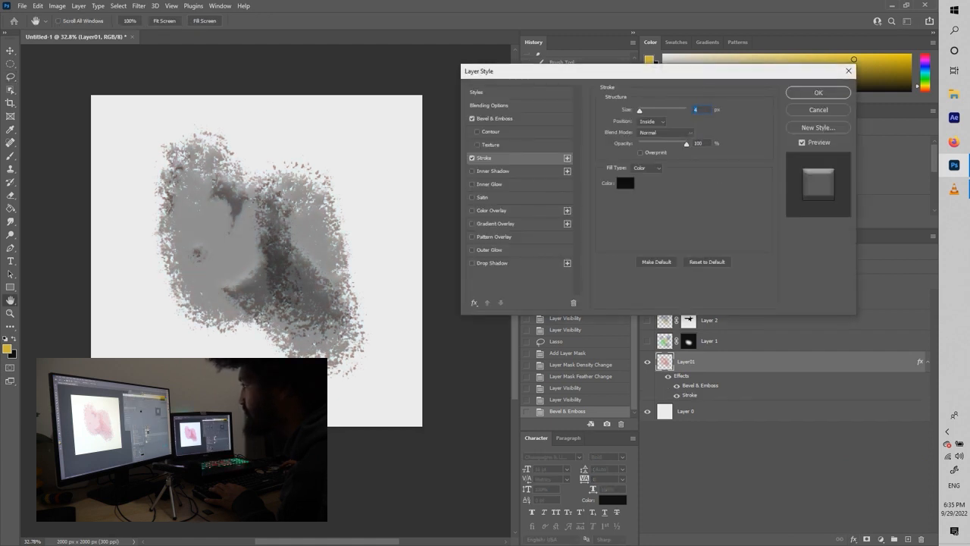
pyautogui.moveTo(648, 110)
pyautogui.mouseDown()
pyautogui.moveTo(670, 111)
pyautogui.moveTo(648, 110)
pyautogui.mouseUp()
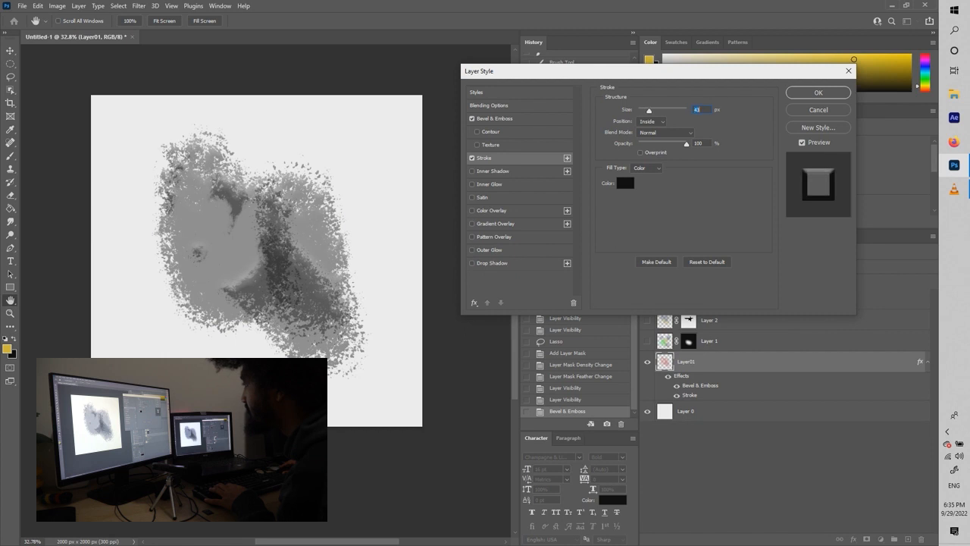
pyautogui.click(625, 182)
pyautogui.click(471, 143)
pyautogui.click(450, 159)
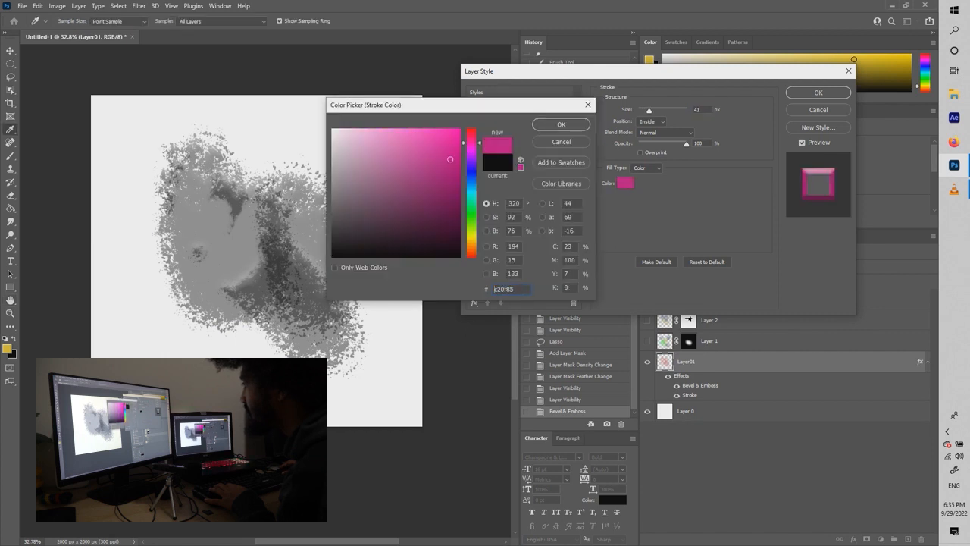
pyautogui.click(560, 125)
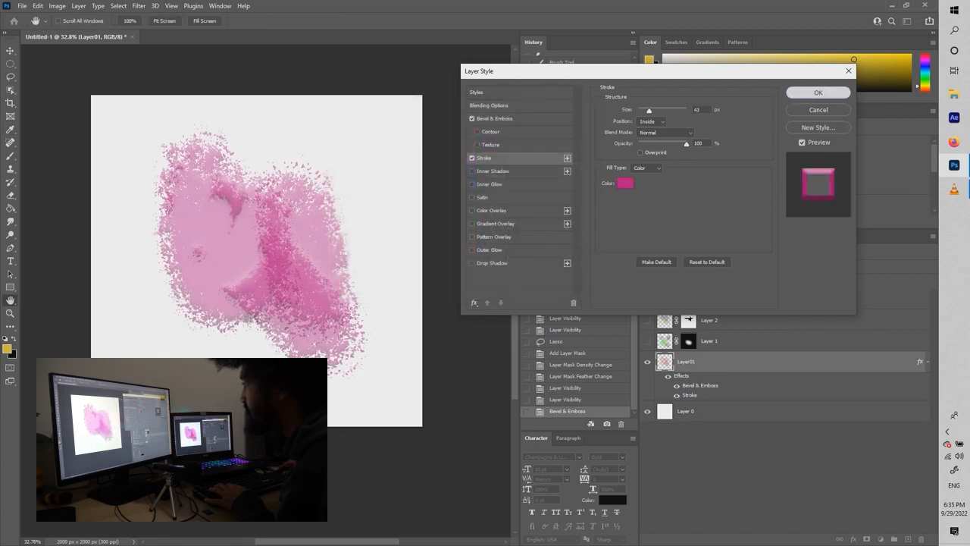
pyautogui.click(819, 93)
# Add an Inner Shadow to Layer01 with 73% opacity, 41% choke and 24 px size.
pyautogui.click(852, 538)
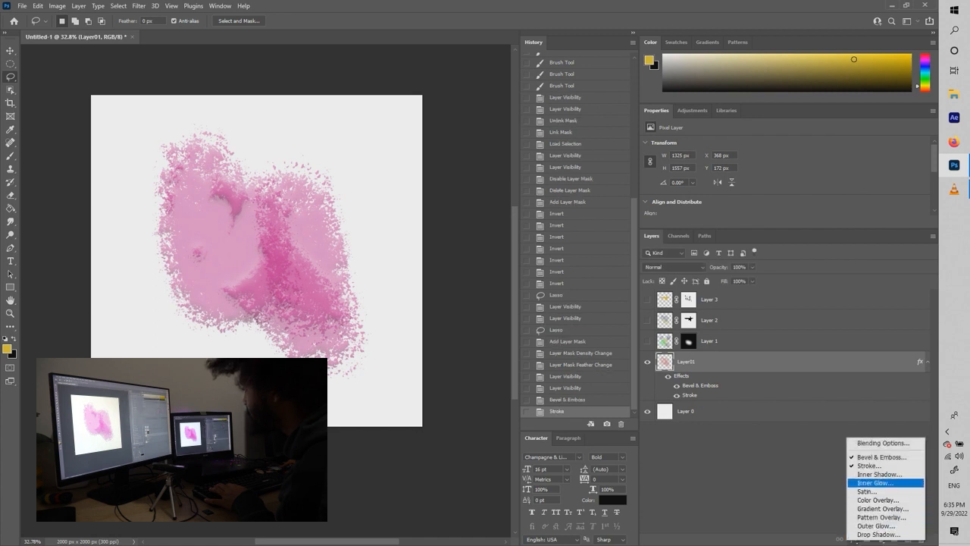
pyautogui.click(879, 474)
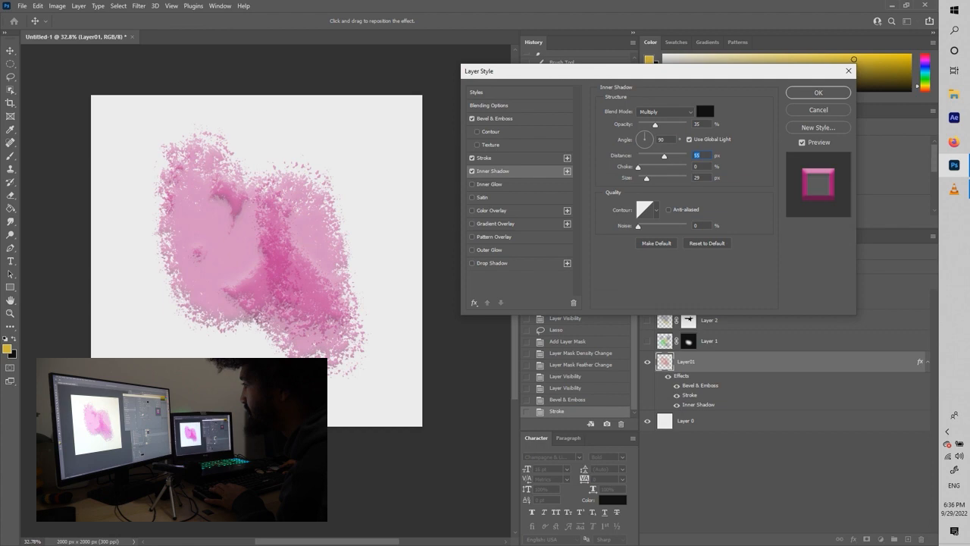
pyautogui.moveTo(638, 167)
pyautogui.mouseDown()
pyautogui.moveTo(658, 167)
pyautogui.moveTo(660, 178)
pyautogui.moveTo(646, 178)
pyautogui.mouseUp()
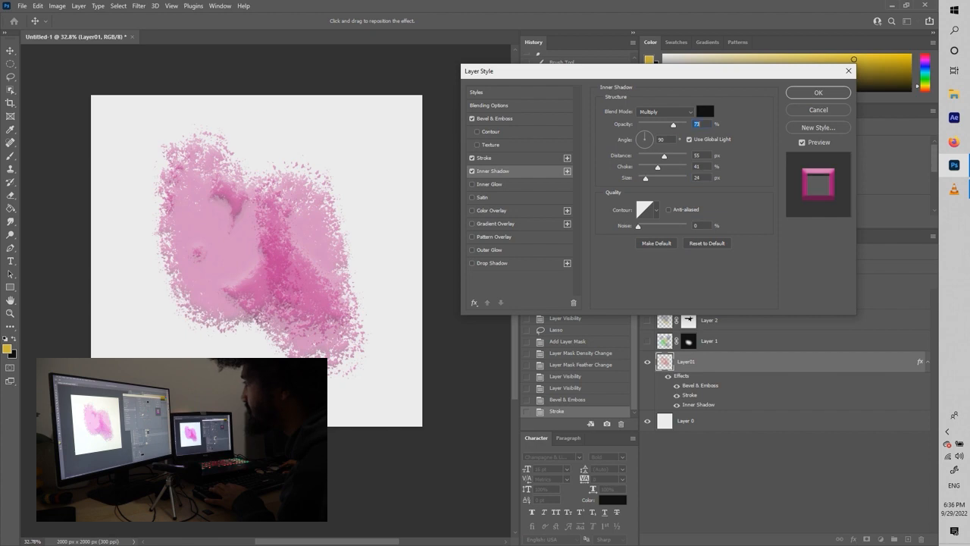
pyautogui.press('Return')
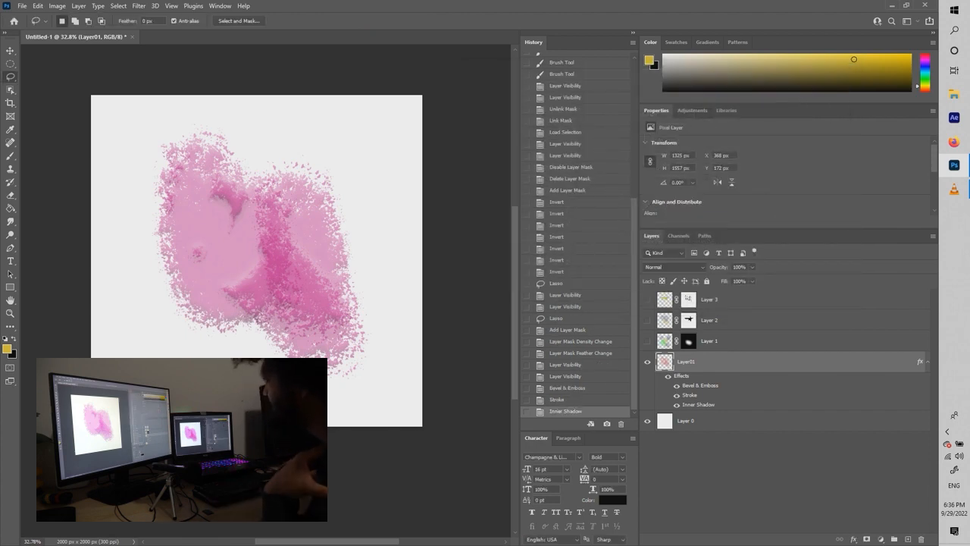
# Add a Drop Shadow to Layer01 with a 33° angle, 205 px distance and 6% spread.
pyautogui.click(854, 539)
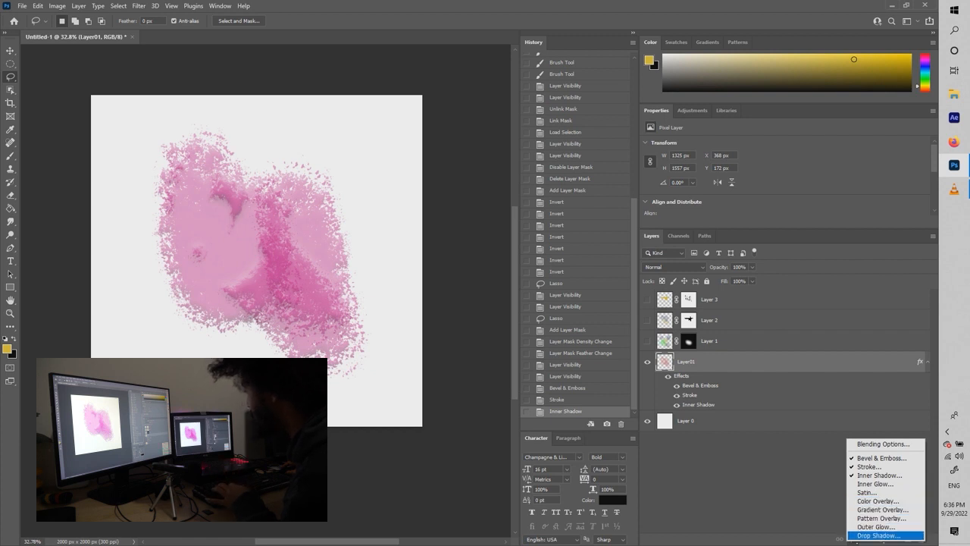
pyautogui.click(877, 535)
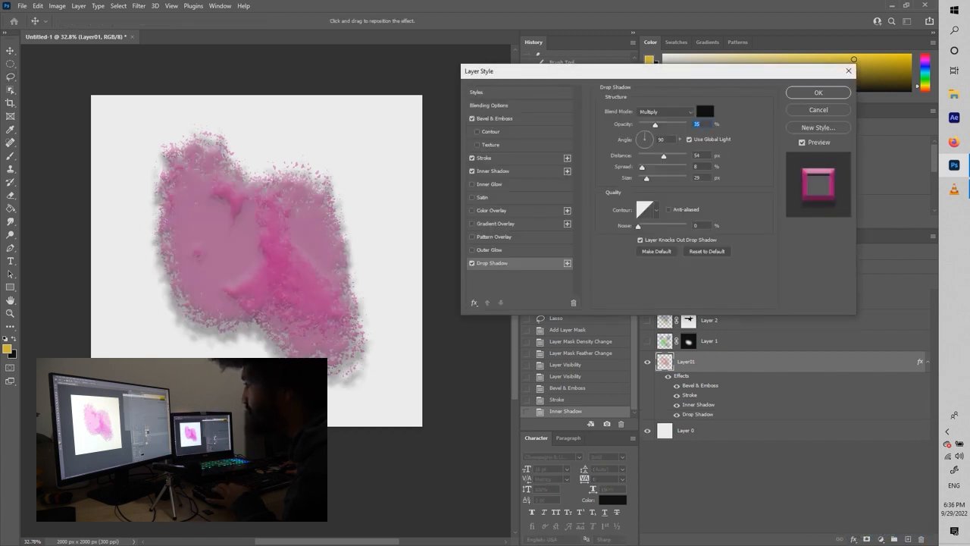
pyautogui.moveTo(664, 157); pyautogui.dragTo(648, 167)
pyautogui.moveTo(645, 133); pyautogui.dragTo(652, 136)
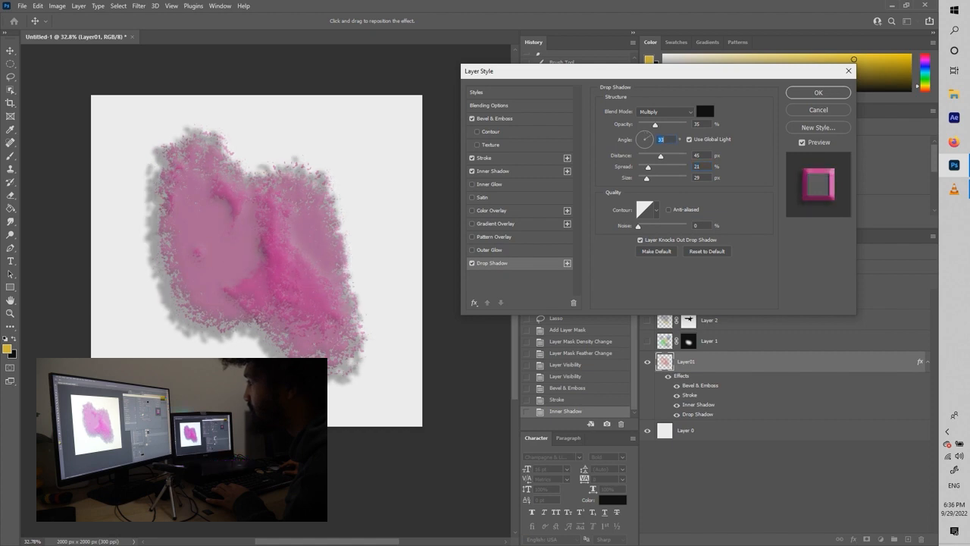
pyautogui.moveTo(661, 156); pyautogui.dragTo(640, 166)
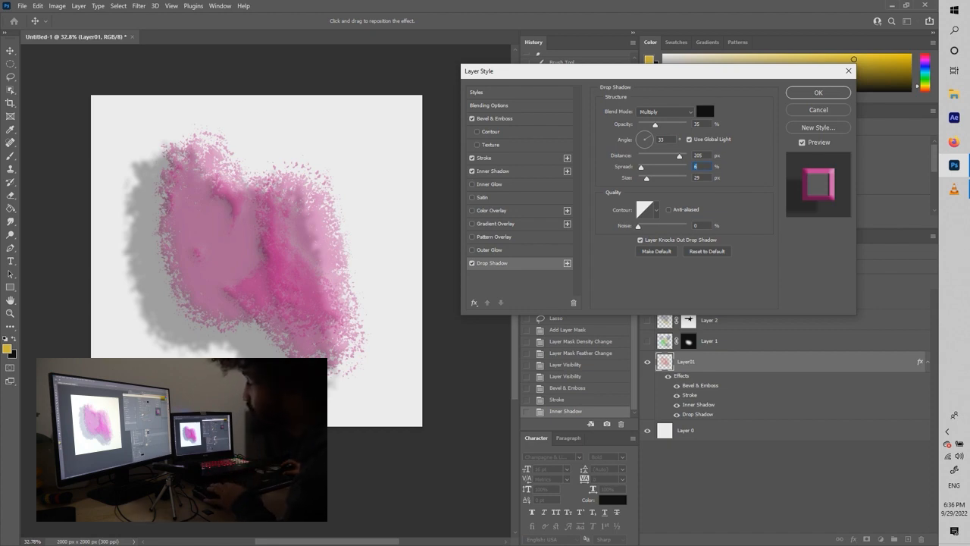
pyautogui.press('Return')
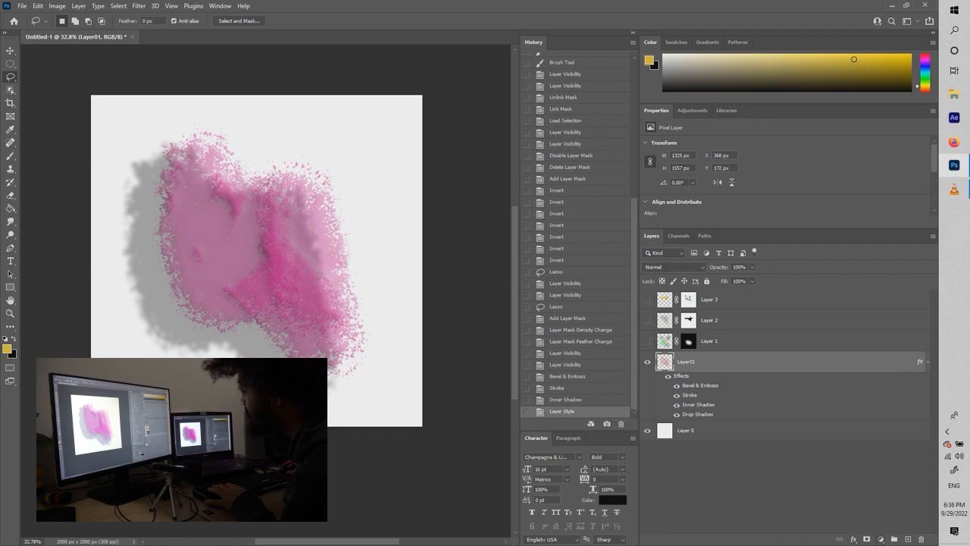
# Add a Levels adjustment layer above Layer01 and move its black and white input points inward to increase contrast.
pyautogui.click(880, 539)
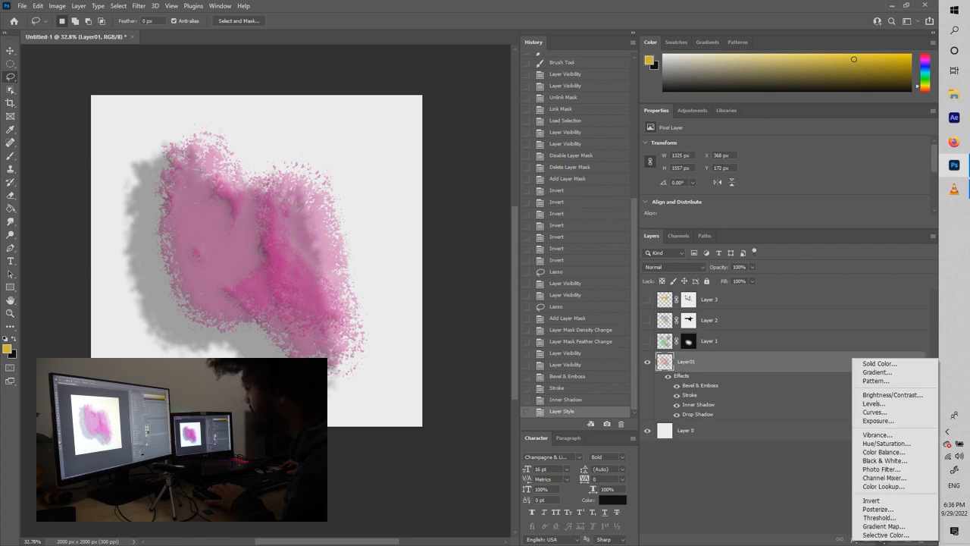
pyautogui.click(873, 403)
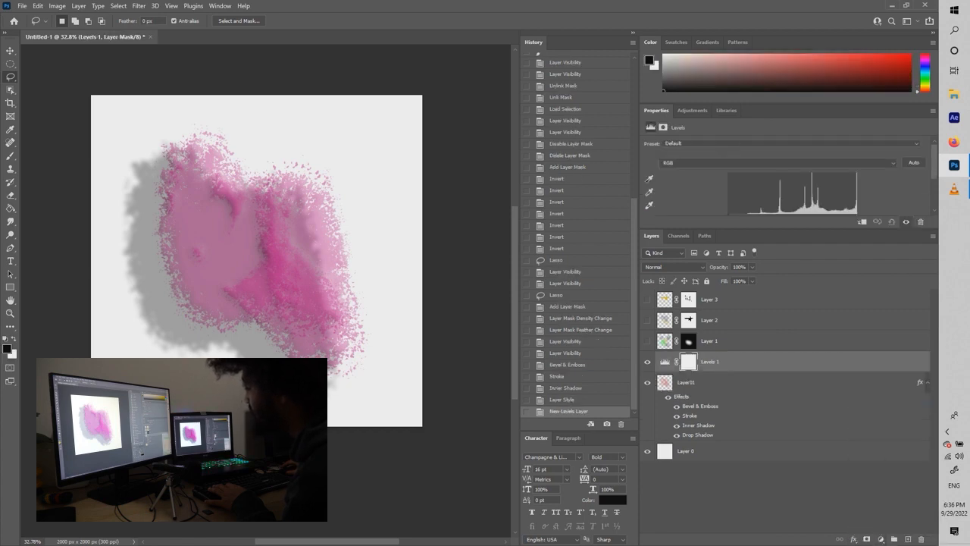
pyautogui.moveTo(728, 210); pyautogui.dragTo(767, 209)
pyautogui.moveTo(856, 209); pyautogui.dragTo(827, 209)
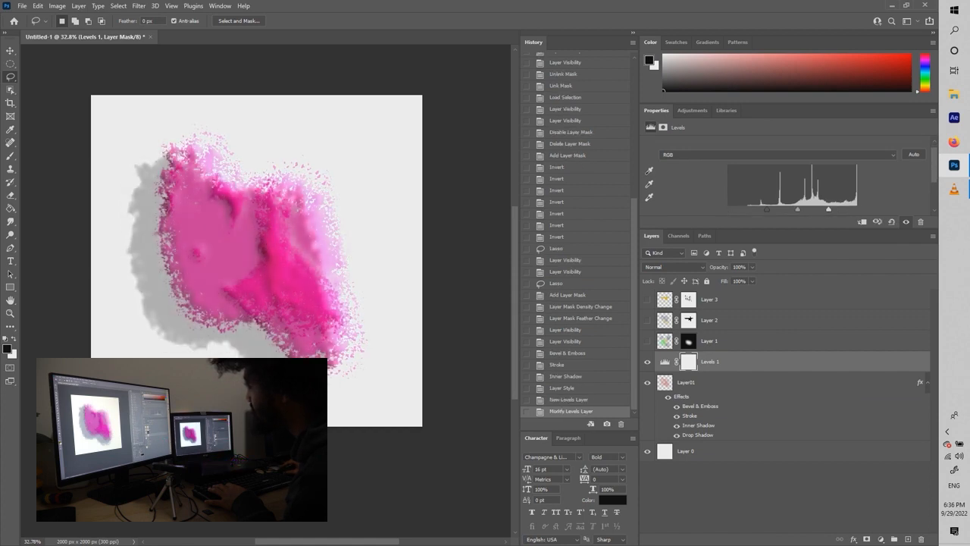
# Add a Photo Filter adjustment layer above the Levels layer with blue color 3200ec and 17% density.
pyautogui.click(880, 538)
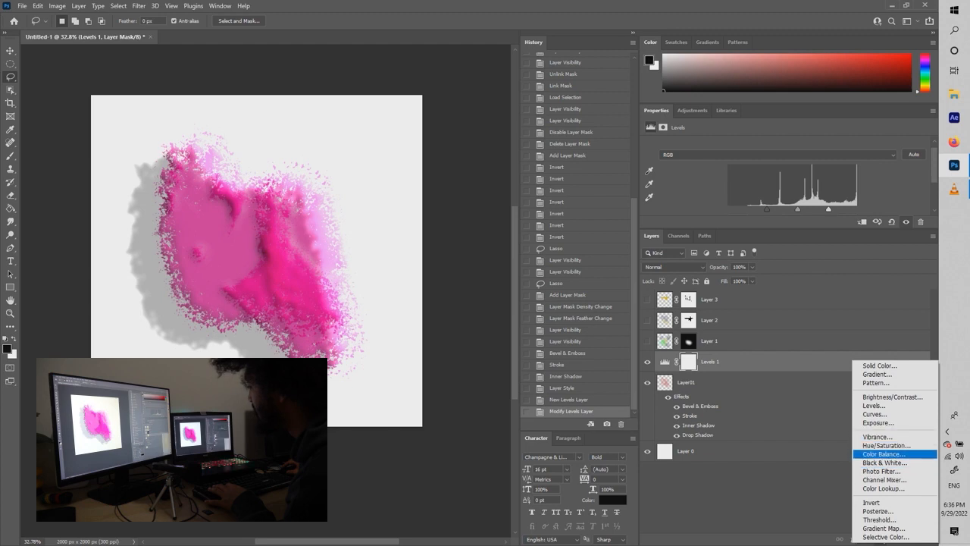
pyautogui.click(880, 471)
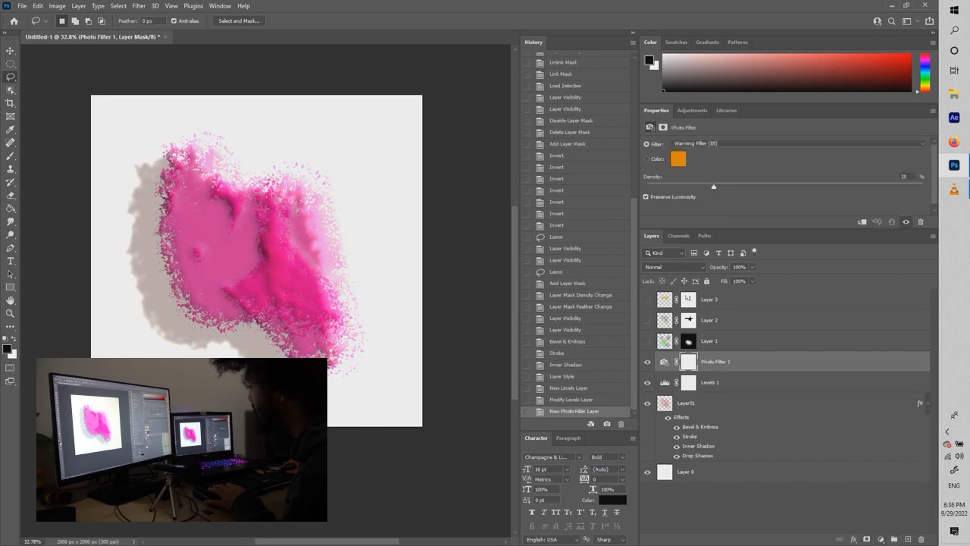
pyautogui.click(678, 158)
pyautogui.click(471, 166)
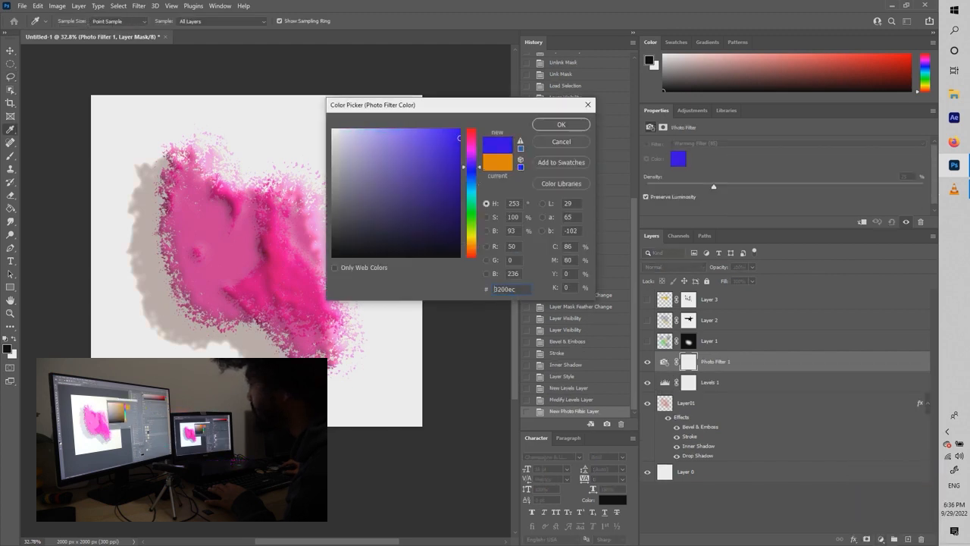
pyautogui.click(561, 125)
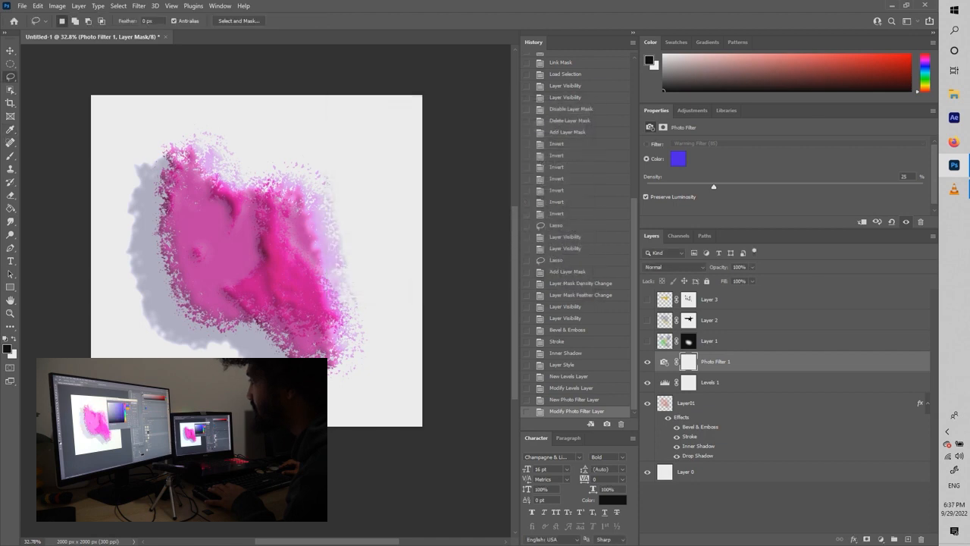
pyautogui.moveTo(714, 186); pyautogui.dragTo(861, 186)
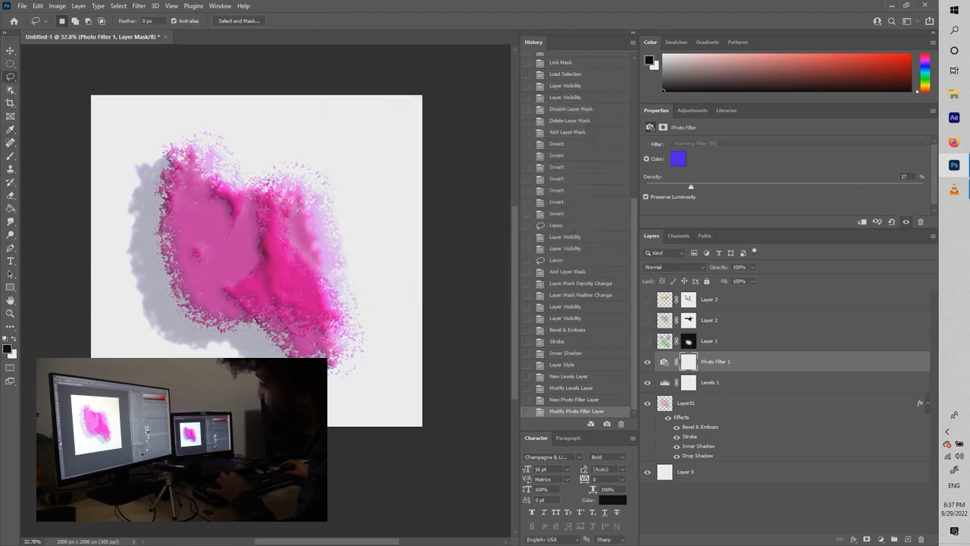
# Turn off Layer01's Bevel & Emboss, Stroke, Inner Shadow and Drop Shadow individually, and toggle its whole effects group off and on.
pyautogui.click(713, 402)
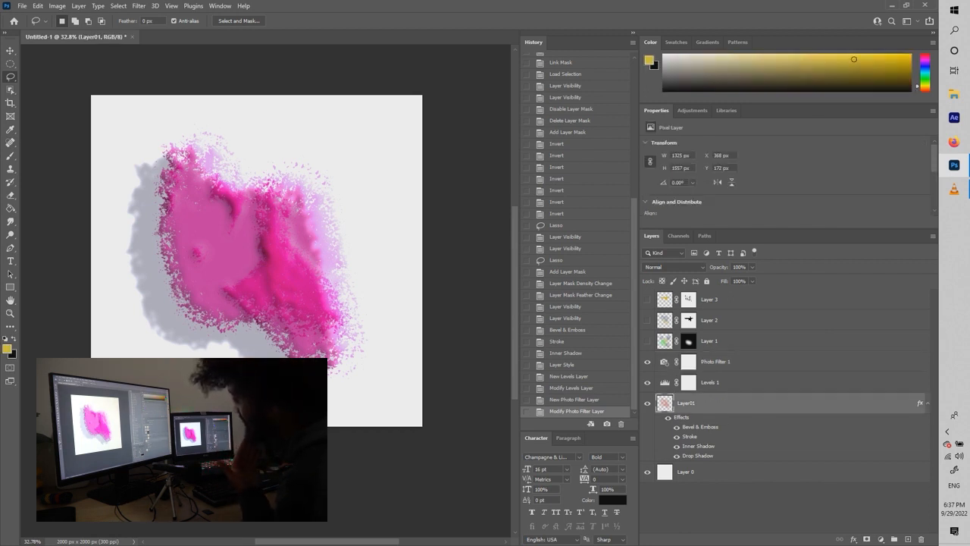
pyautogui.click(676, 436)
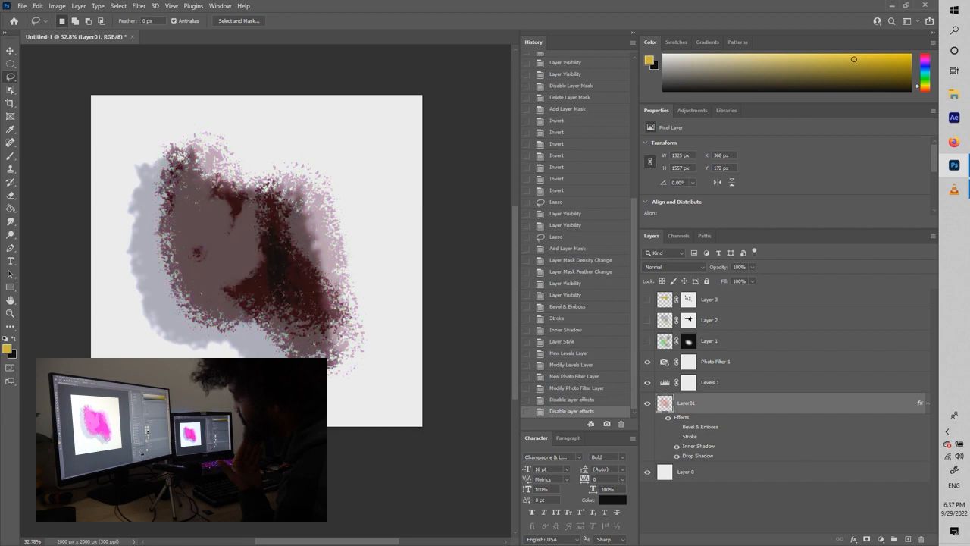
pyautogui.click(676, 446)
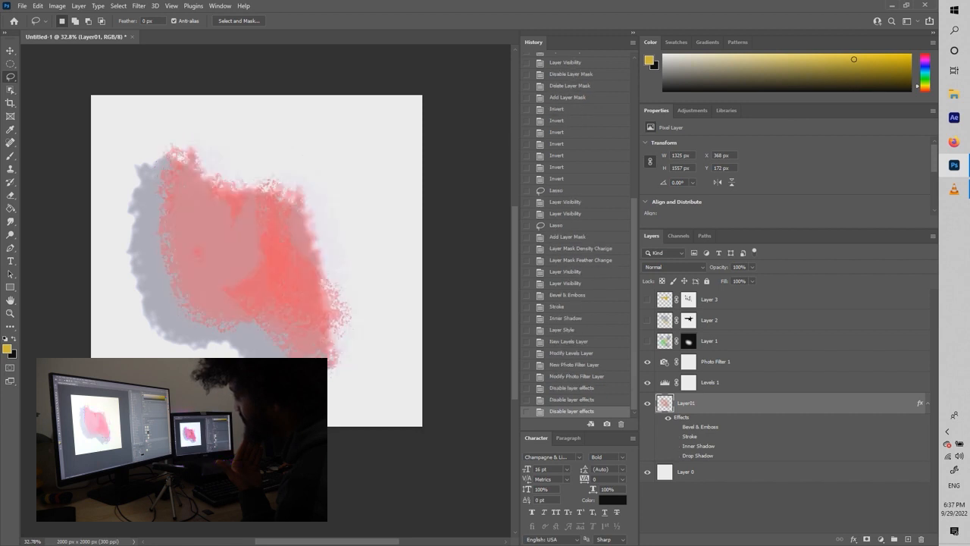
pyautogui.click(676, 455)
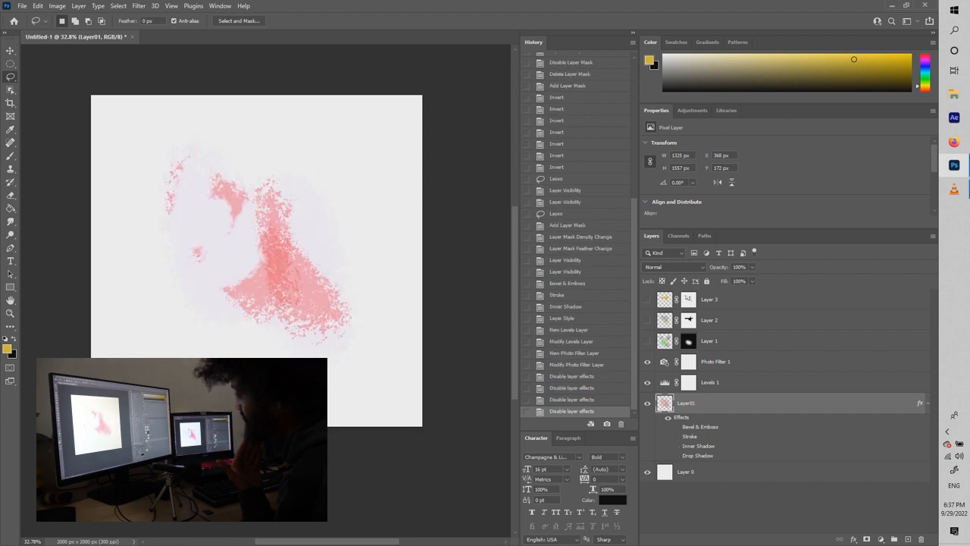
pyautogui.click(667, 416)
pyautogui.click(668, 416)
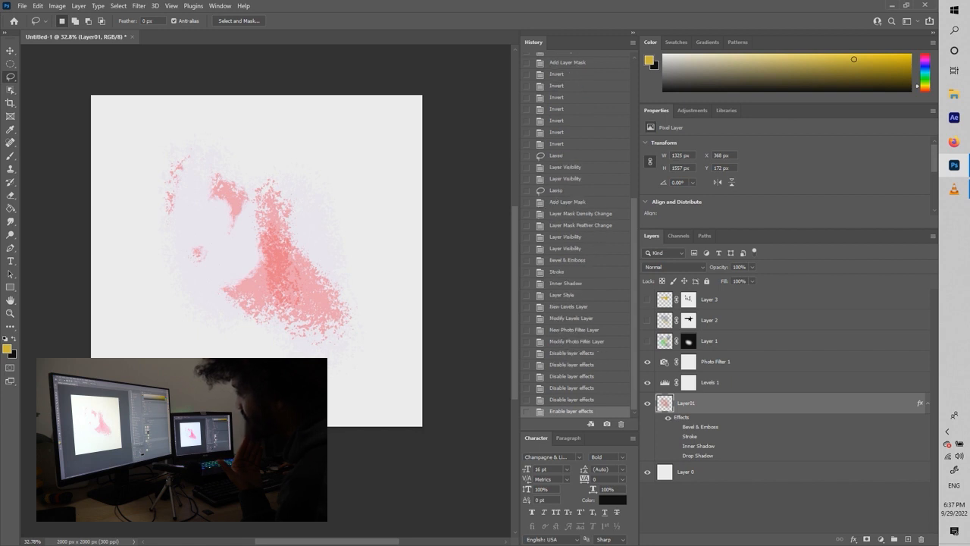
# Hide the Photo Filter and Levels adjustment layers and select the Levels layer.
pyautogui.click(647, 382)
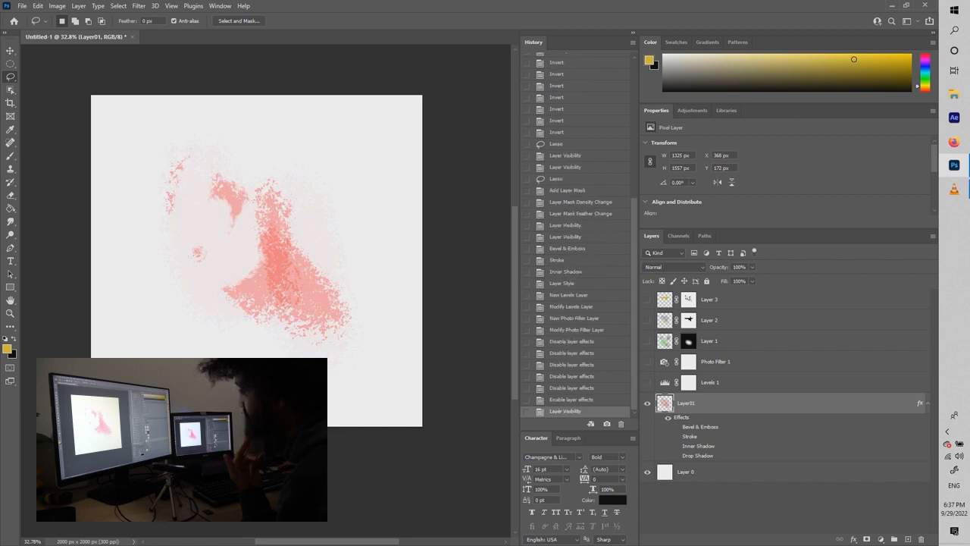
pyautogui.click(647, 382)
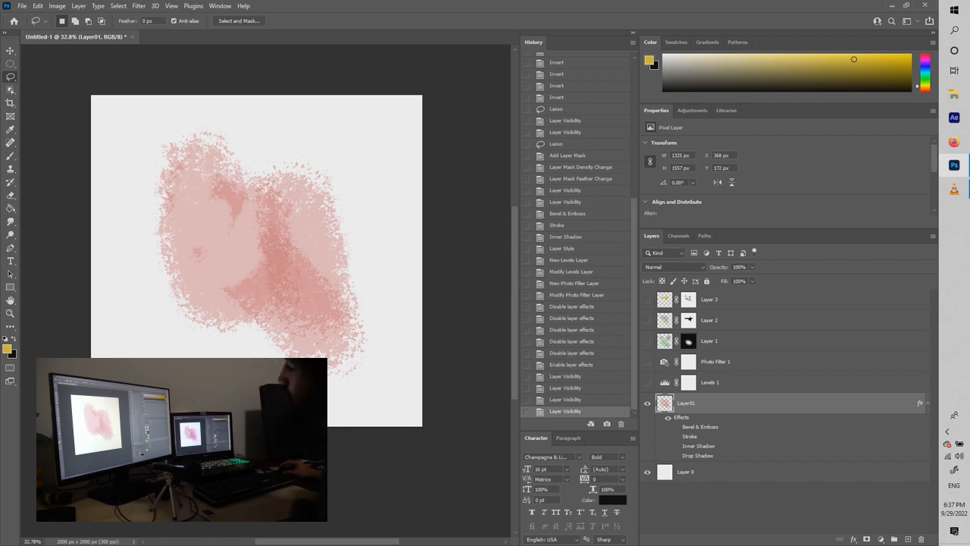
pyautogui.click(710, 382)
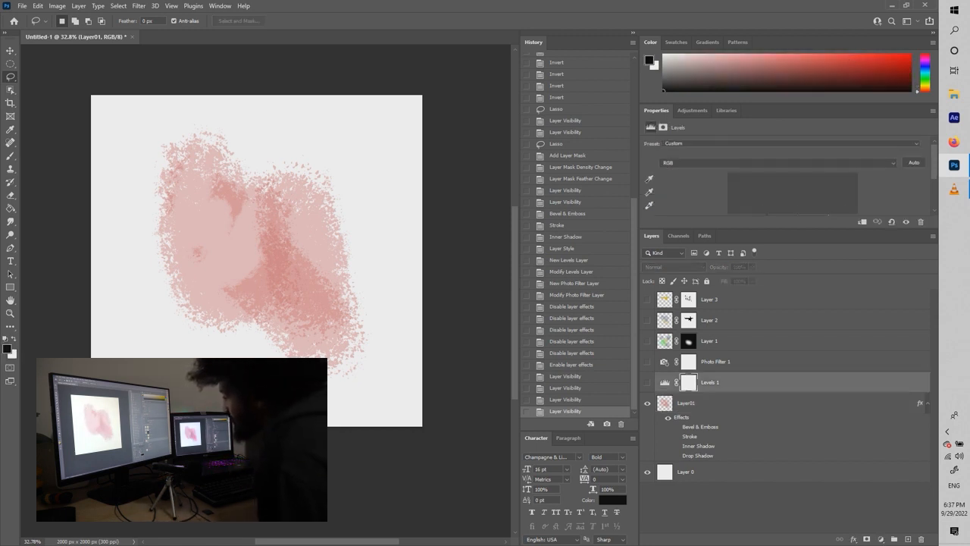
pyautogui.scroll(-1, 257, 256)
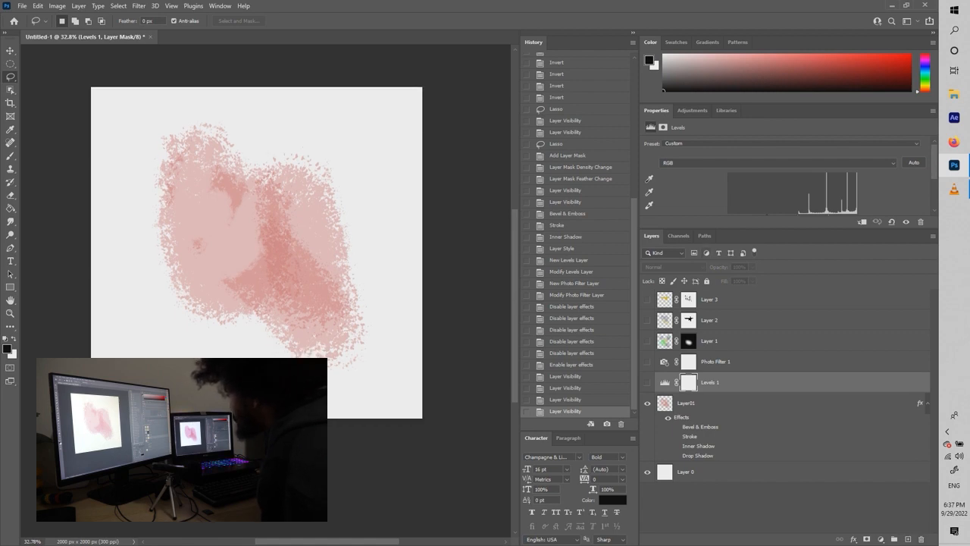
# Show the Levels 1 layer and try the red, orange and yellow color labels on it in turn.
pyautogui.click(647, 382)
pyautogui.rightClick(648, 382)
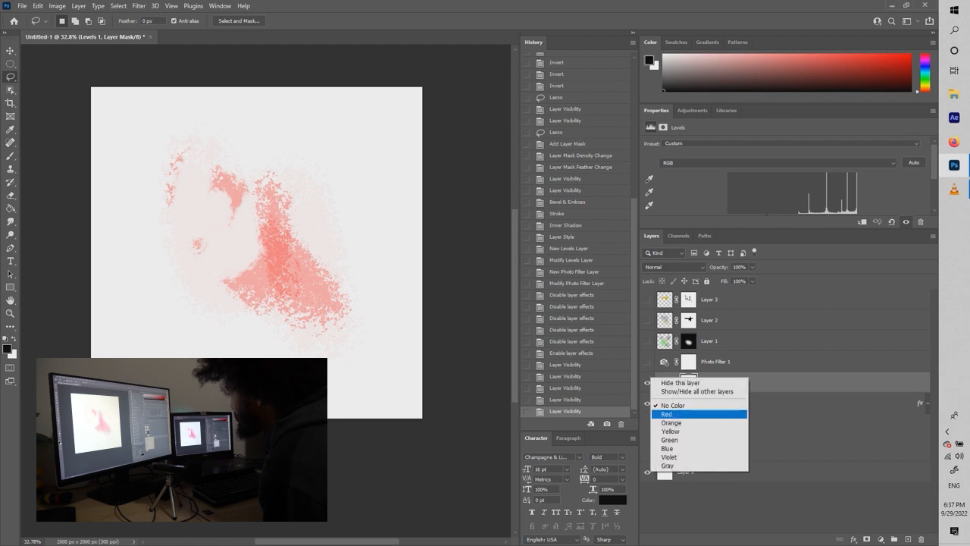
pyautogui.click(667, 413)
pyautogui.rightClick(648, 382)
pyautogui.click(672, 422)
pyautogui.rightClick(648, 382)
pyautogui.click(672, 431)
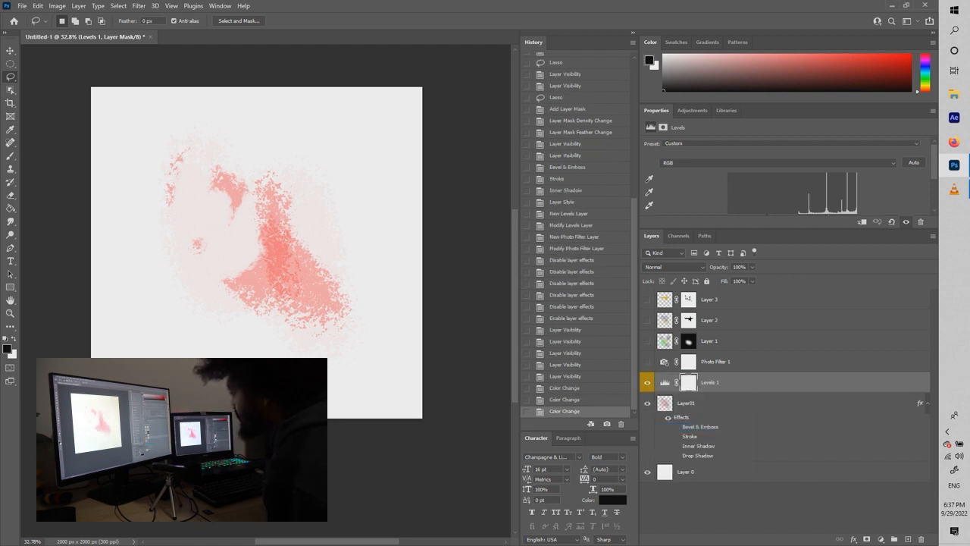
# Show the Photo Filter 1 layer, and label Levels 1 blue and Photo Filter 1 violet.
pyautogui.click(647, 382)
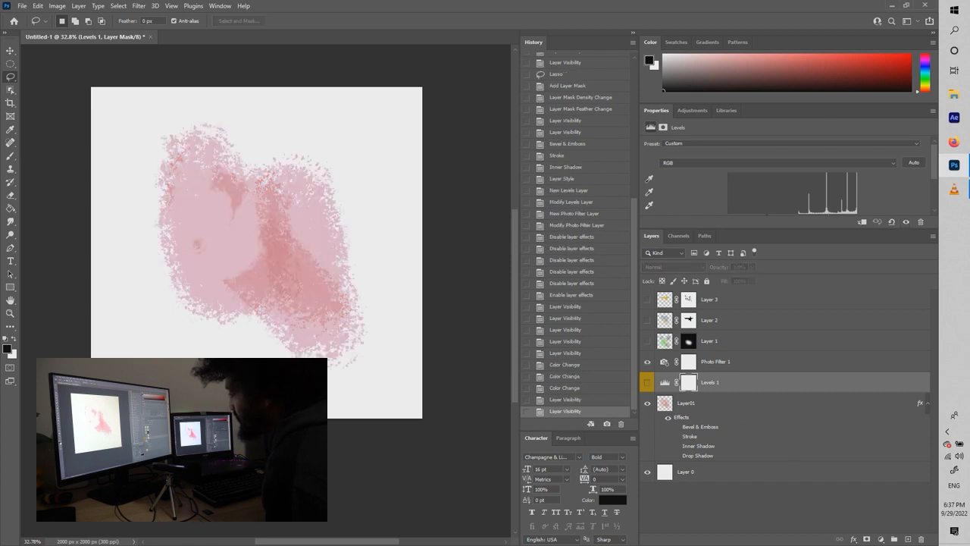
pyautogui.click(647, 382)
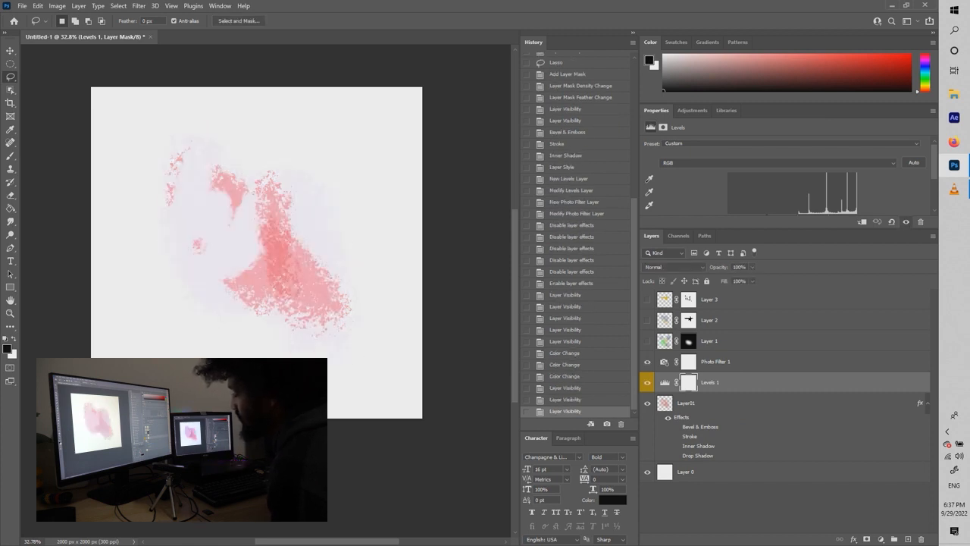
pyautogui.rightClick(649, 377)
pyautogui.click(672, 448)
pyautogui.click(647, 362)
pyautogui.click(647, 362)
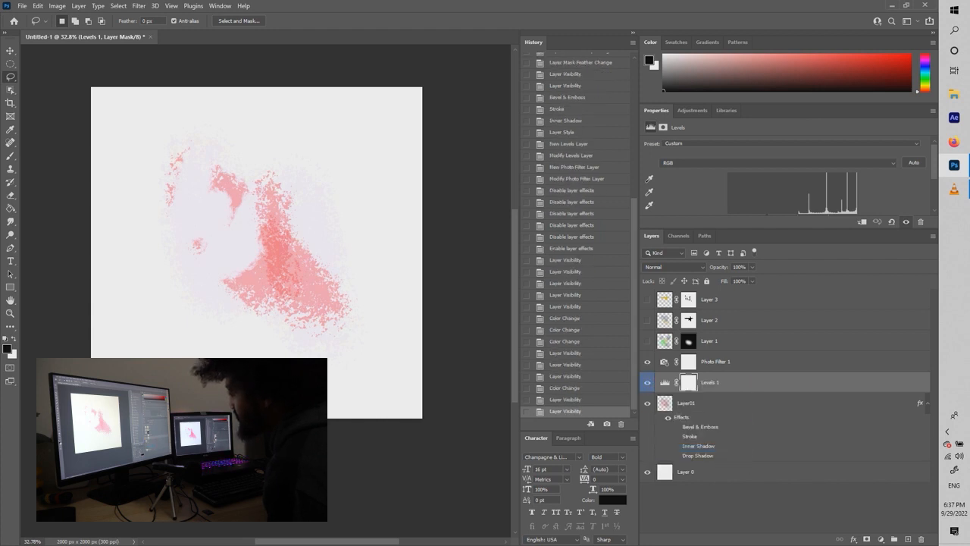
pyautogui.rightClick(649, 358)
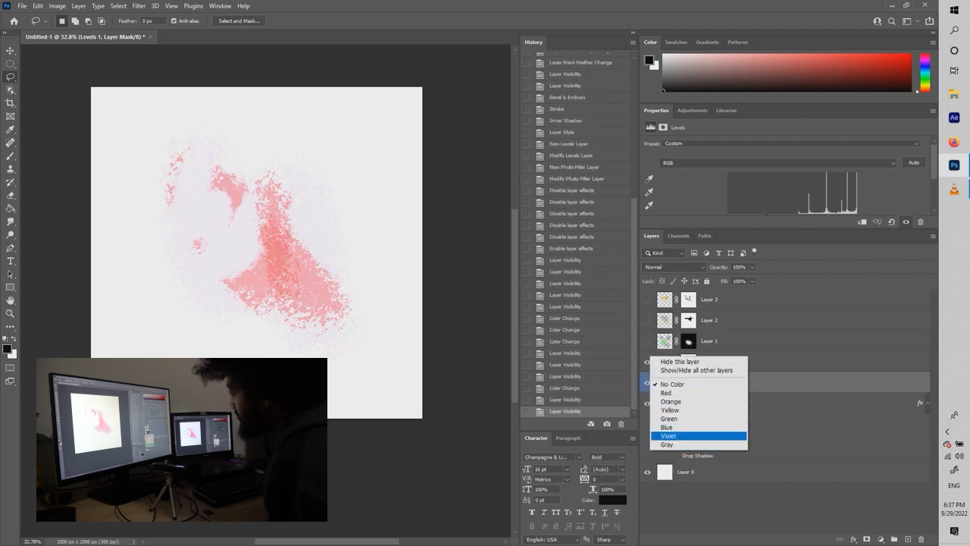
pyautogui.click(668, 436)
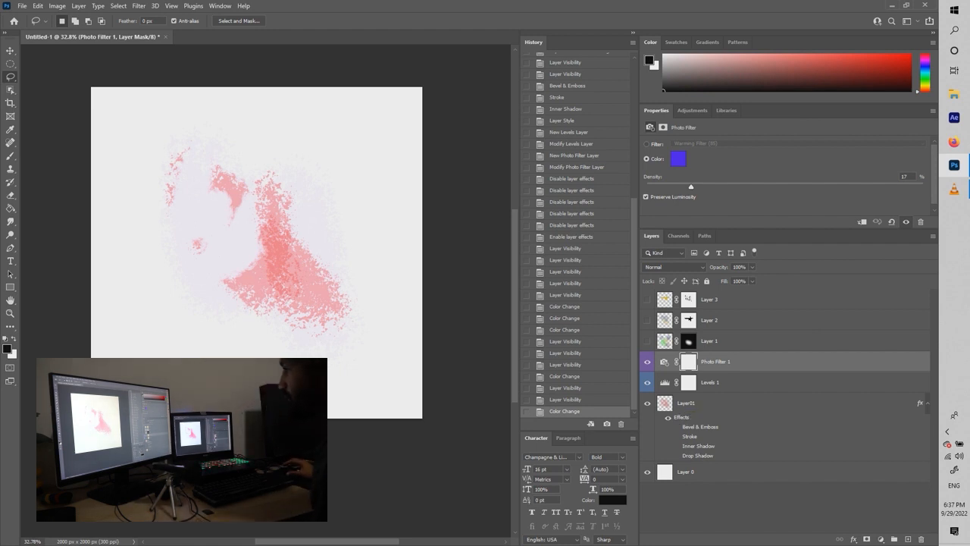
# Step through earlier history states from the oldest onward and return to the latest Color Change state.
pyautogui.scroll(5, 576, 235)
pyautogui.scroll(5, 576, 228)
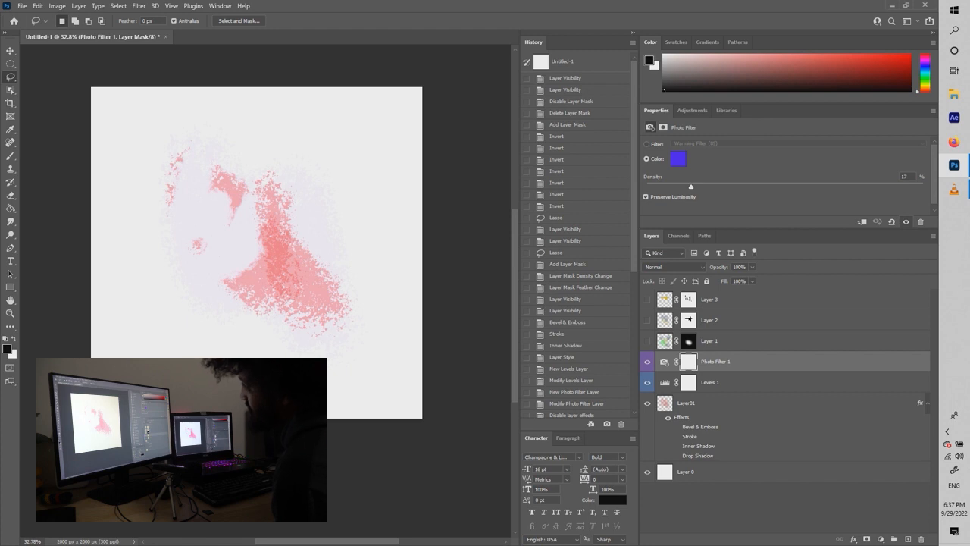
pyautogui.click(565, 78)
pyautogui.click(564, 148)
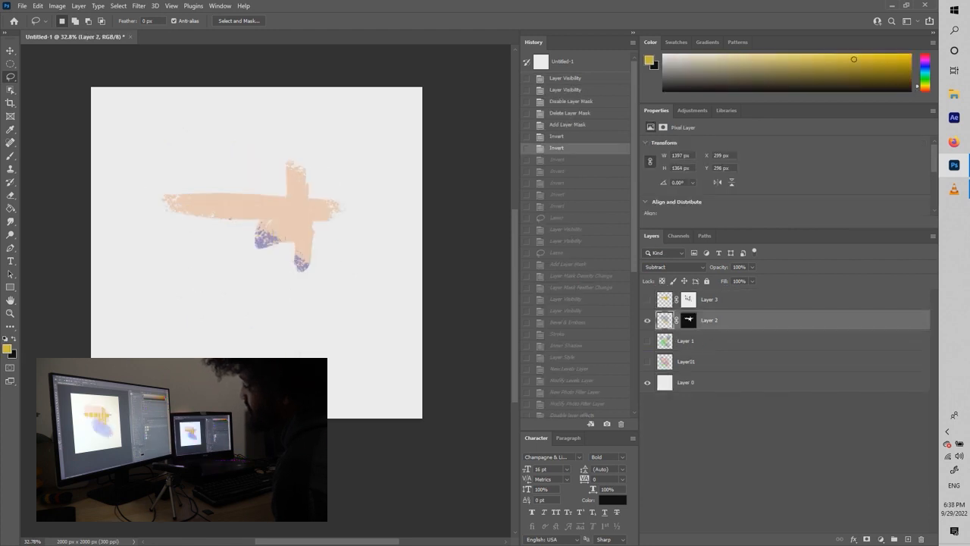
pyautogui.click(564, 253)
pyautogui.scroll(-2, 576, 243)
pyautogui.click(564, 301)
pyautogui.scroll(-2, 575, 242)
pyautogui.scroll(-1, 575, 258)
pyautogui.click(572, 277)
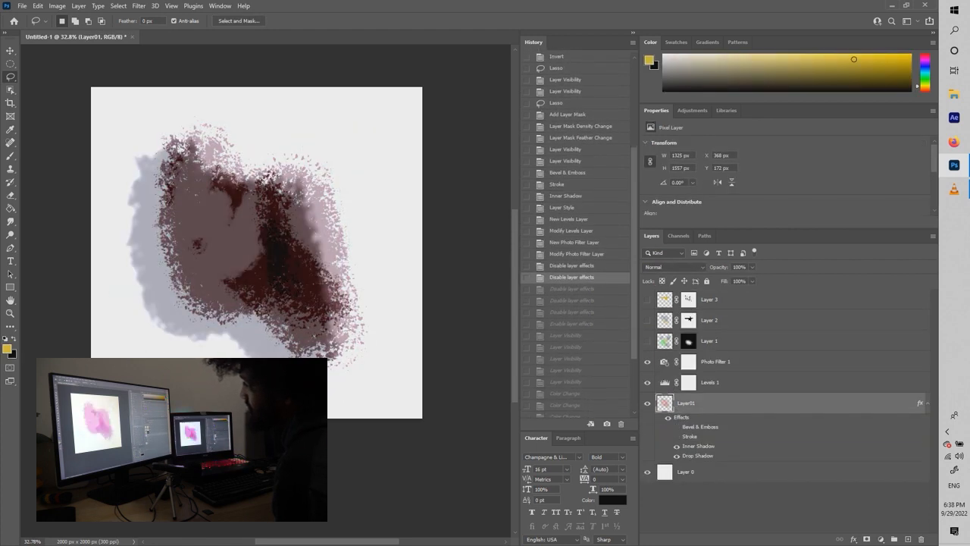
pyautogui.scroll(-2, 576, 277)
pyautogui.click(565, 279)
pyautogui.click(565, 337)
pyautogui.scroll(-2, 576, 303)
pyautogui.click(565, 330)
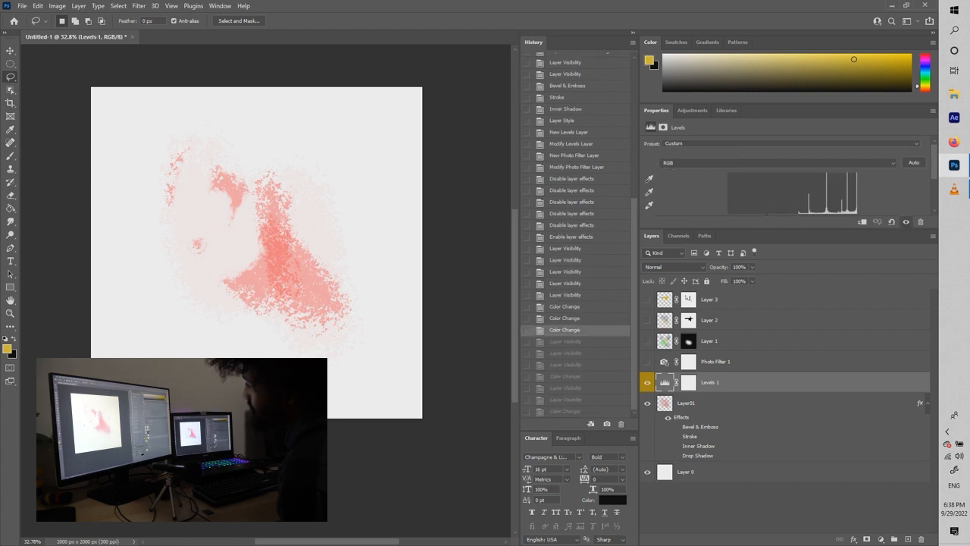
pyautogui.click(564, 411)
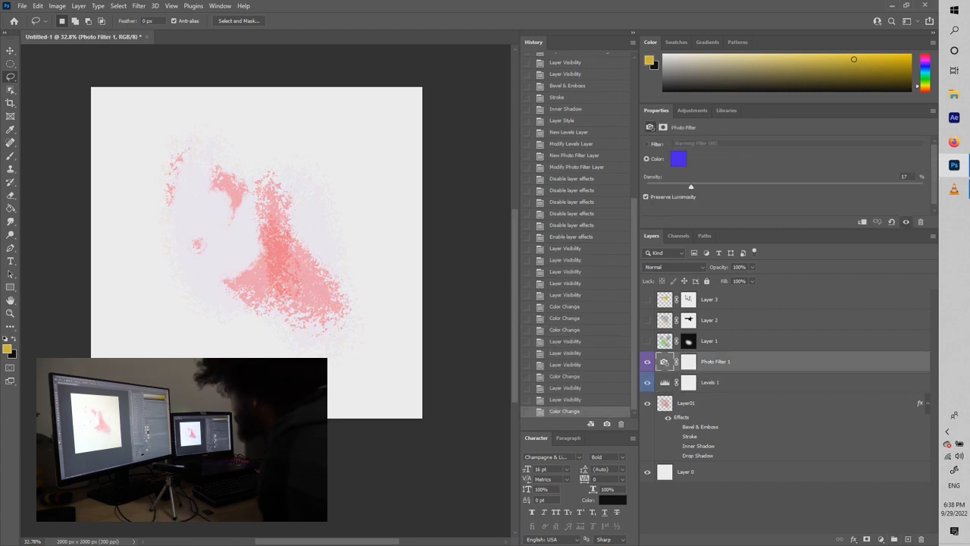
# Create a new layer group and move Layer 3, Layer 2 and Layer 1 into it.
pyautogui.click(893, 539)
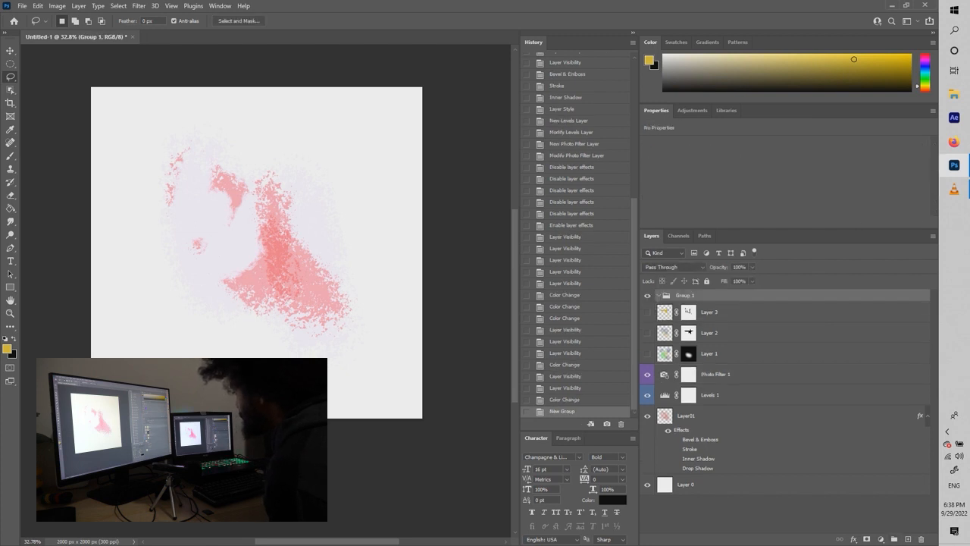
pyautogui.moveTo(709, 311); pyautogui.dragTo(710, 295)
pyautogui.moveTo(709, 332); pyautogui.dragTo(709, 301)
pyautogui.moveTo(709, 353); pyautogui.dragTo(710, 301)
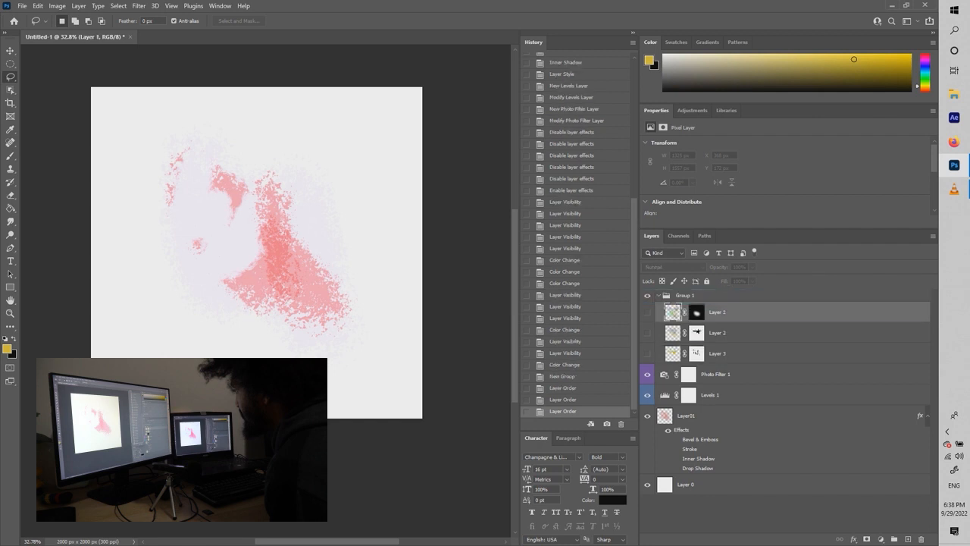
# Collapse Group 1, toggle its visibility off and on, and add a layer mask to the group.
pyautogui.click(659, 295)
pyautogui.click(647, 295)
pyautogui.click(647, 294)
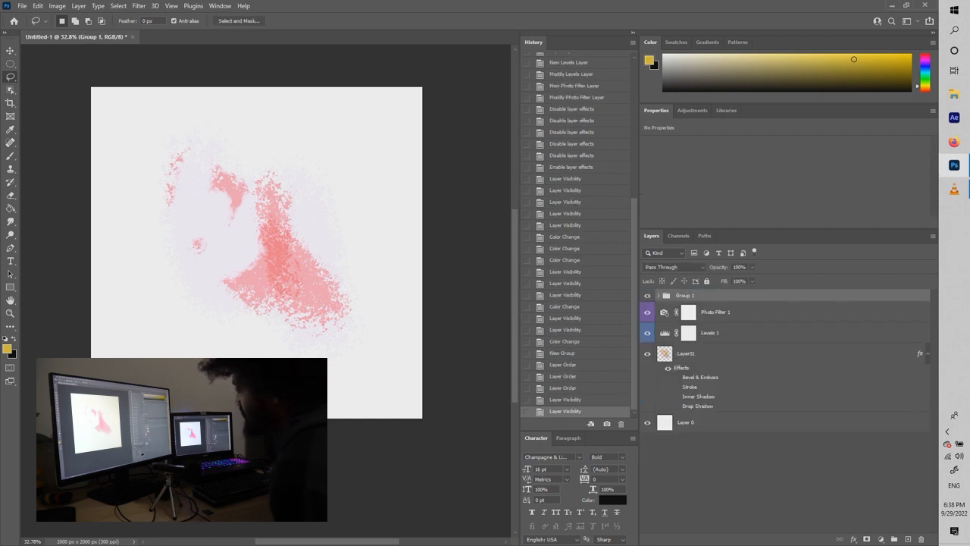
pyautogui.click(866, 539)
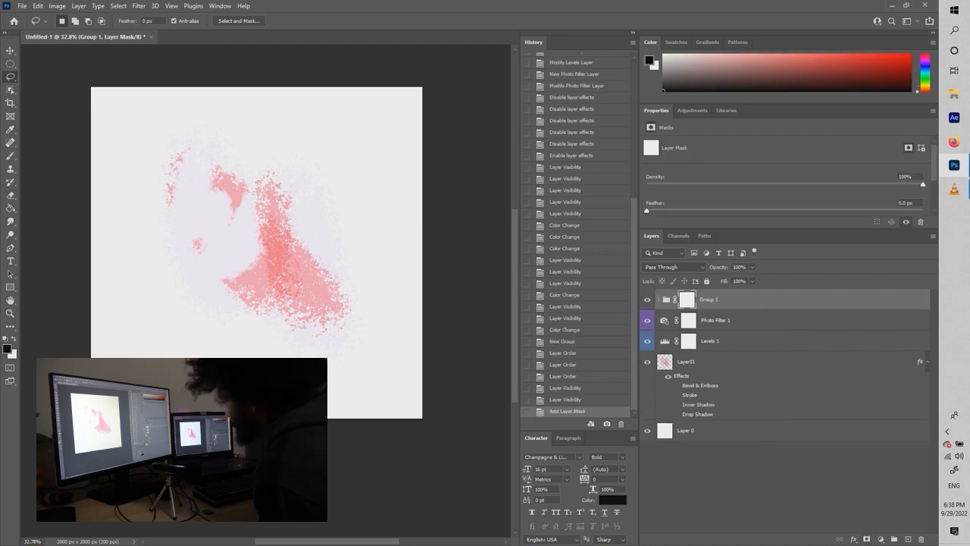
# Apply a Satin effect to Group 1 with Multiply blending, 50% opacity, 90° angle, 209 px distance and 250 px size.
pyautogui.click(658, 299)
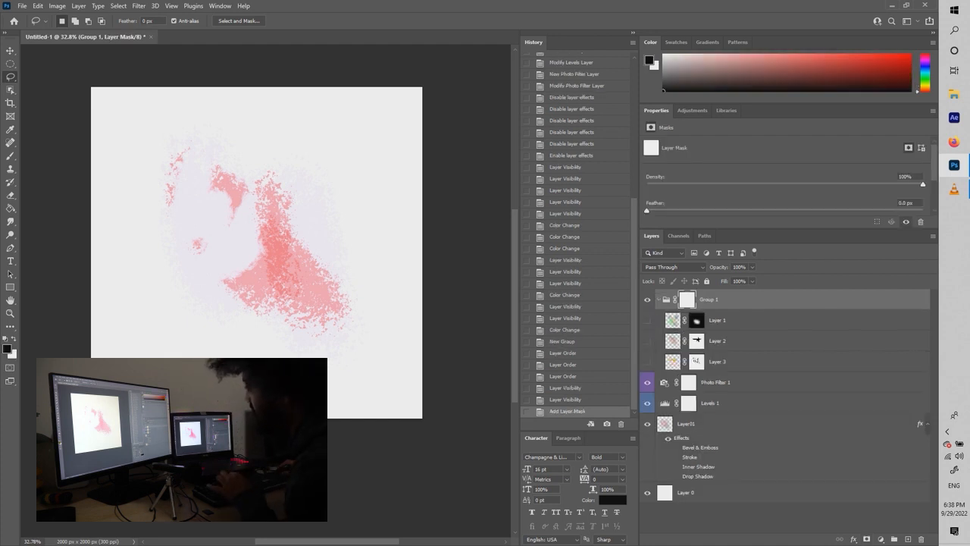
pyautogui.click(672, 320)
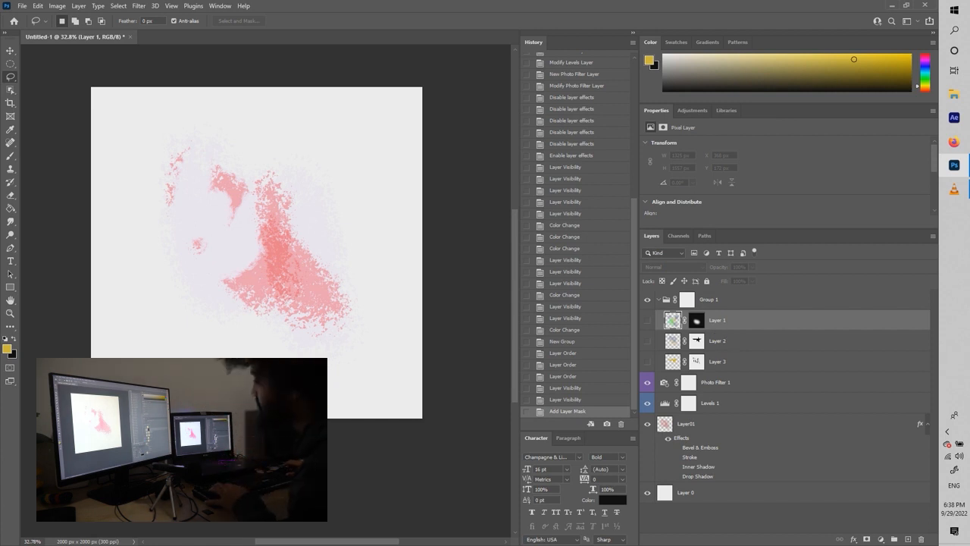
pyautogui.click(686, 298)
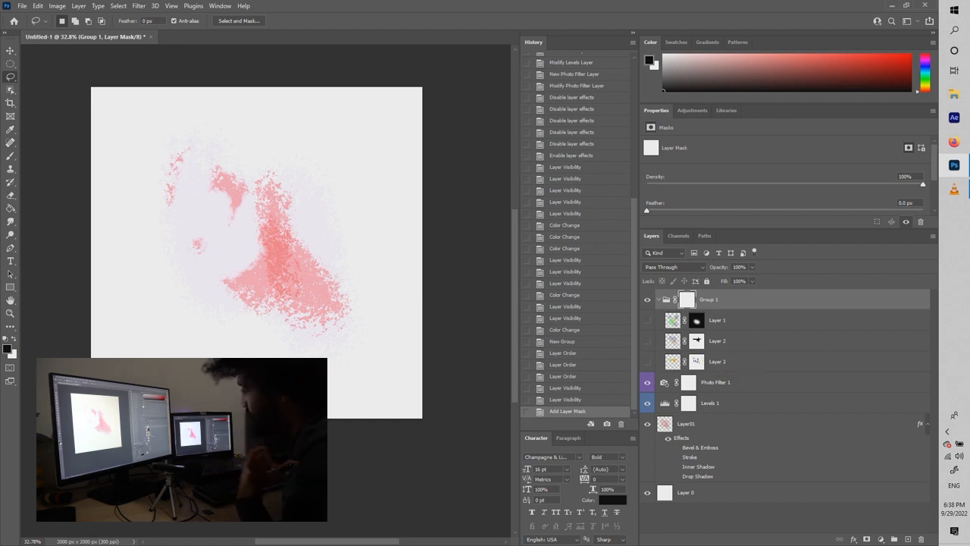
pyautogui.click(853, 538)
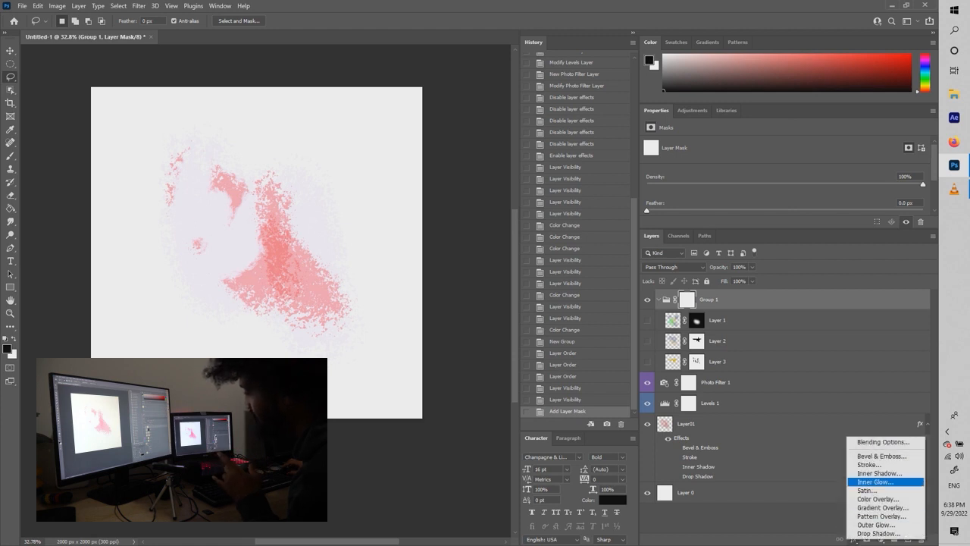
pyautogui.click(867, 490)
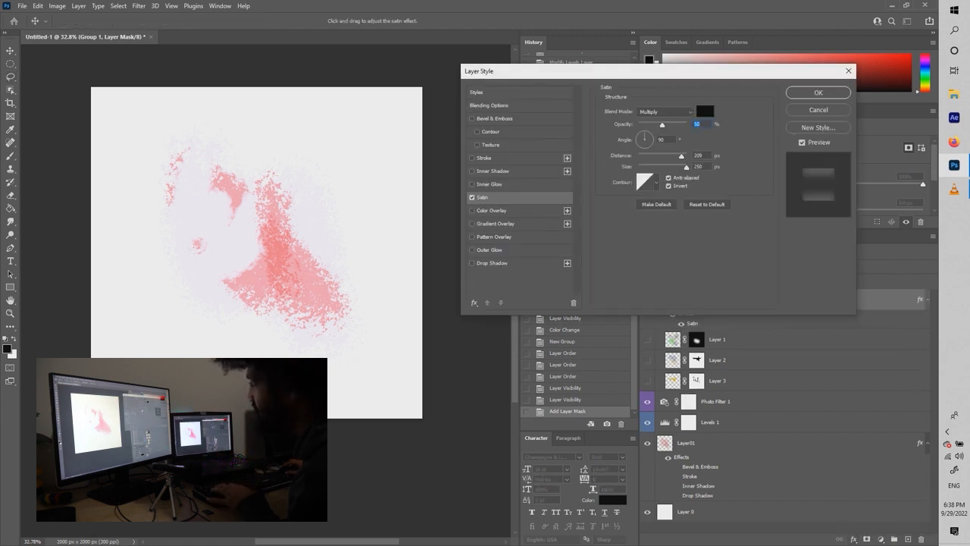
pyautogui.press('Return')
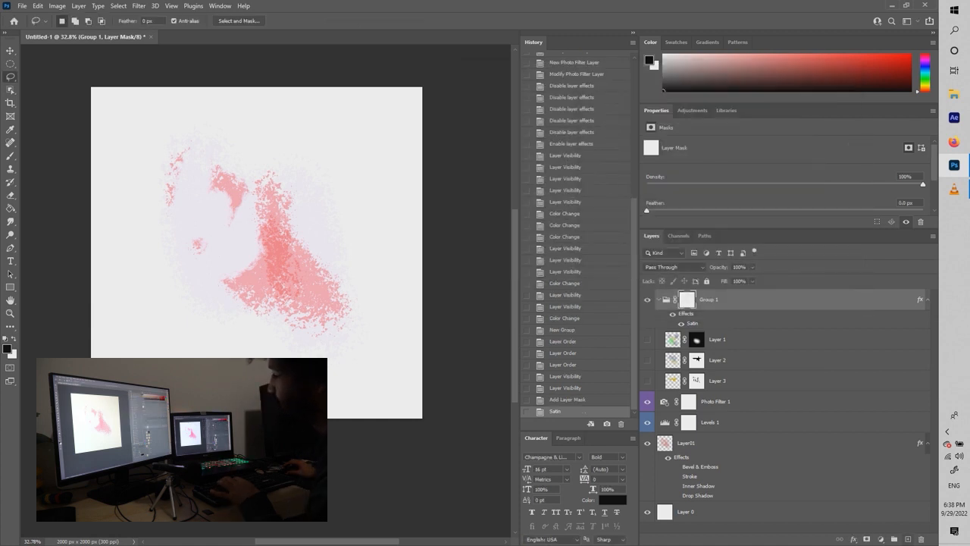
# Label Group 1 green, and expand and collapse the group to check its layers' labels.
pyautogui.click(659, 300)
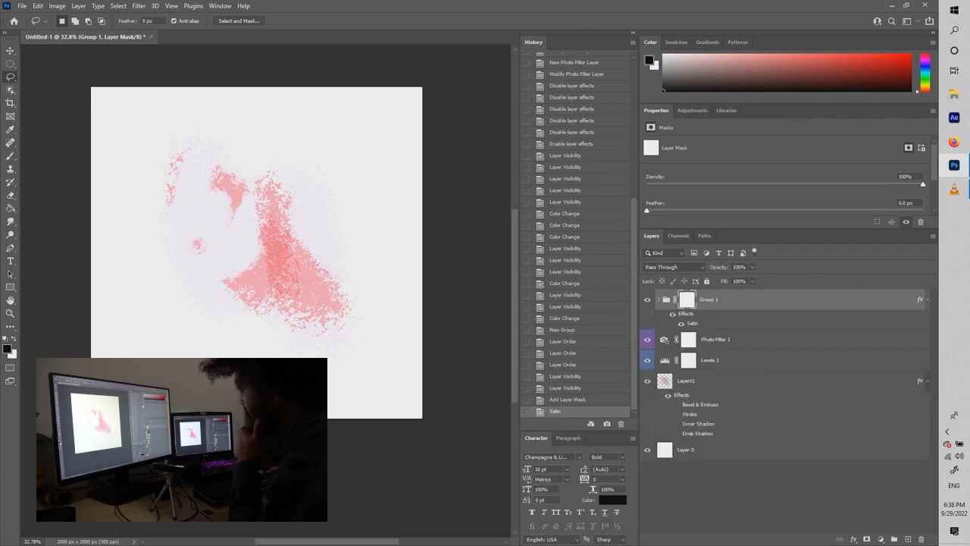
pyautogui.rightClick(649, 318)
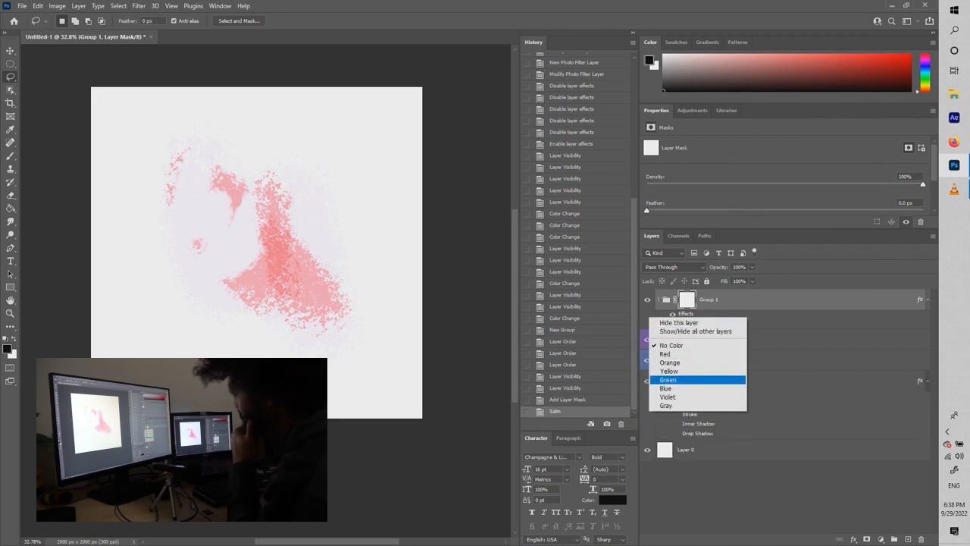
pyautogui.click(668, 380)
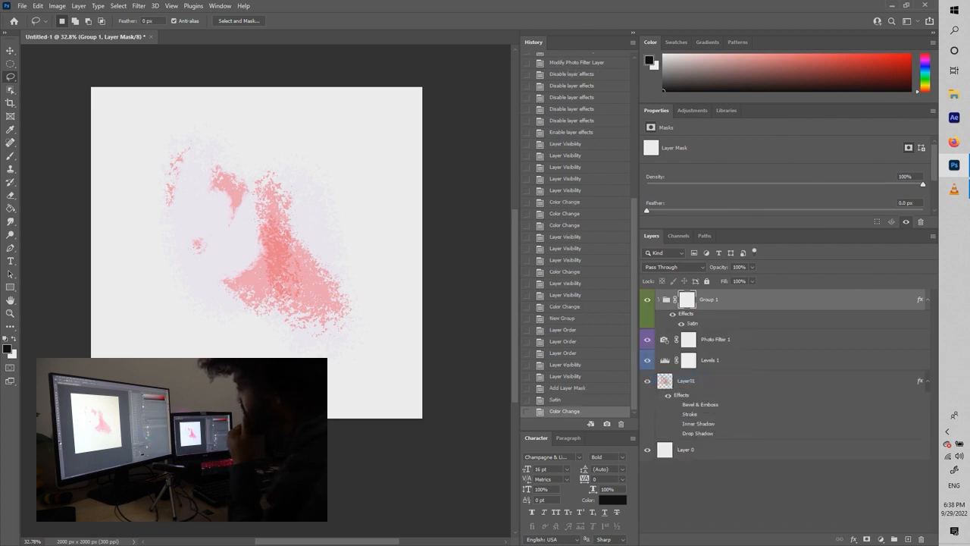
pyautogui.click(659, 300)
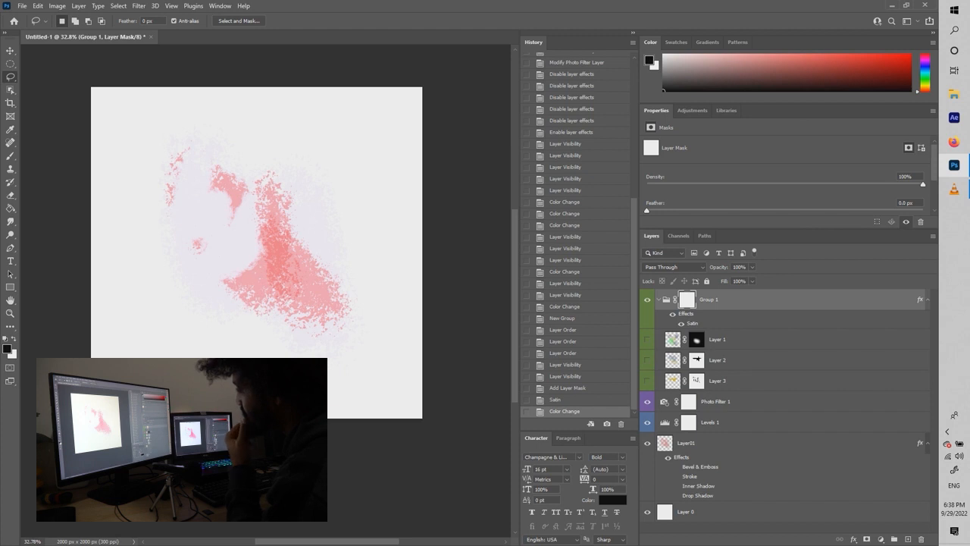
pyautogui.click(659, 299)
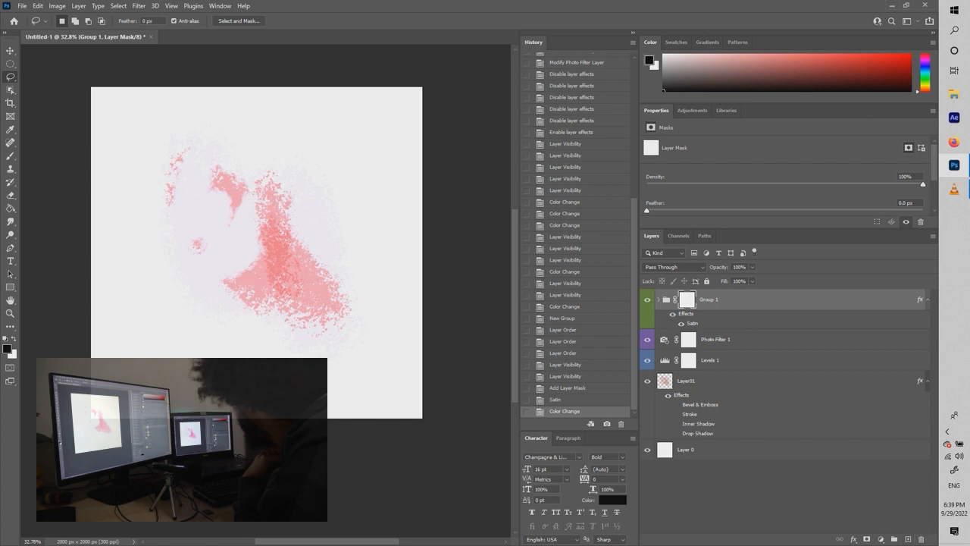
# Create a new layer named NewLayer above Group 1 and delete it.
pyautogui.click(788, 493)
pyautogui.hotkey('ctrl', 'shift', 'n')
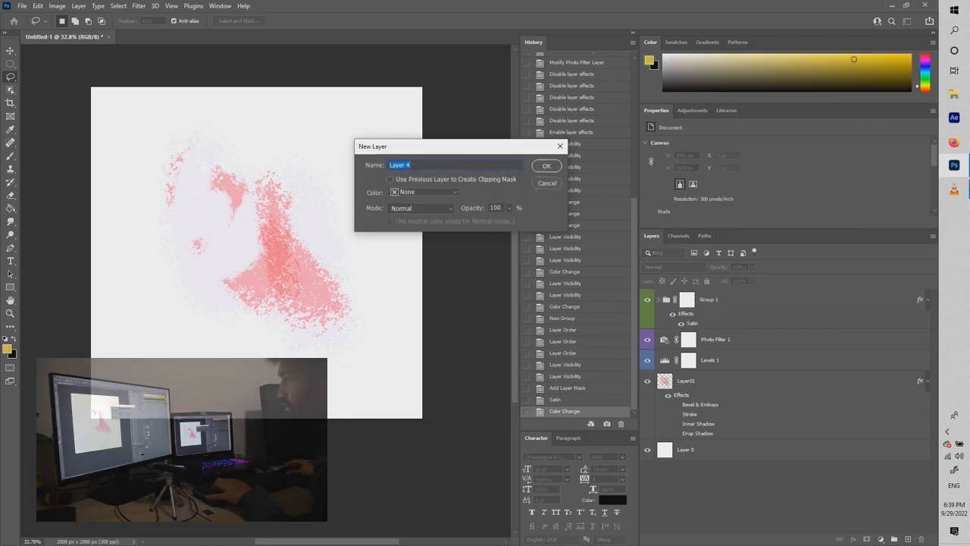
pyautogui.write('NewLayer')
pyautogui.press('Return')
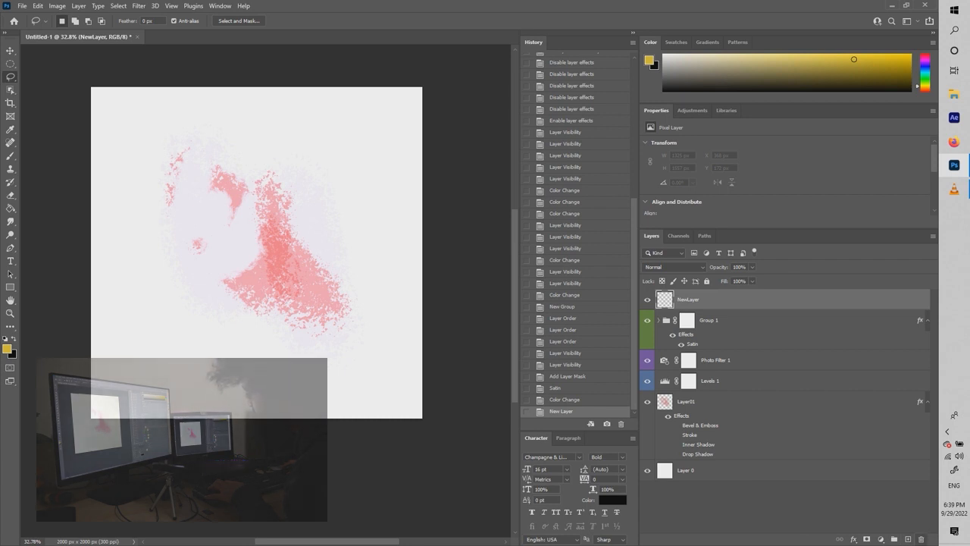
pyautogui.press('Delete')
pyautogui.press('Return')
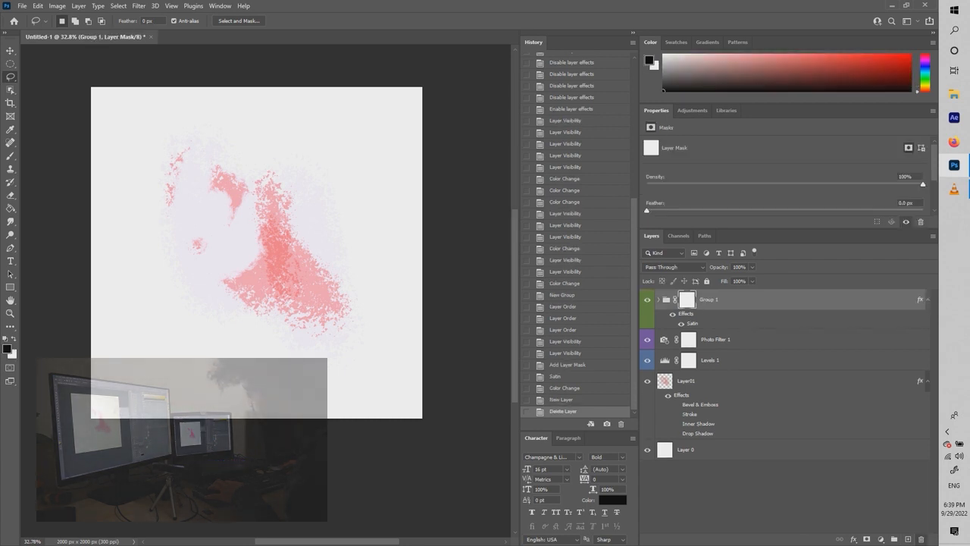
# Delete Group 1's layer mask and remove the group while keeping the layers inside it.
pyautogui.press('Delete')
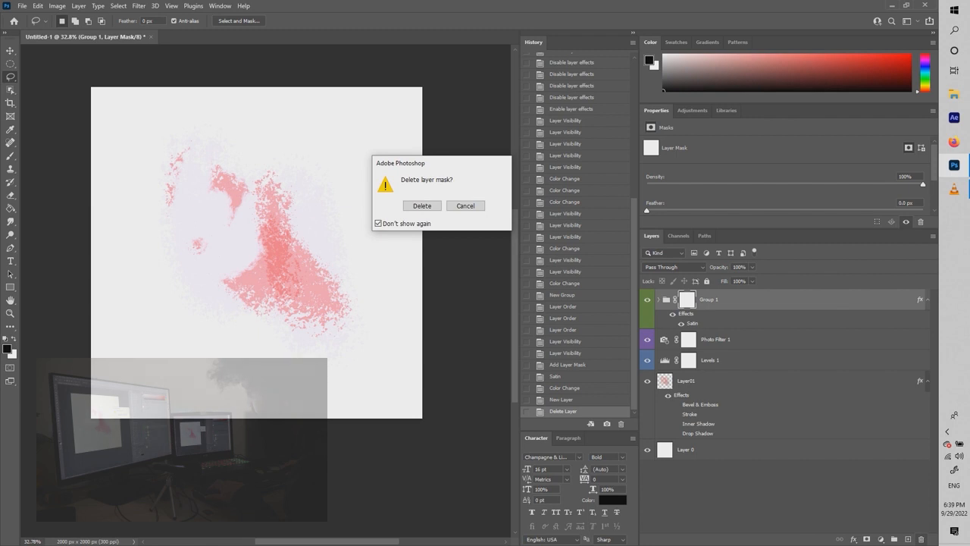
pyautogui.press('Return')
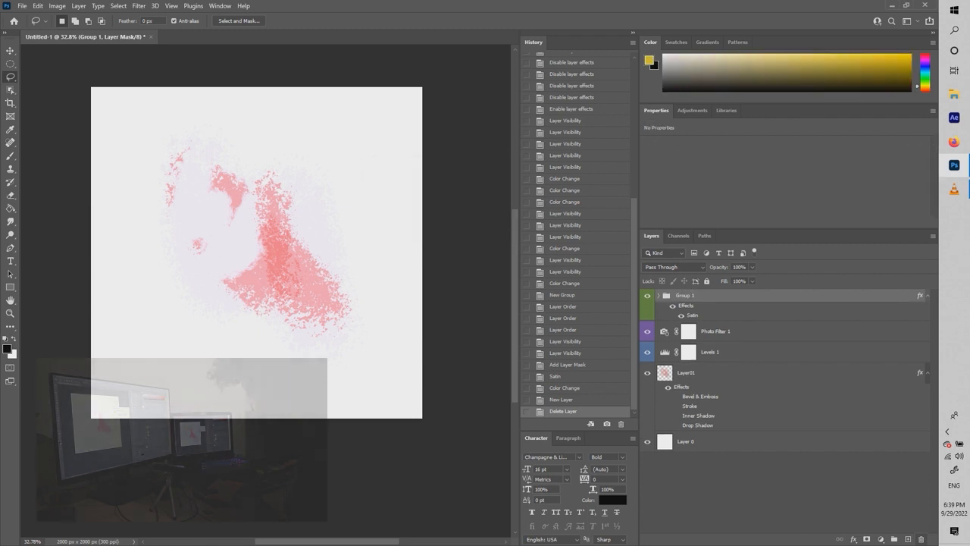
pyautogui.press('Delete')
pyautogui.press('Tab')
pyautogui.press('Return')
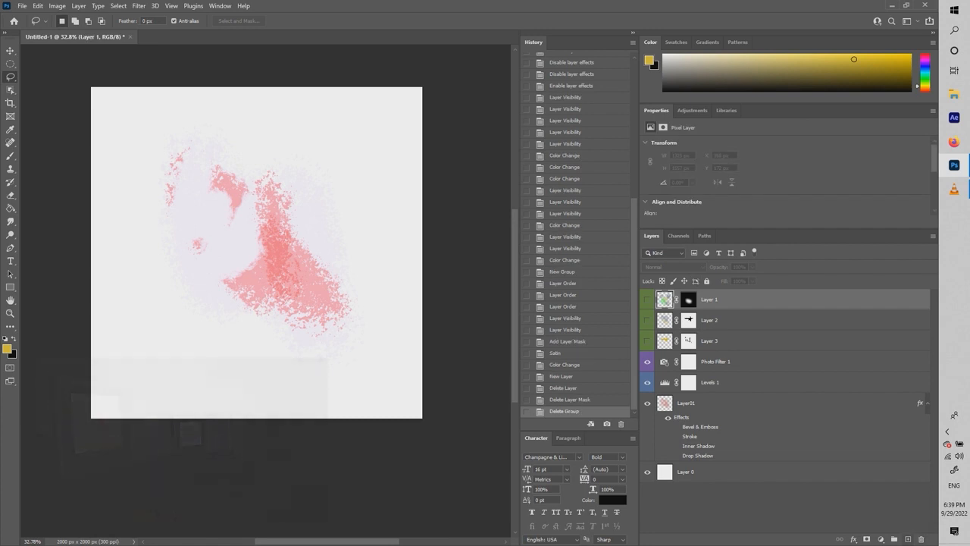